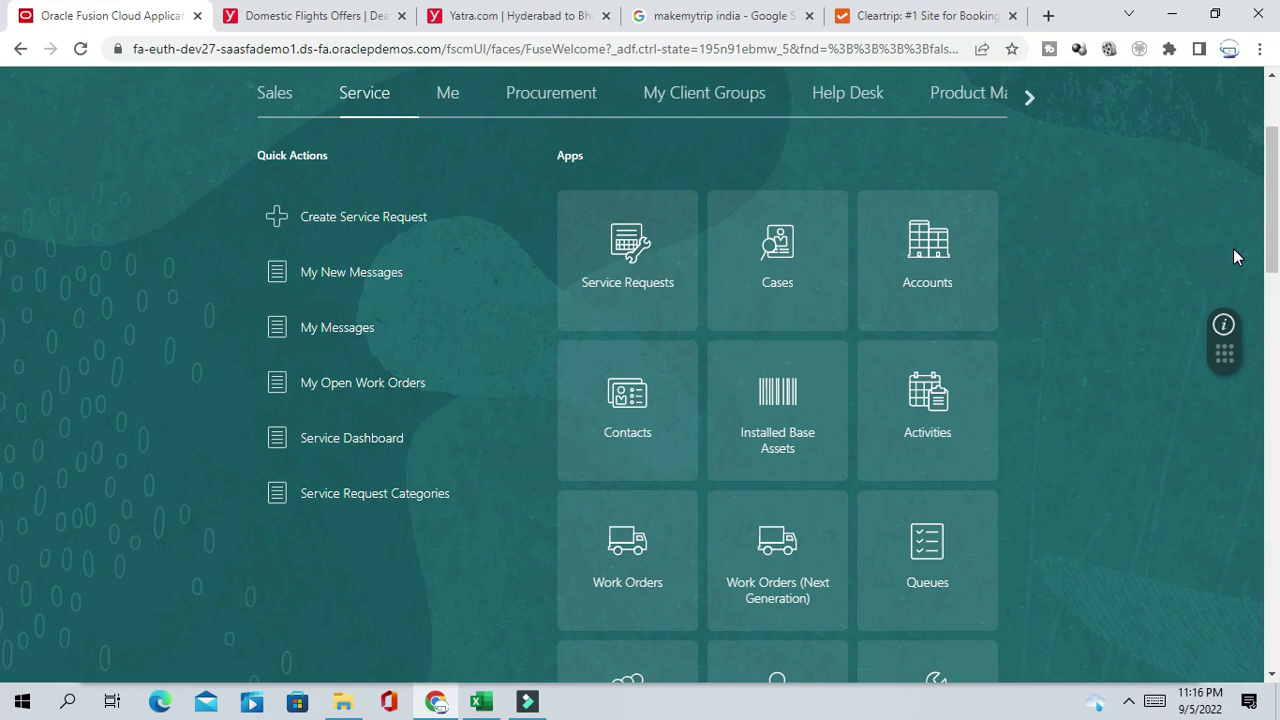
- Switch to the Excel workbook and review the example business units, Canada BU and Australia Business Unit
{"action": "left_click", "coordinate": [490, 705]}
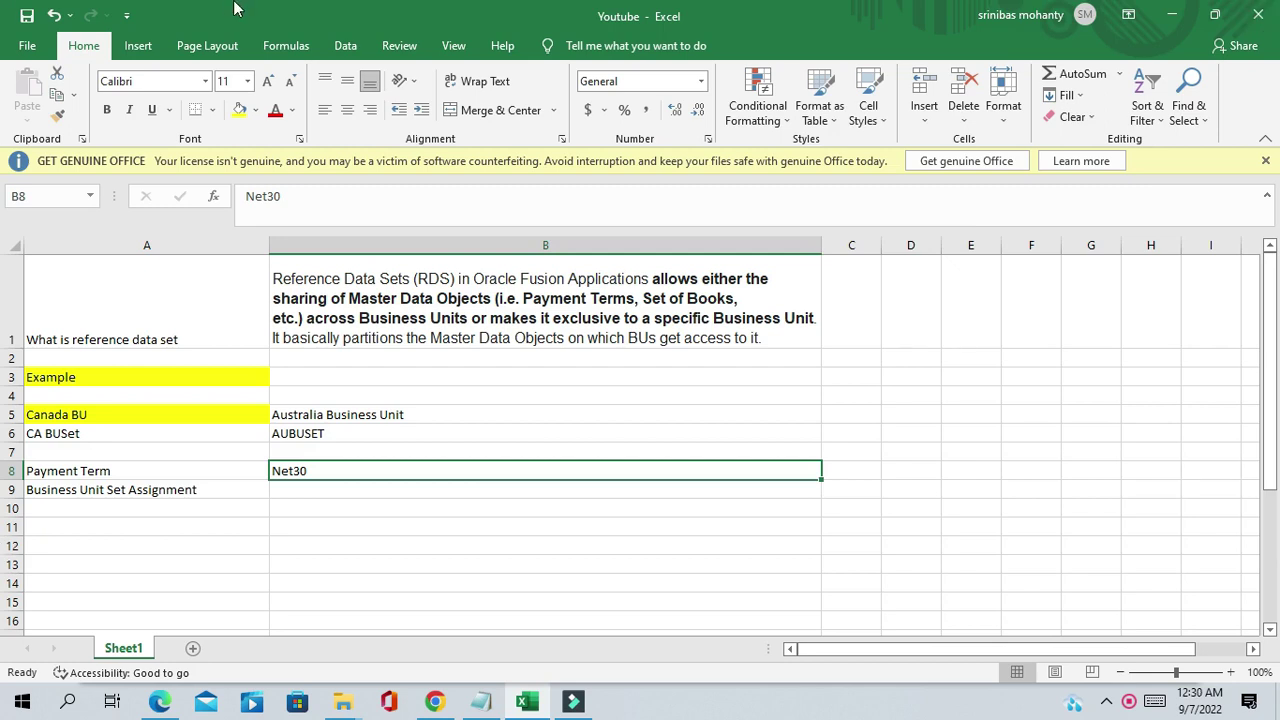
{"action": "left_click", "coordinate": [82, 416]}
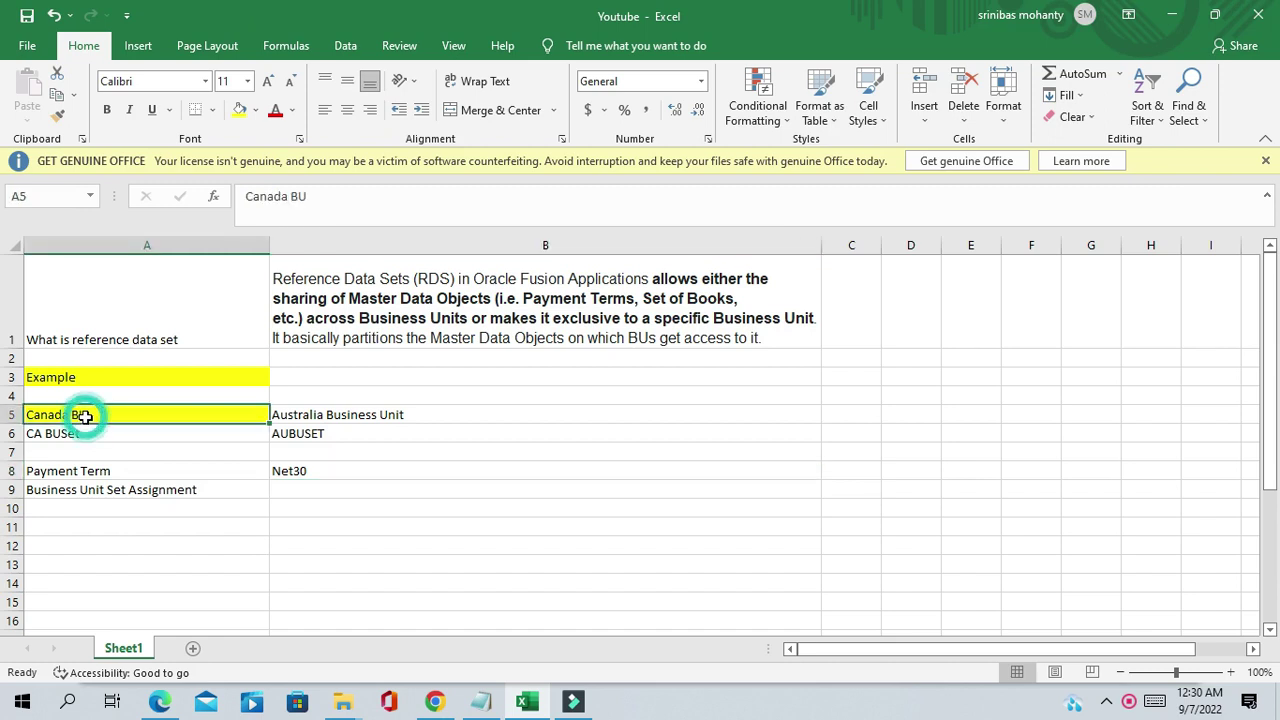
{"action": "left_click", "coordinate": [363, 416]}
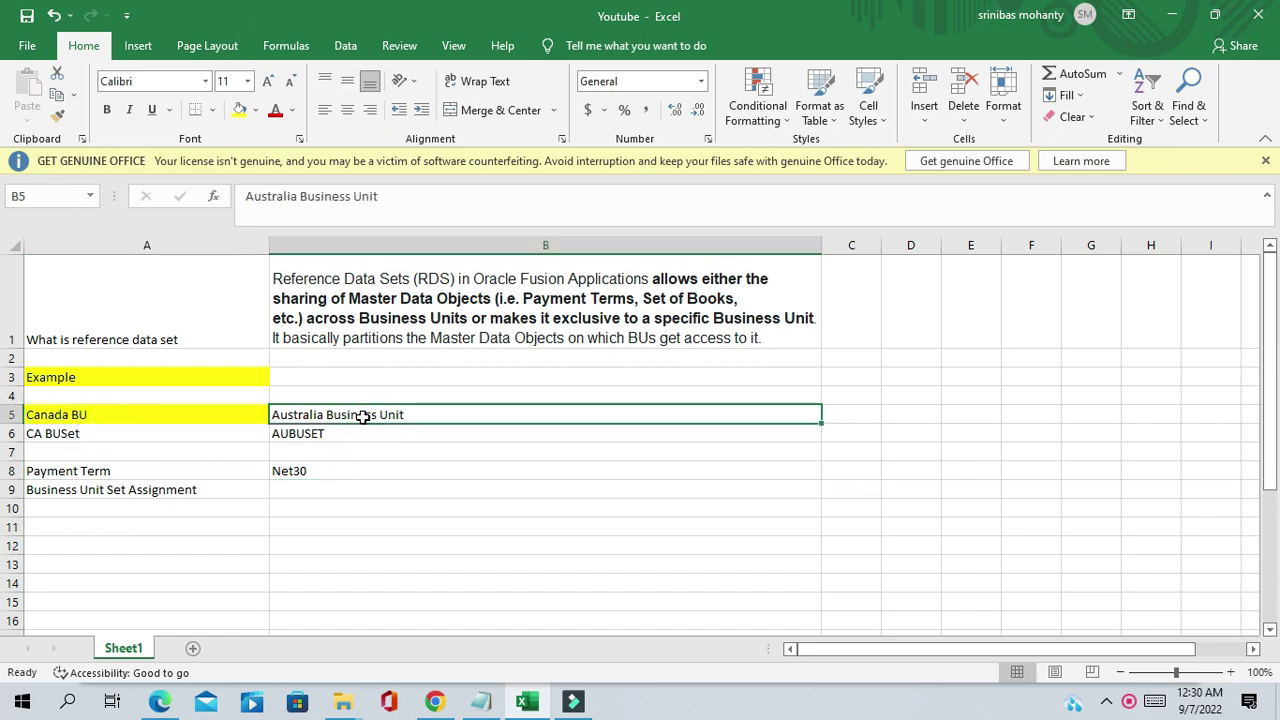
{"action": "left_click", "coordinate": [89, 422]}
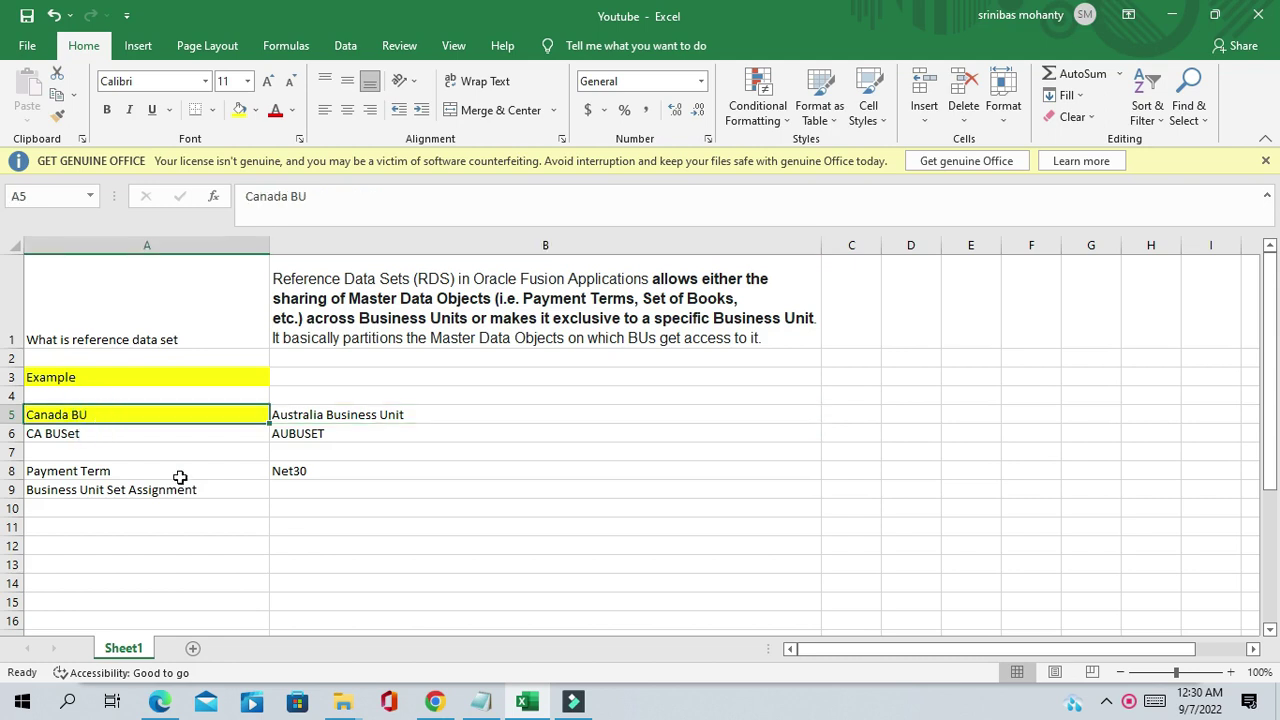
- Switch to Oracle Fusion in Chrome and search Manage Business Units for the name Canada
{"action": "left_click", "coordinate": [434, 701]}
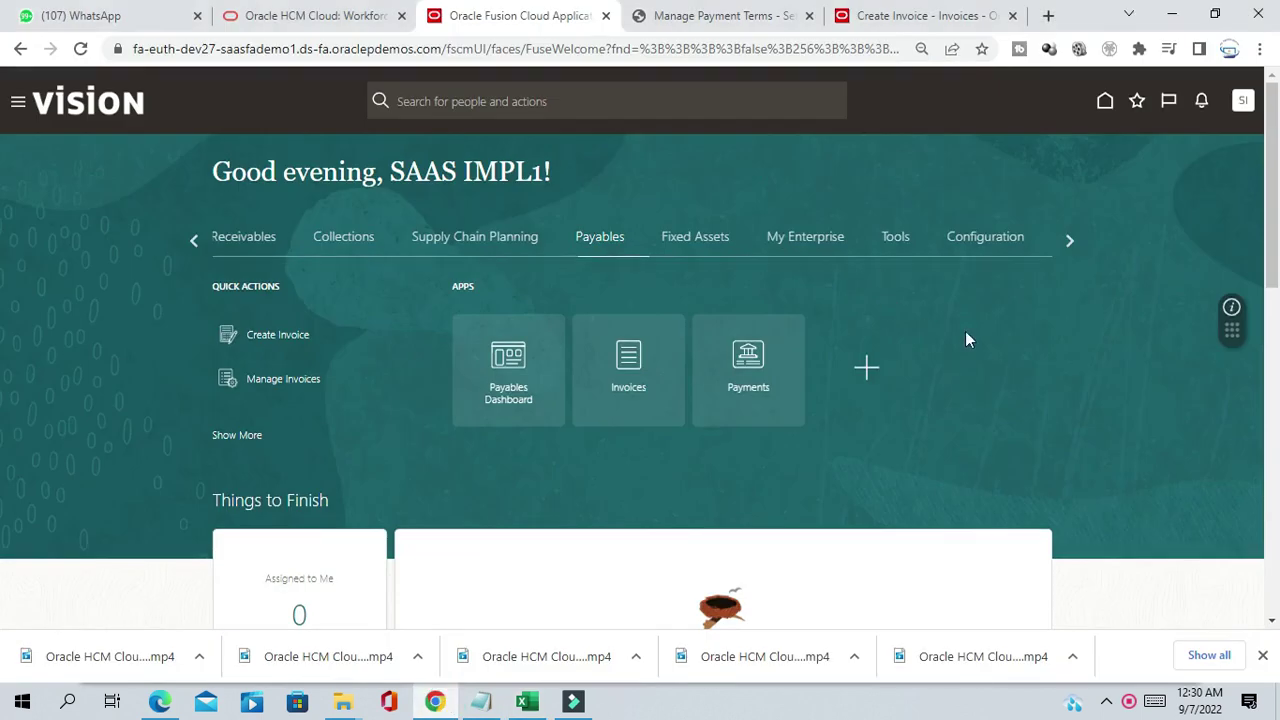
{"action": "key", "text": "ctrl+Tab"}
{"action": "left_click", "coordinate": [88, 302]}
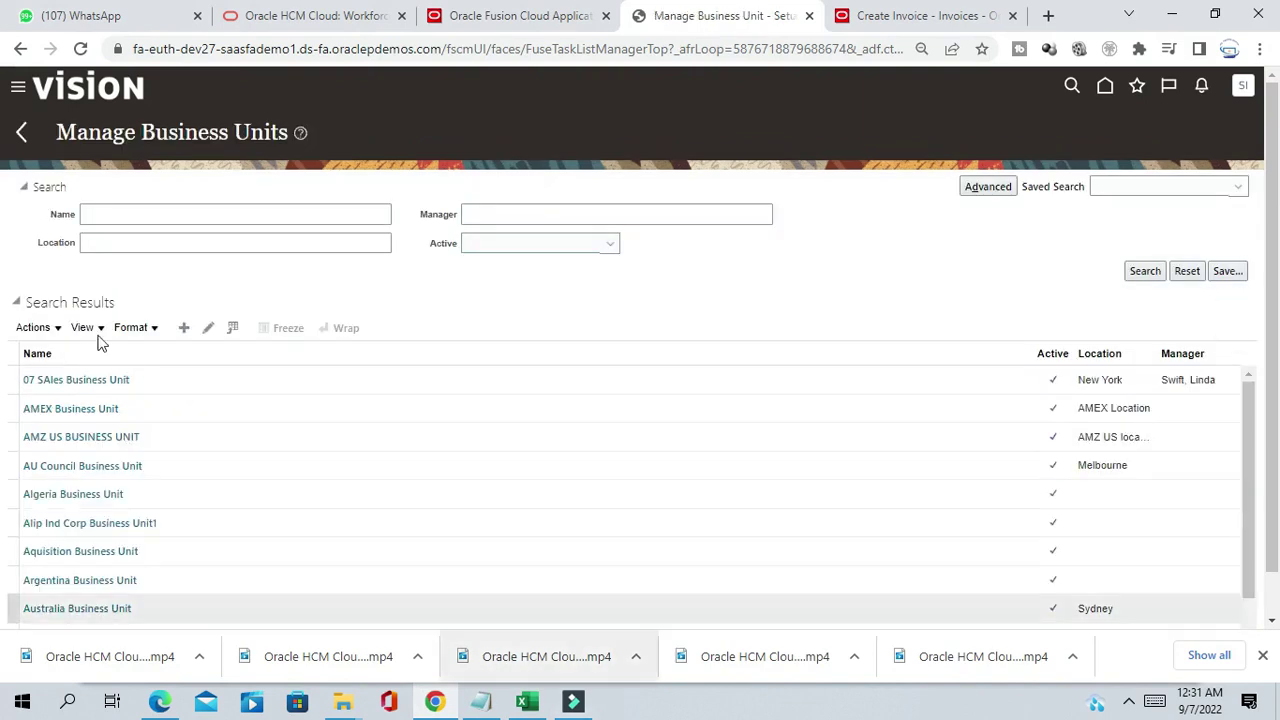
{"action": "left_click", "coordinate": [157, 213]}
{"action": "type", "text": "Canada"}
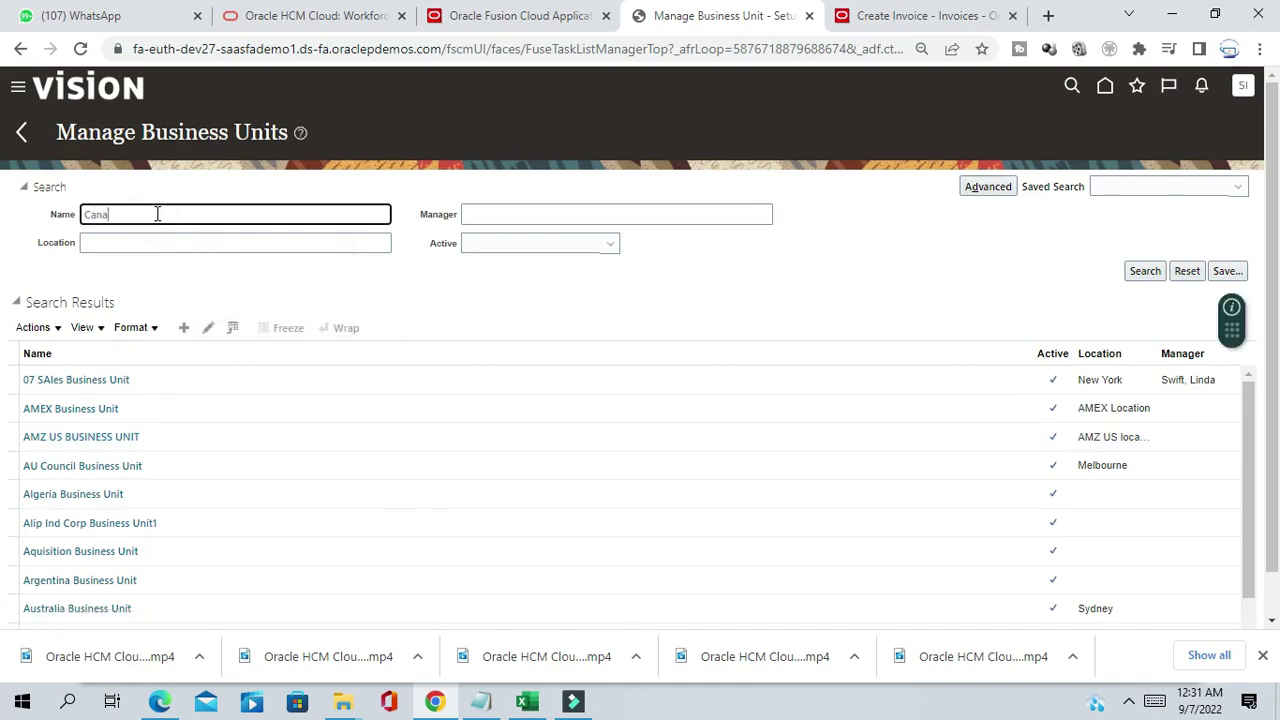
{"action": "left_click", "coordinate": [1145, 271]}
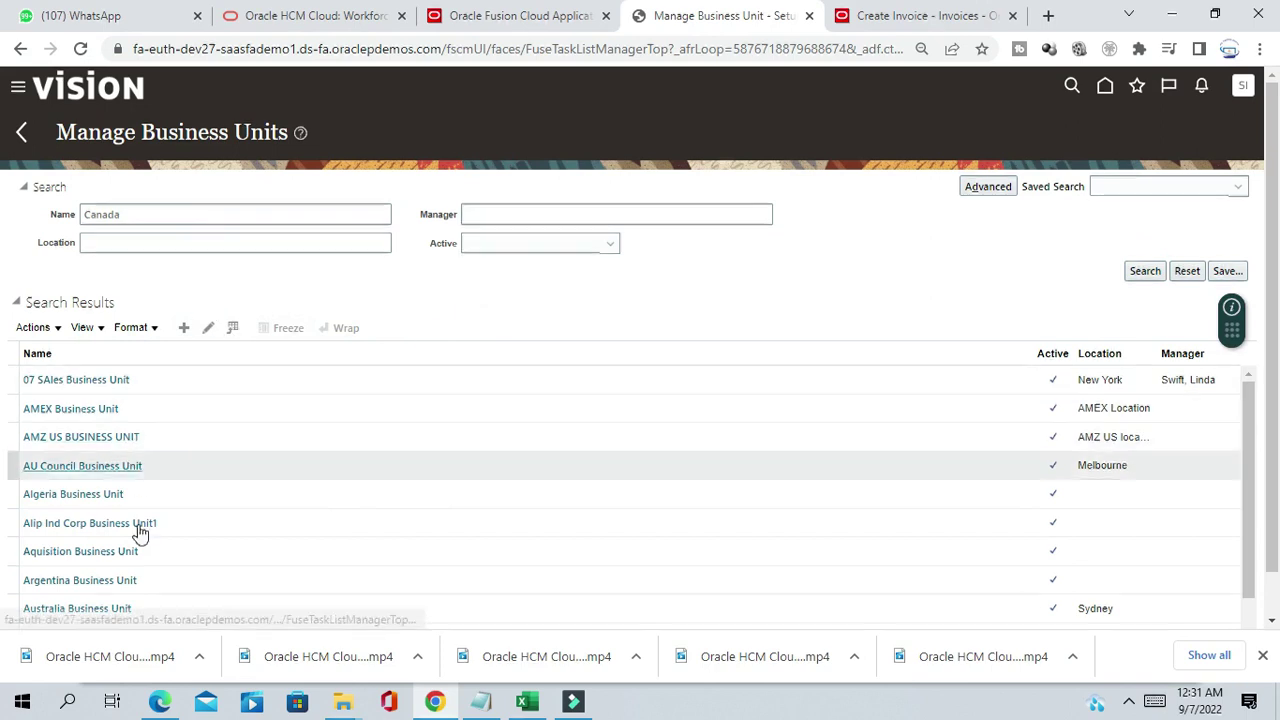
- Open Canada Business Unit, check its default set, and compare it with the CA BUSet entry in the Excel workbook
{"action": "left_click", "coordinate": [87, 380]}
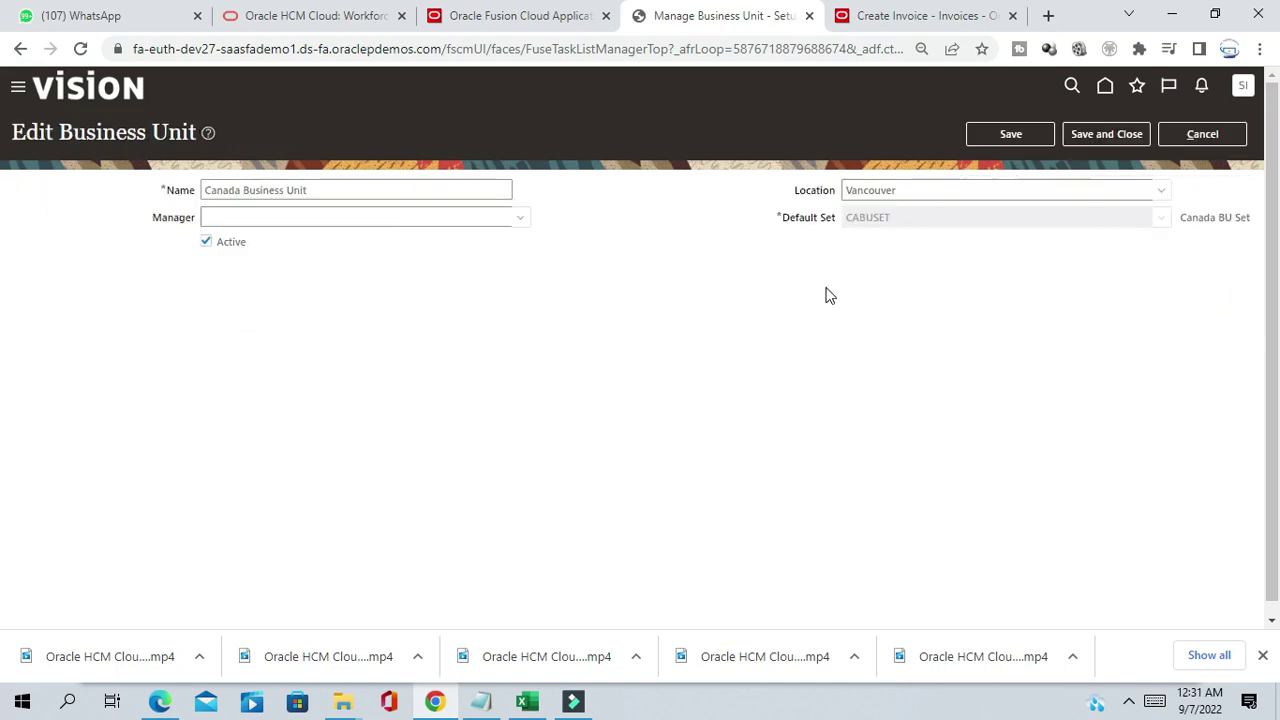
{"action": "double_click", "coordinate": [889, 221]}
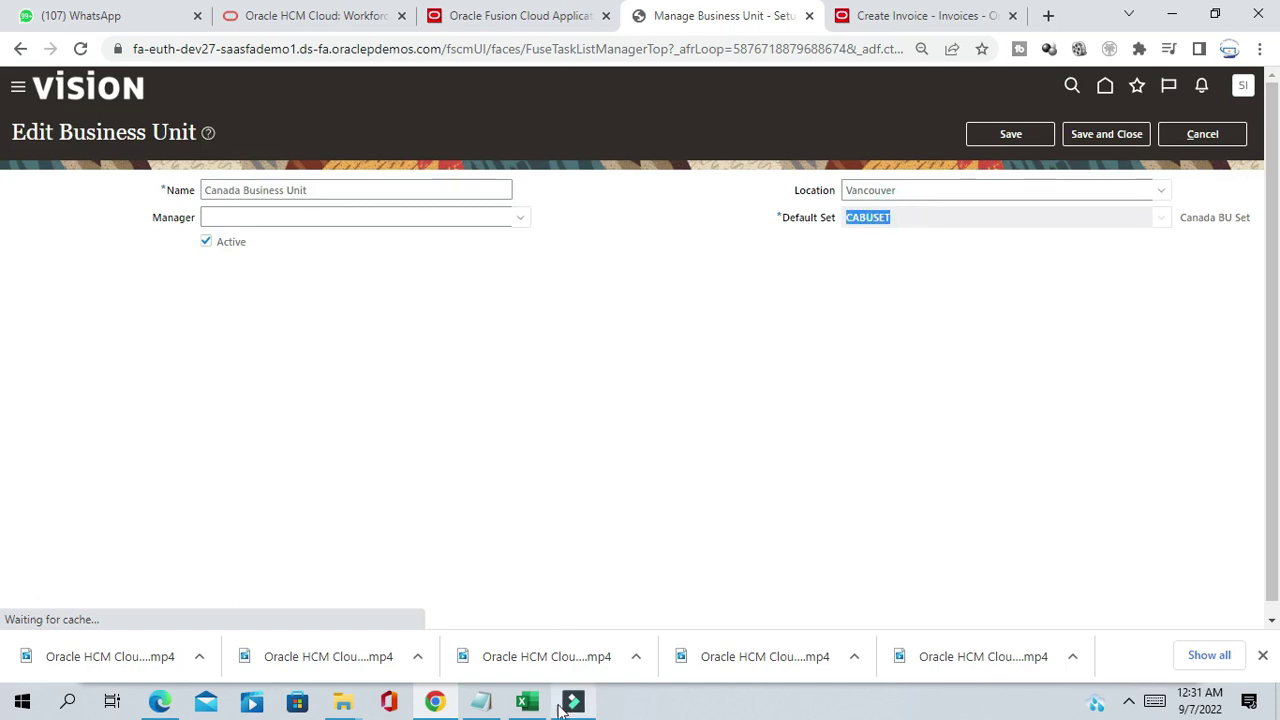
{"action": "left_click", "coordinate": [528, 702]}
{"action": "left_click", "coordinate": [80, 434]}
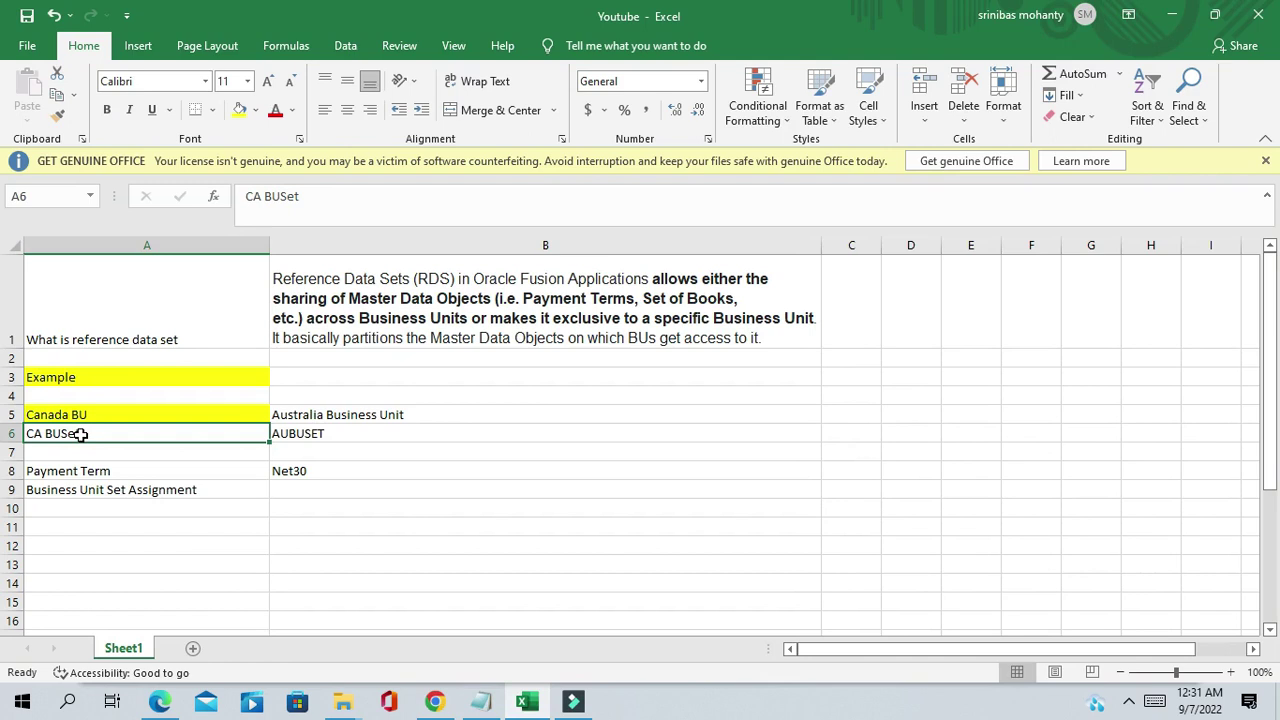
- Review the Australia Business Unit entries in the workbook, then open that business unit in Oracle Fusion and check its default set
{"action": "left_click", "coordinate": [336, 413]}
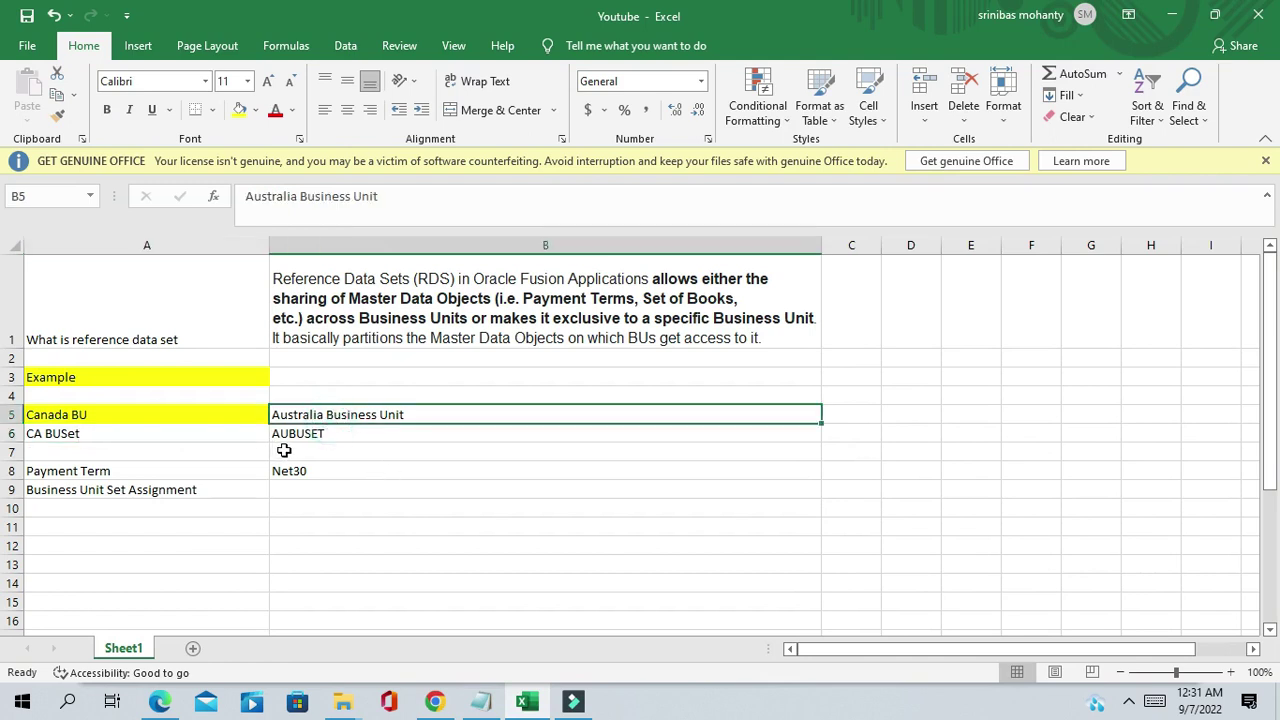
{"action": "left_click", "coordinate": [322, 438]}
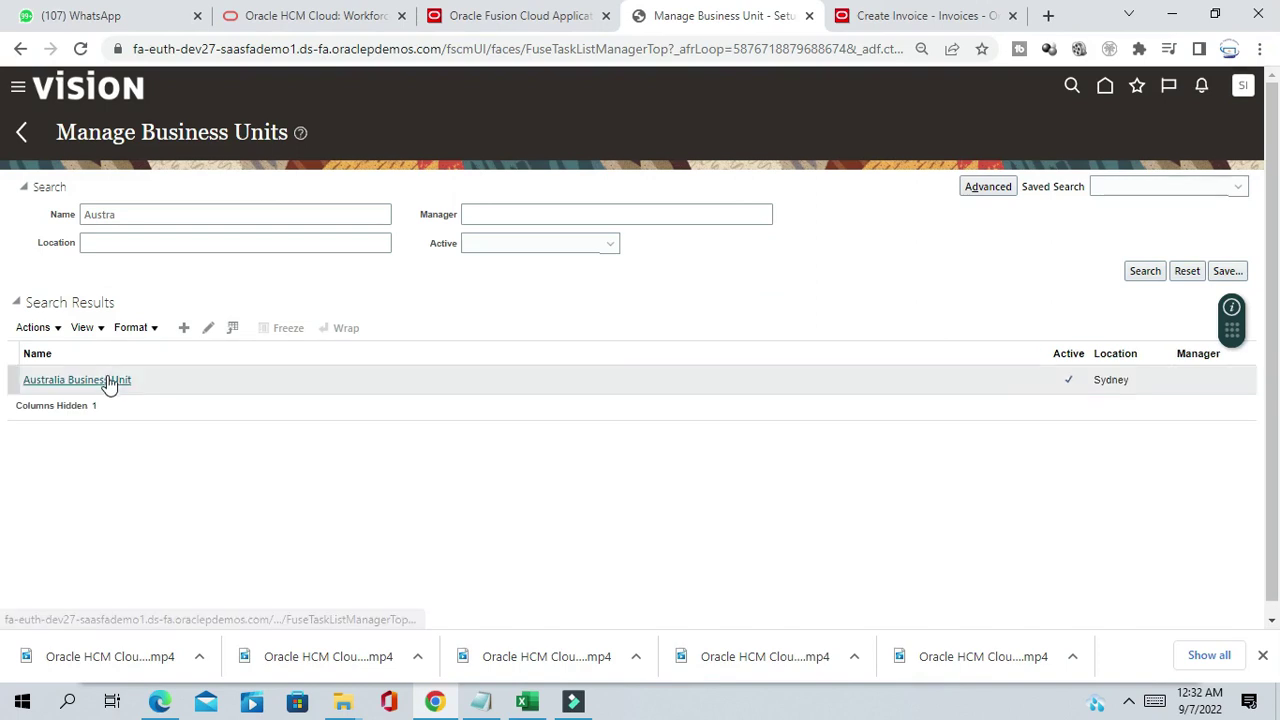
{"action": "left_click", "coordinate": [105, 379]}
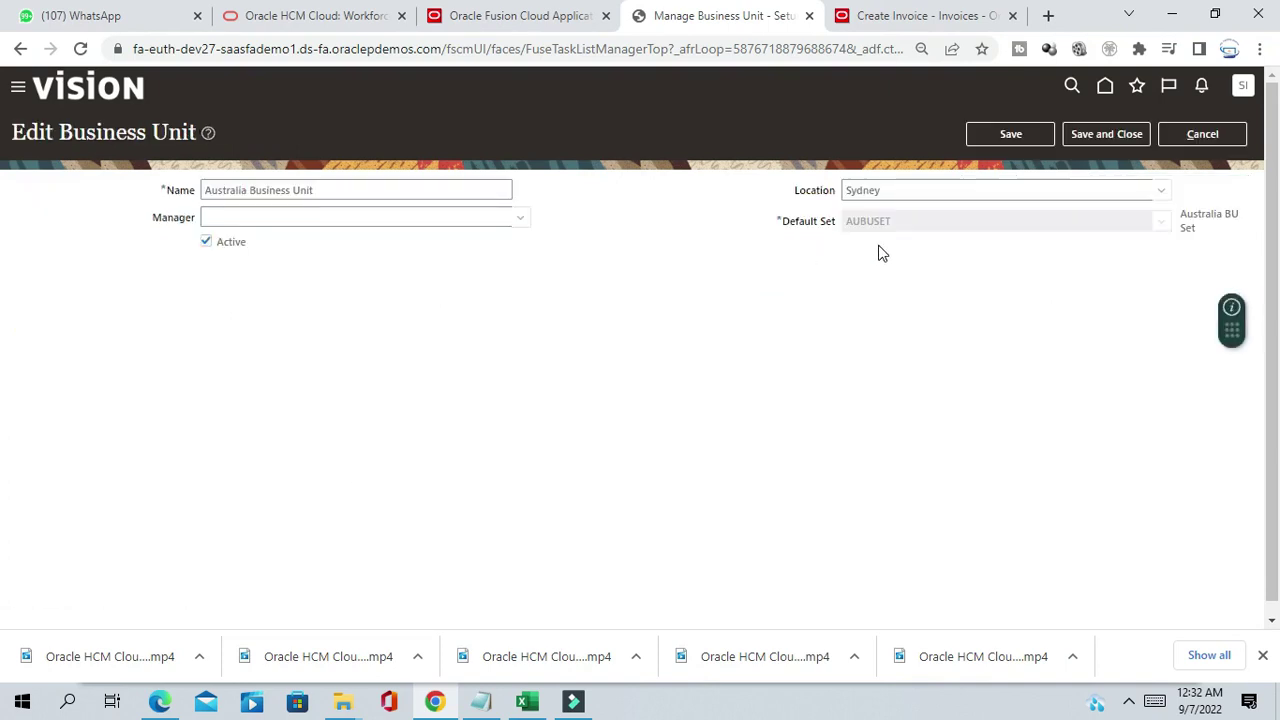
{"action": "left_click_drag", "start_coordinate": [890, 224], "coordinate": [820, 228]}
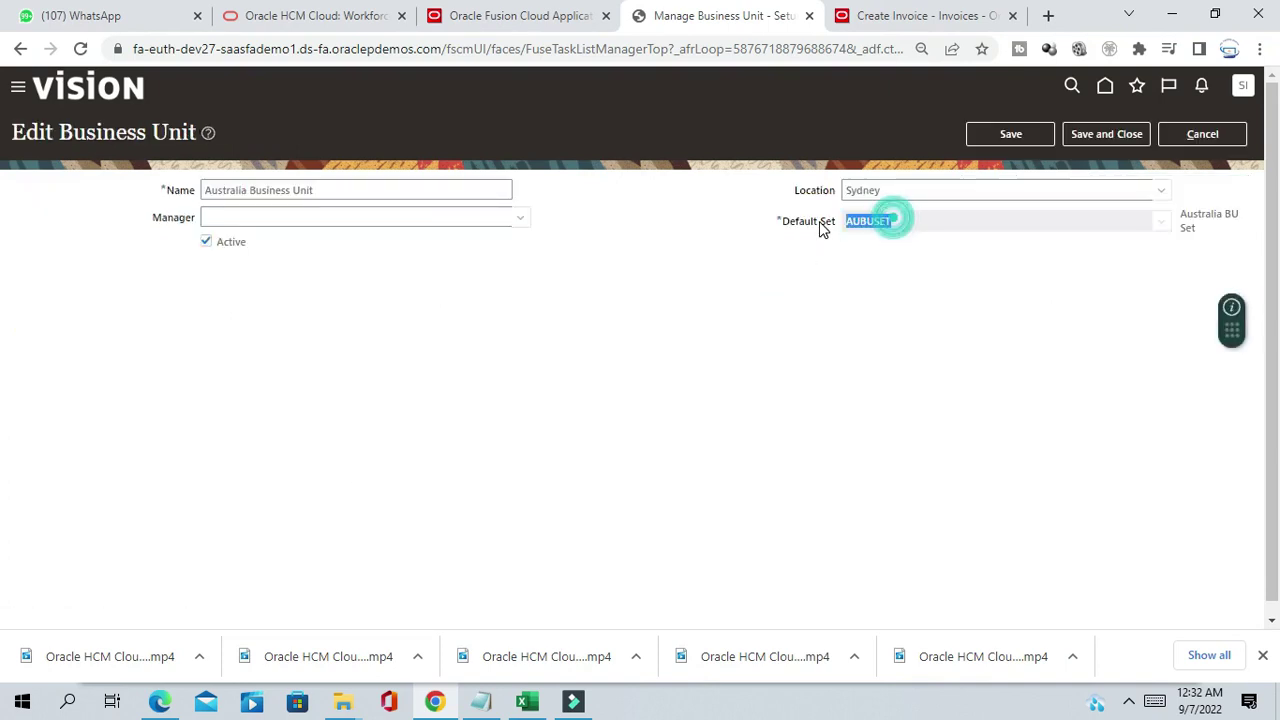
- Return to the Excel workbook and review the Payment Term, Net30 and Business Unit Set Assignment entries
{"action": "left_click", "coordinate": [530, 703]}
{"action": "left_click", "coordinate": [327, 521]}
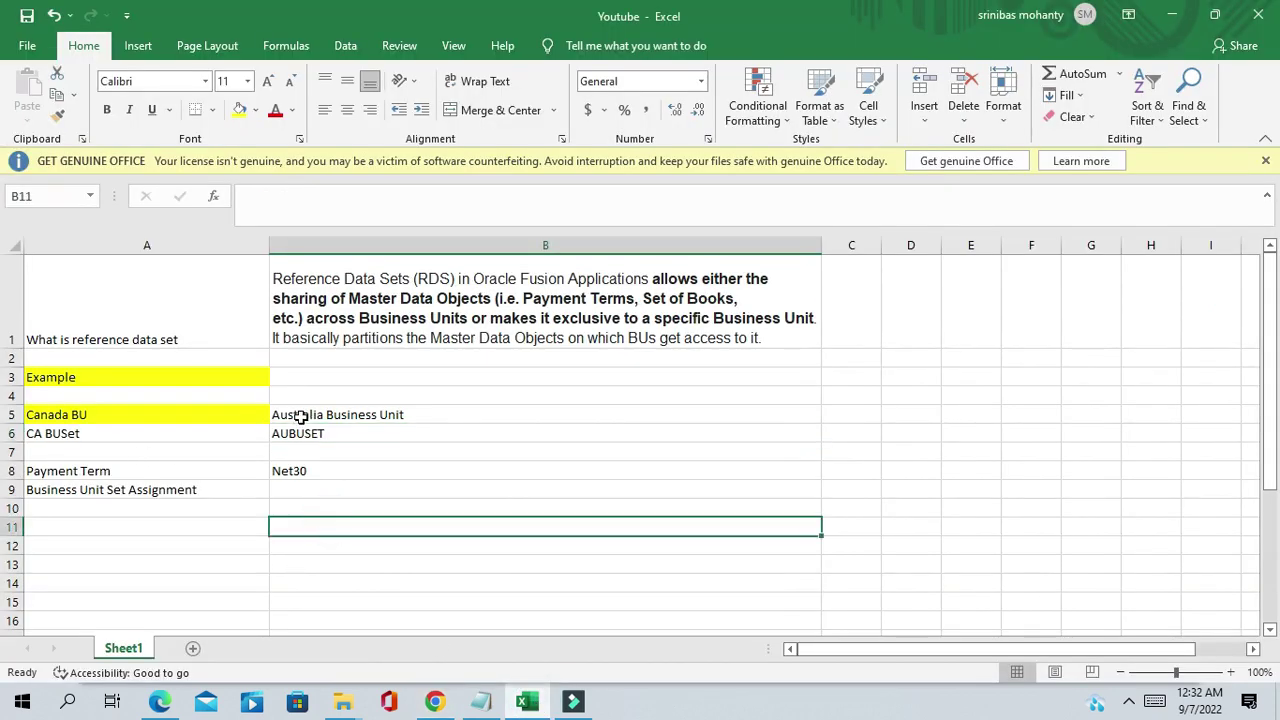
{"action": "left_click", "coordinate": [76, 434]}
{"action": "left_click", "coordinate": [172, 476]}
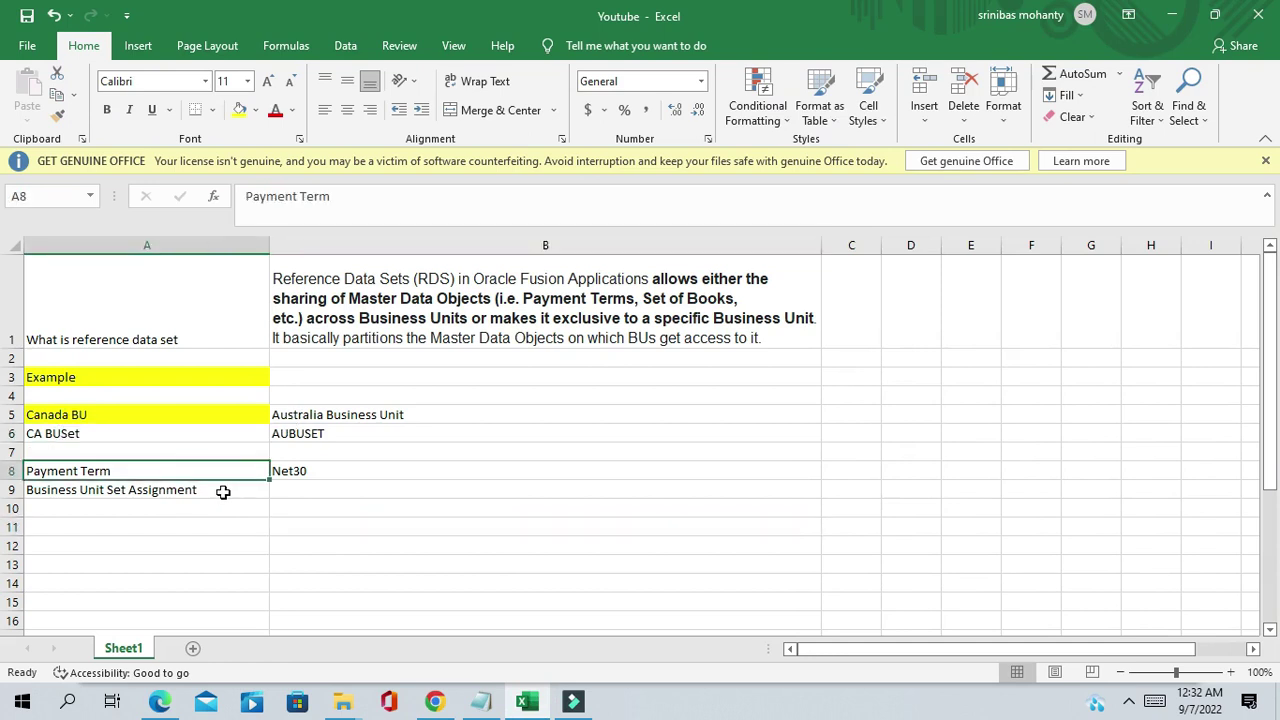
{"action": "left_click", "coordinate": [116, 471]}
{"action": "left_click", "coordinate": [320, 471]}
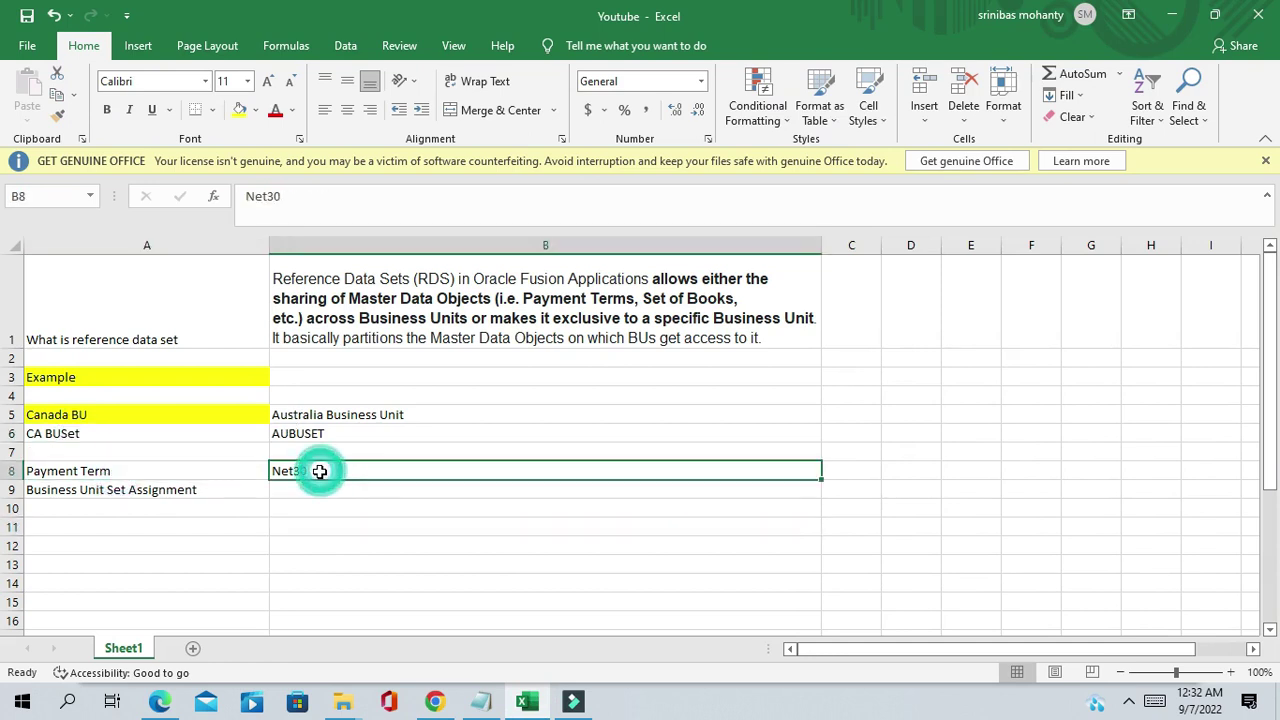
{"action": "left_click", "coordinate": [104, 471]}
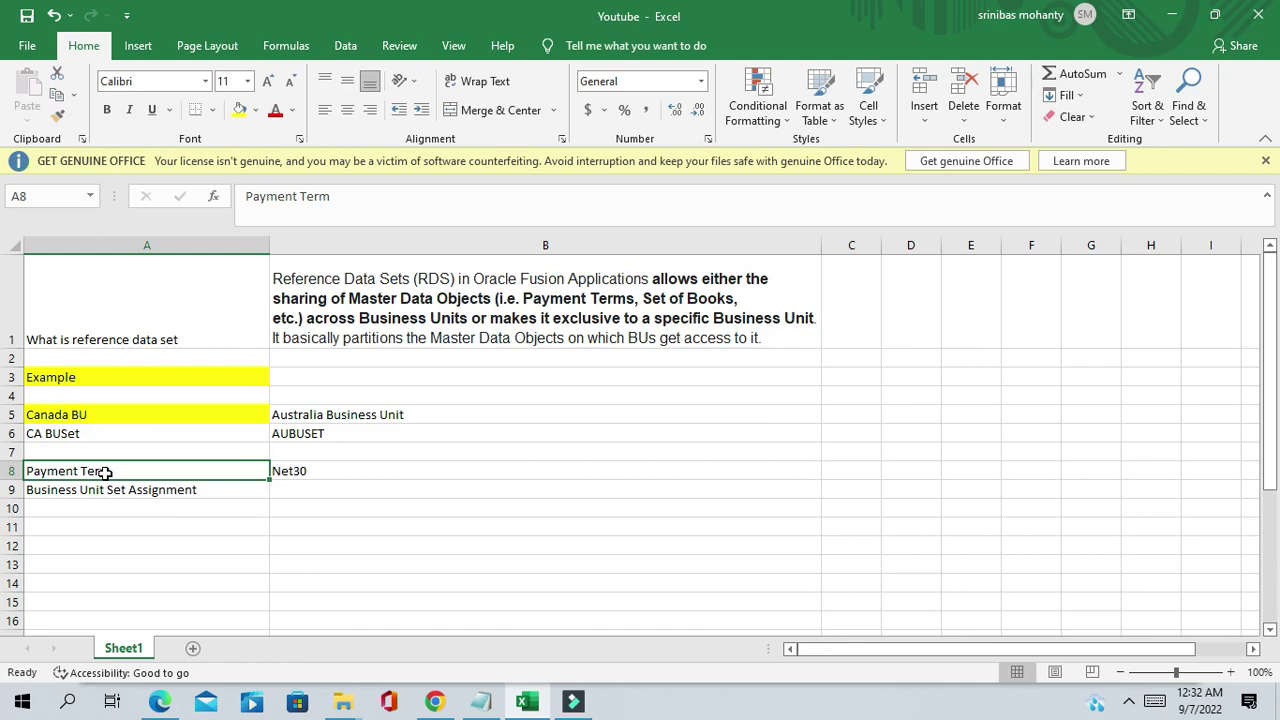
{"action": "left_click", "coordinate": [134, 518]}
{"action": "left_click", "coordinate": [134, 493]}
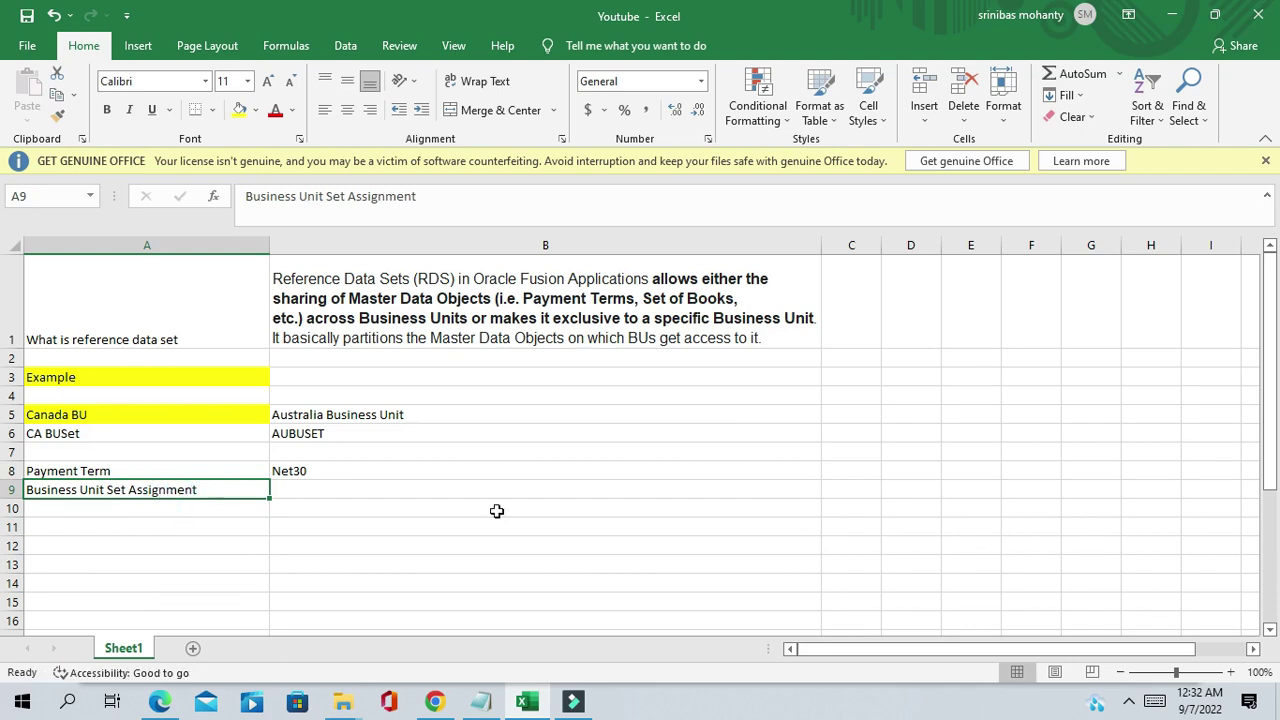
- In Oracle Fusion, search for "Can" and add Canada Business Unit as the scope for Manage Business Unit Set Assignment
{"action": "left_click", "coordinate": [460, 713]}
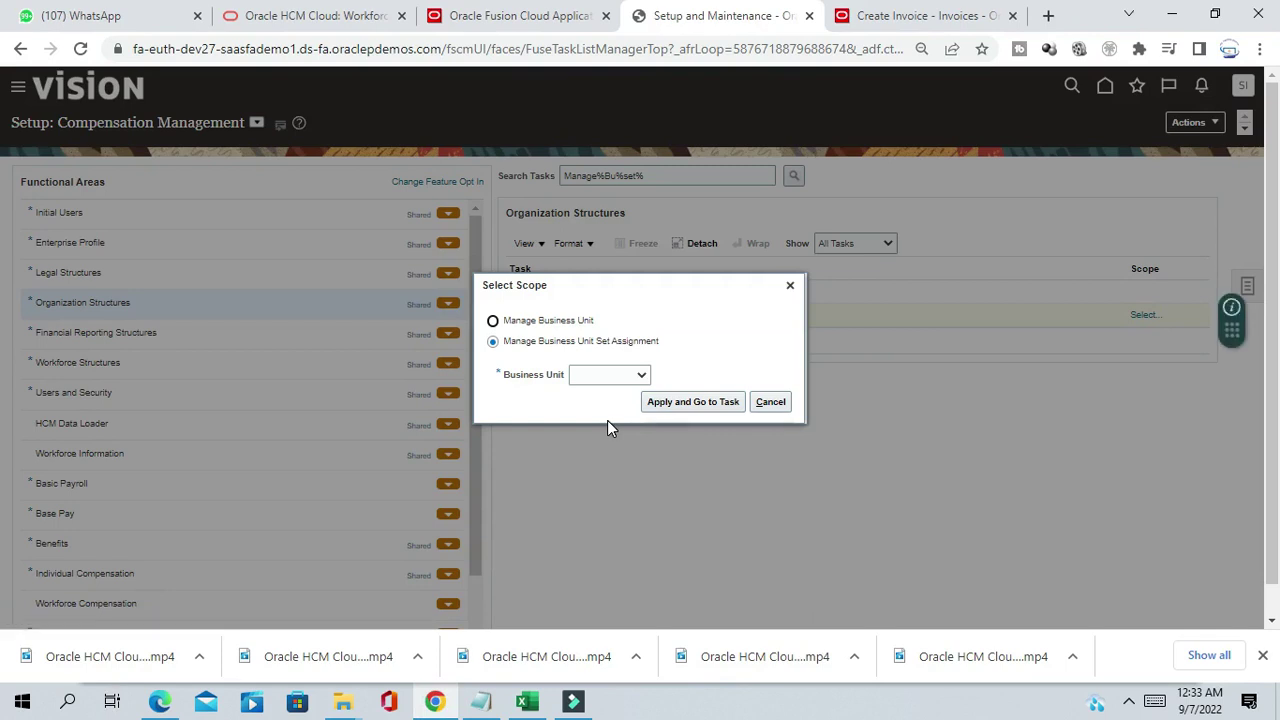
{"action": "left_click", "coordinate": [609, 374]}
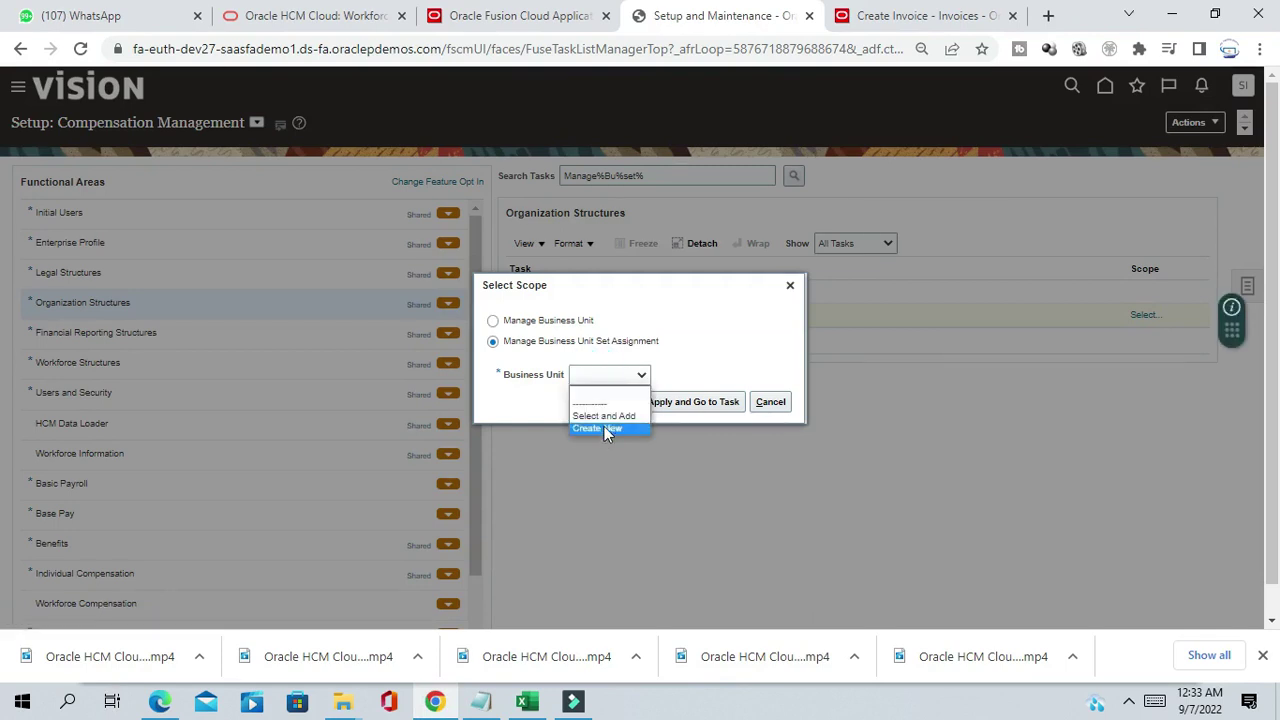
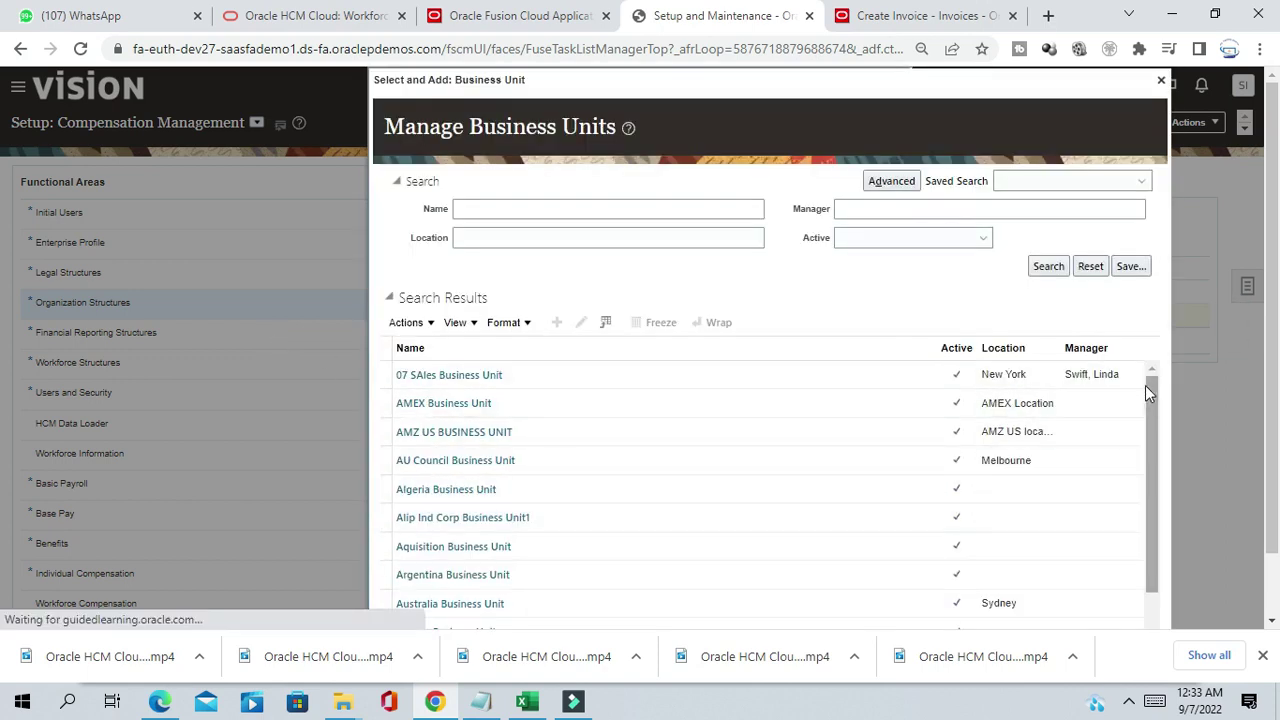
{"action": "left_click_drag", "start_coordinate": [1145, 392], "coordinate": [1147, 428]}
{"action": "left_click", "coordinate": [480, 208]}
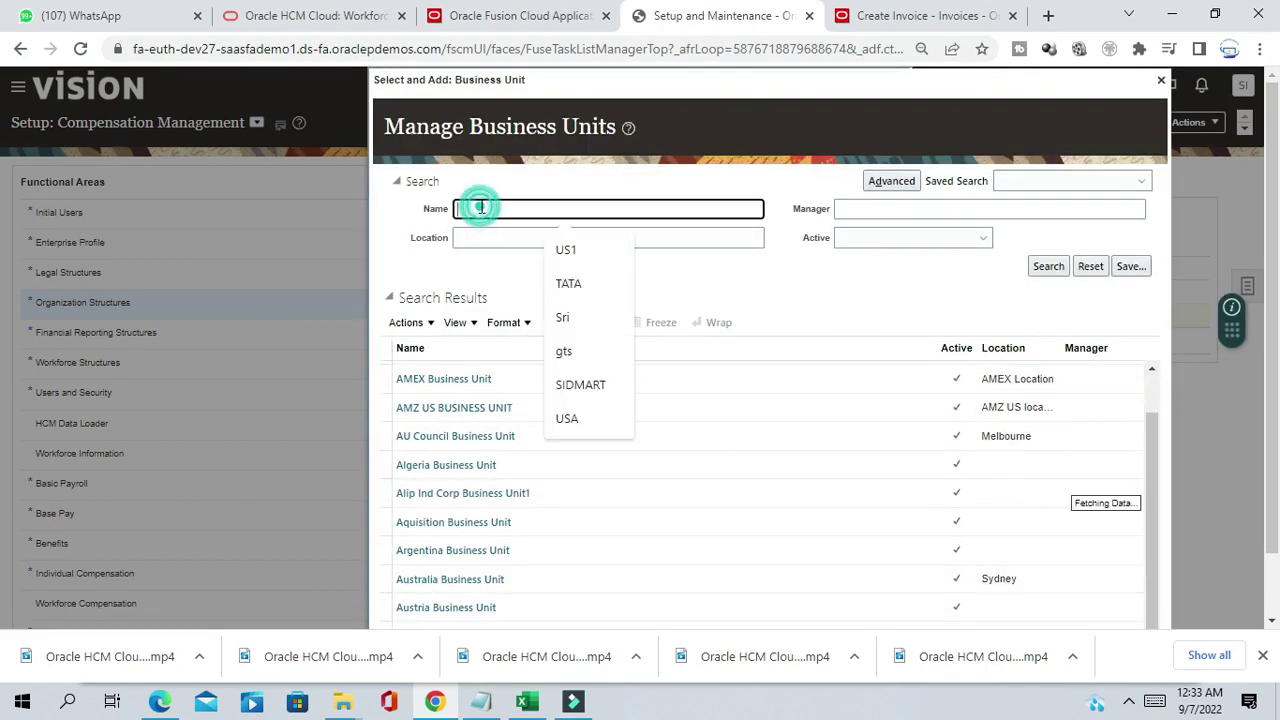
{"action": "type", "text": "Can"}
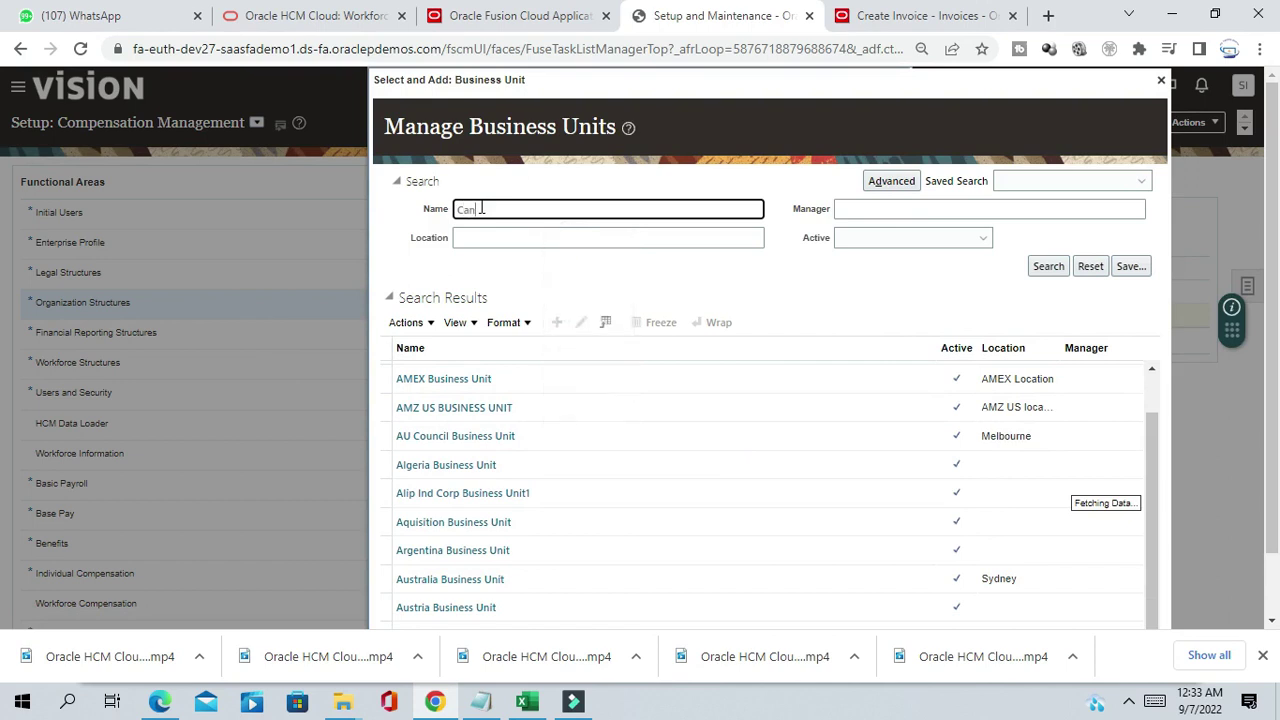
{"action": "left_click", "coordinate": [1045, 268]}
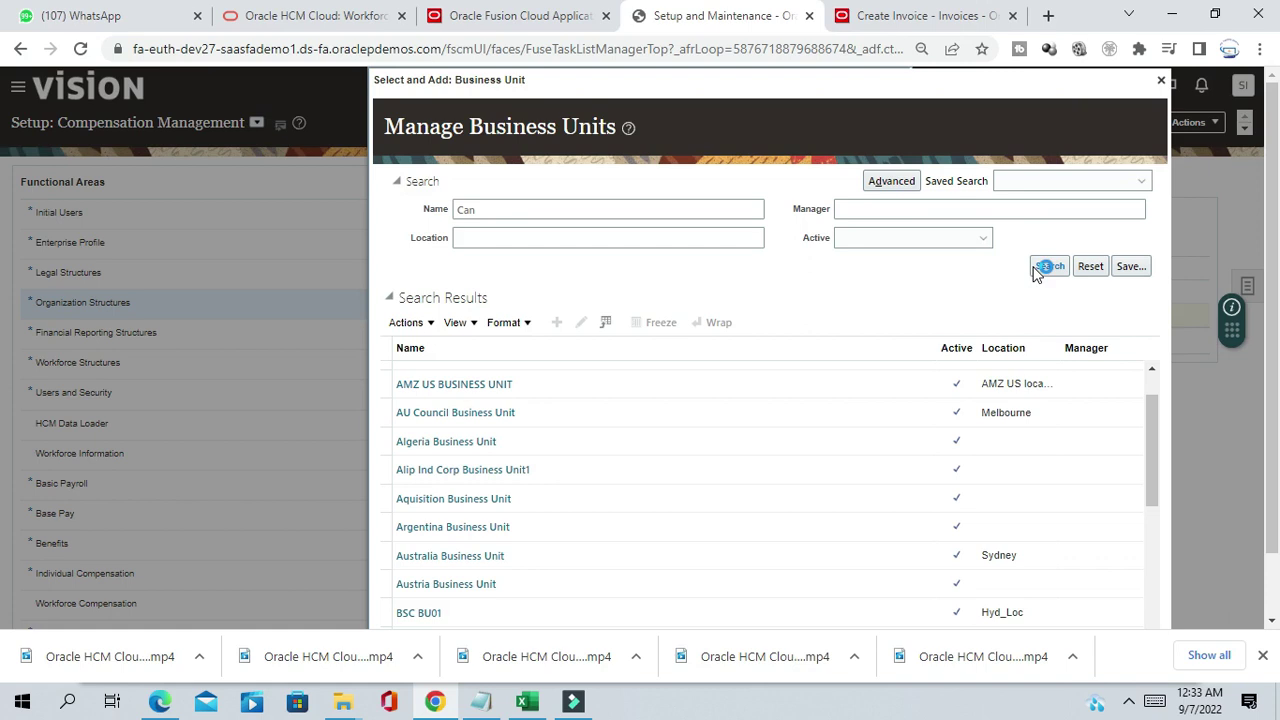
{"action": "left_click", "coordinate": [475, 402]}
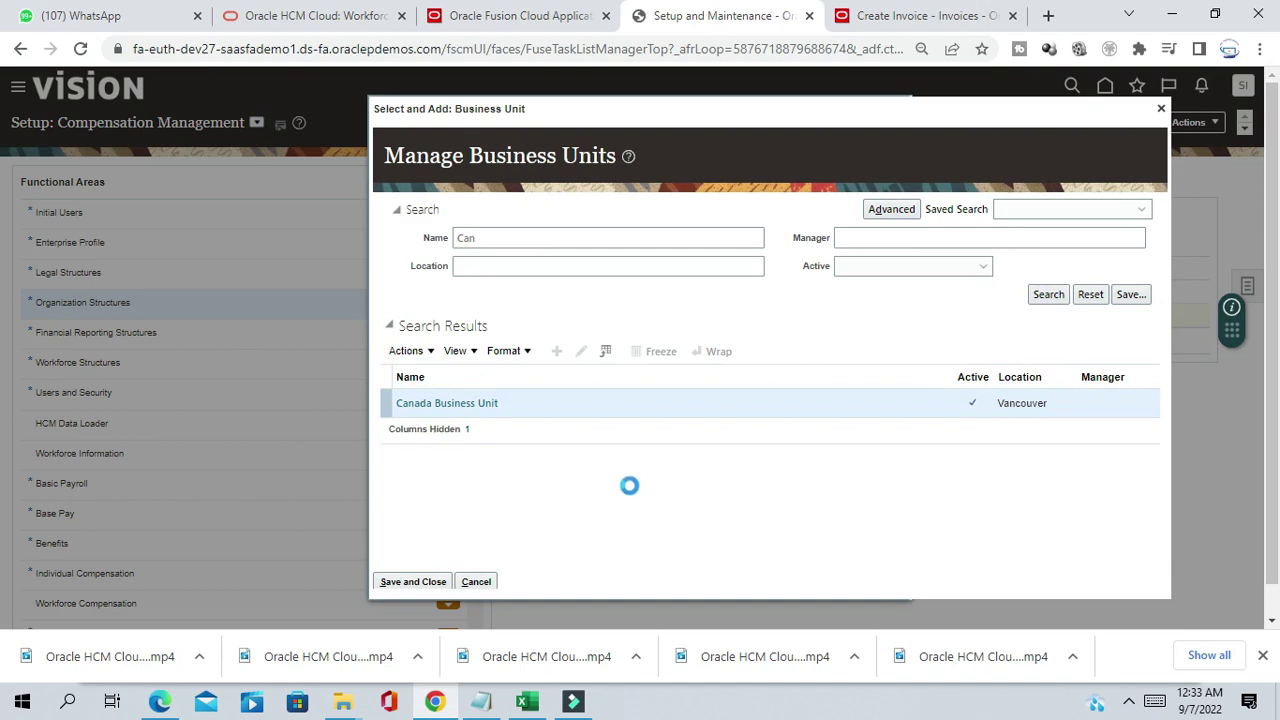
{"action": "left_click", "coordinate": [413, 581]}
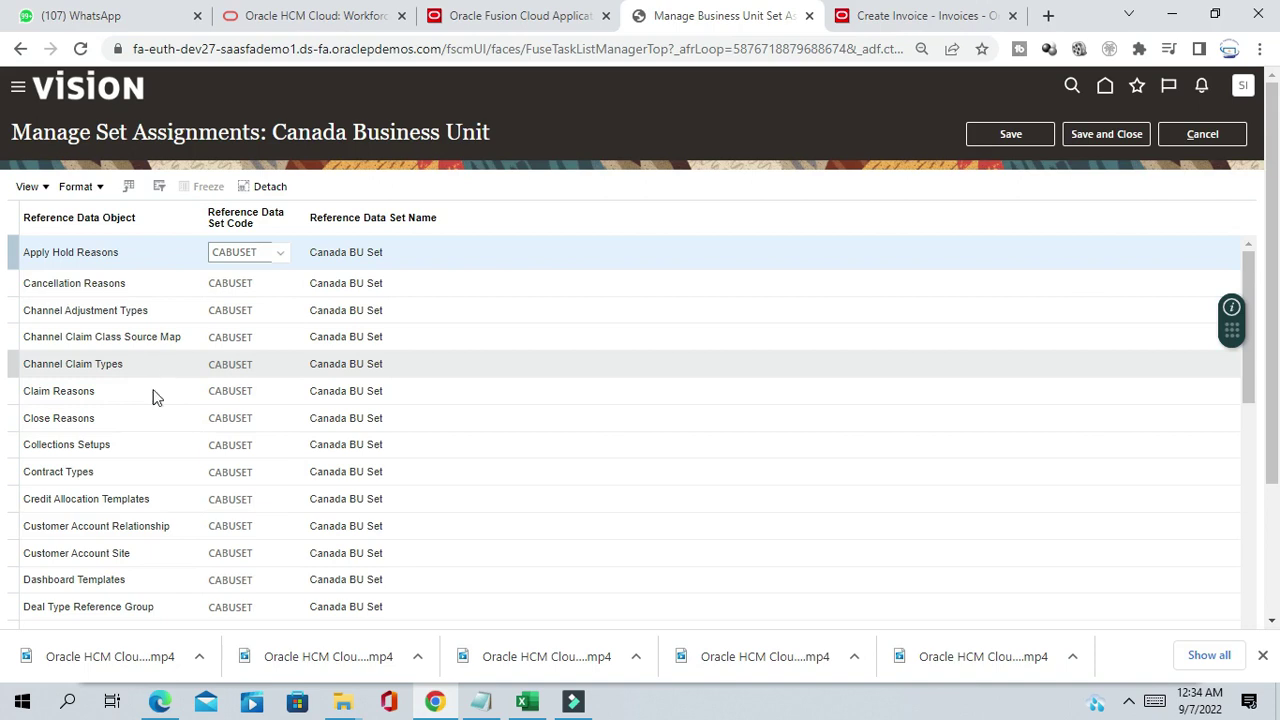
- Examine Canada Business Unit's reference data set assignments and select the Payables Payment Terms row to check its set code
{"action": "left_click_drag", "start_coordinate": [1273, 395], "coordinate": [1262, 517]}
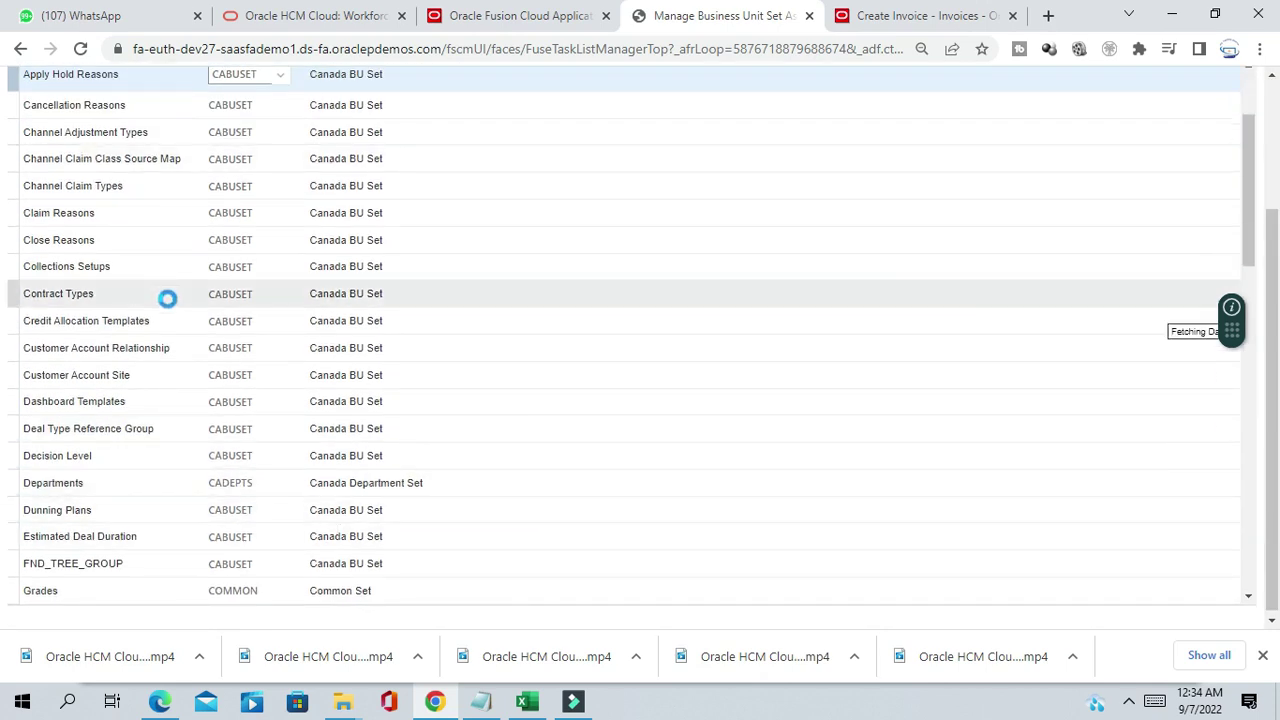
{"action": "scroll", "coordinate": [166, 294], "scroll_direction": "up", "scroll_amount": 2}
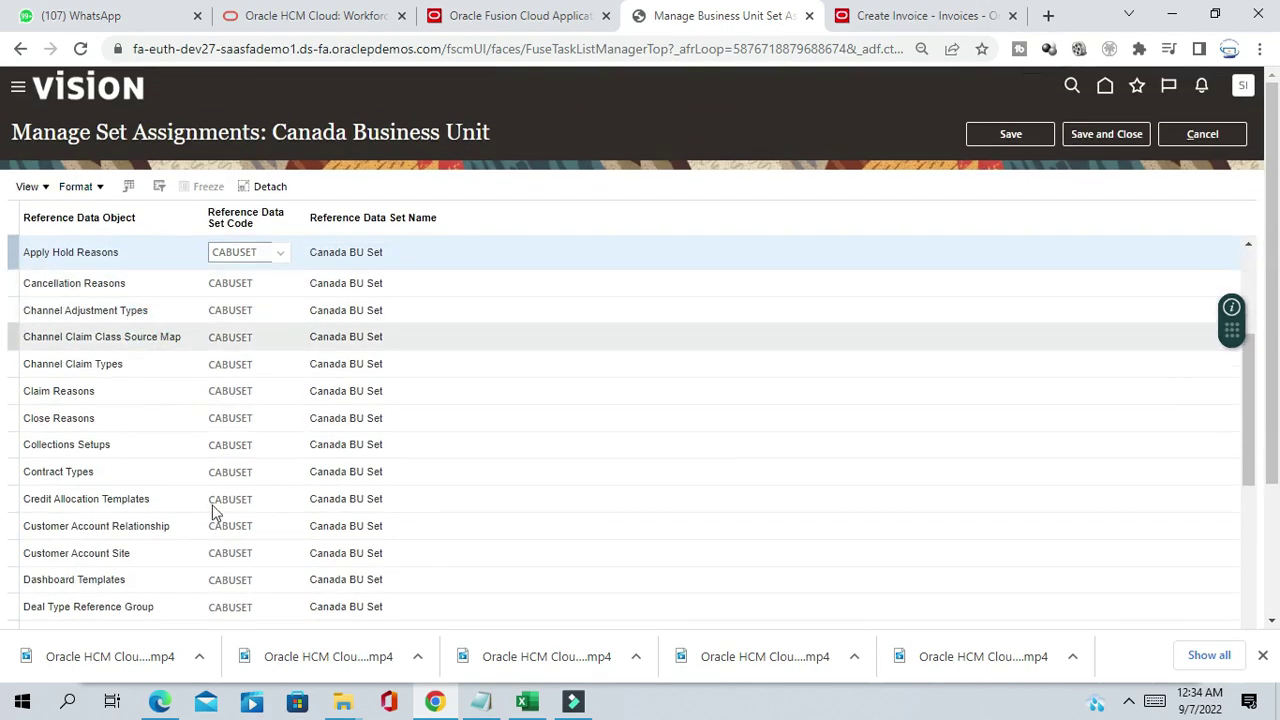
{"action": "scroll", "coordinate": [150, 440], "scroll_direction": "down", "scroll_amount": 6}
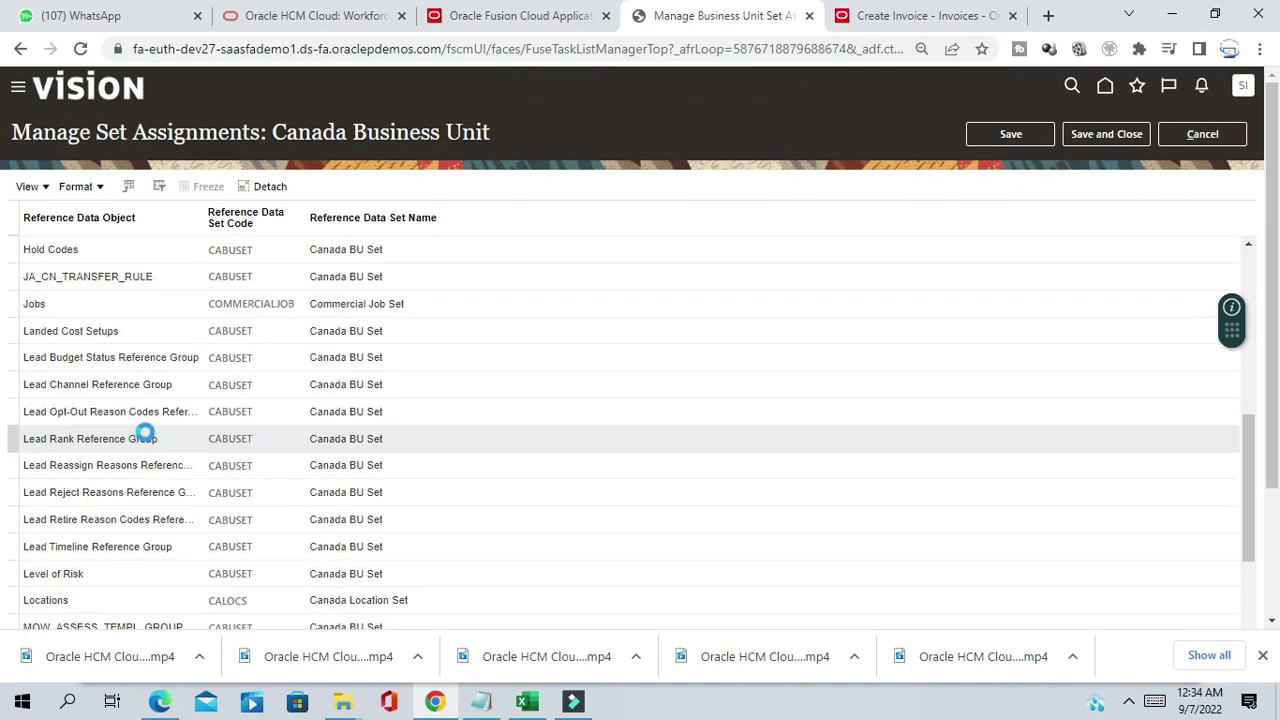
{"action": "scroll", "coordinate": [1251, 506], "scroll_direction": "down", "scroll_amount": 3}
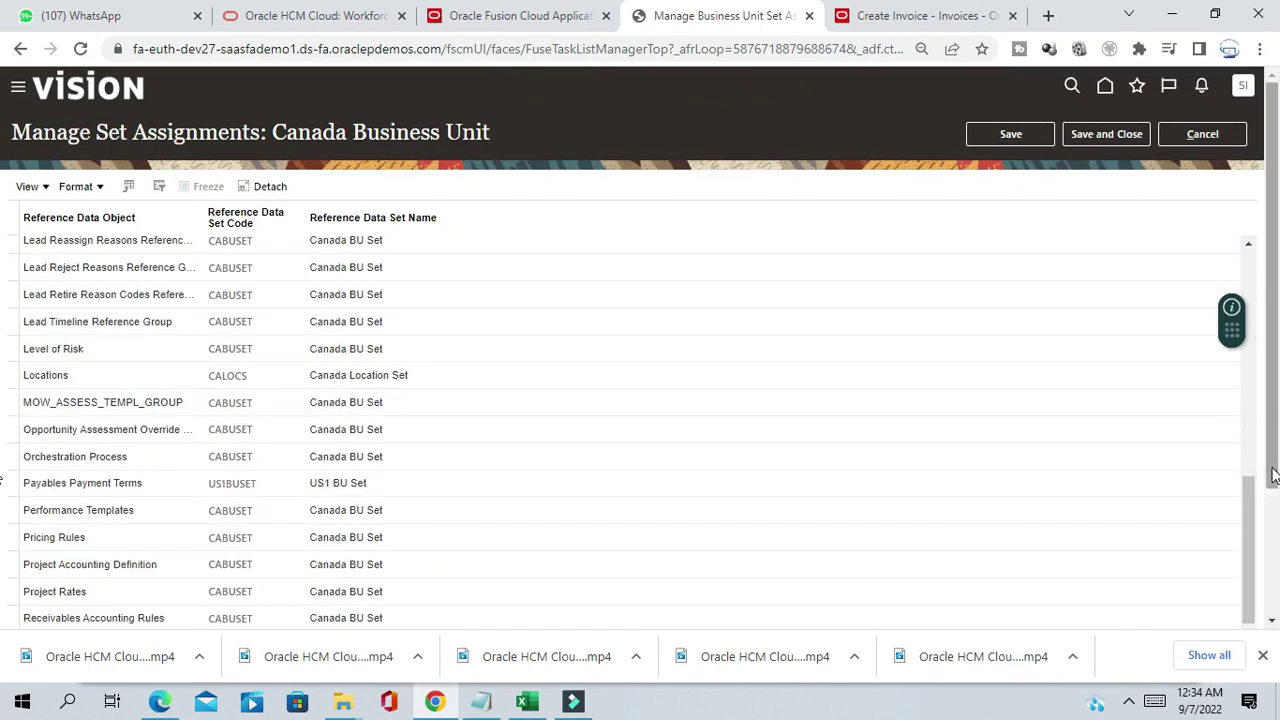
{"action": "scroll", "coordinate": [1272, 475], "scroll_direction": "down", "scroll_amount": 2}
{"action": "left_click_drag", "start_coordinate": [1246, 480], "coordinate": [1249, 612]}
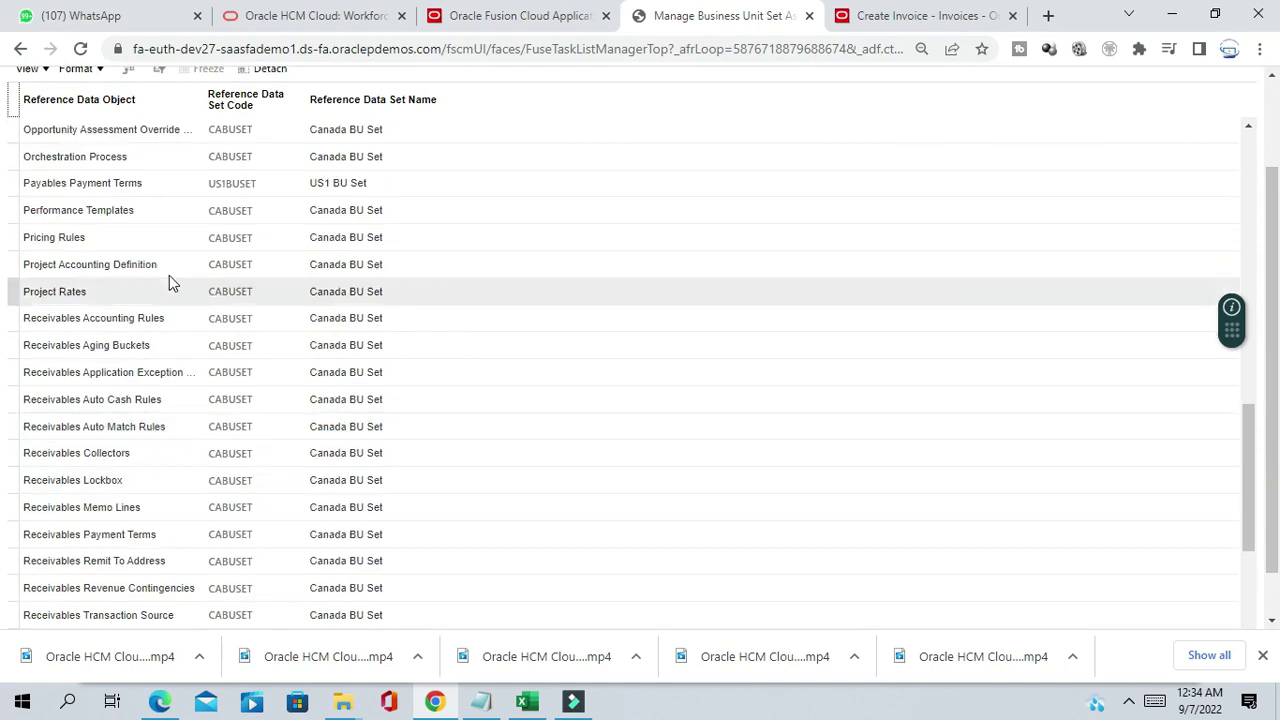
{"action": "left_click", "coordinate": [130, 183]}
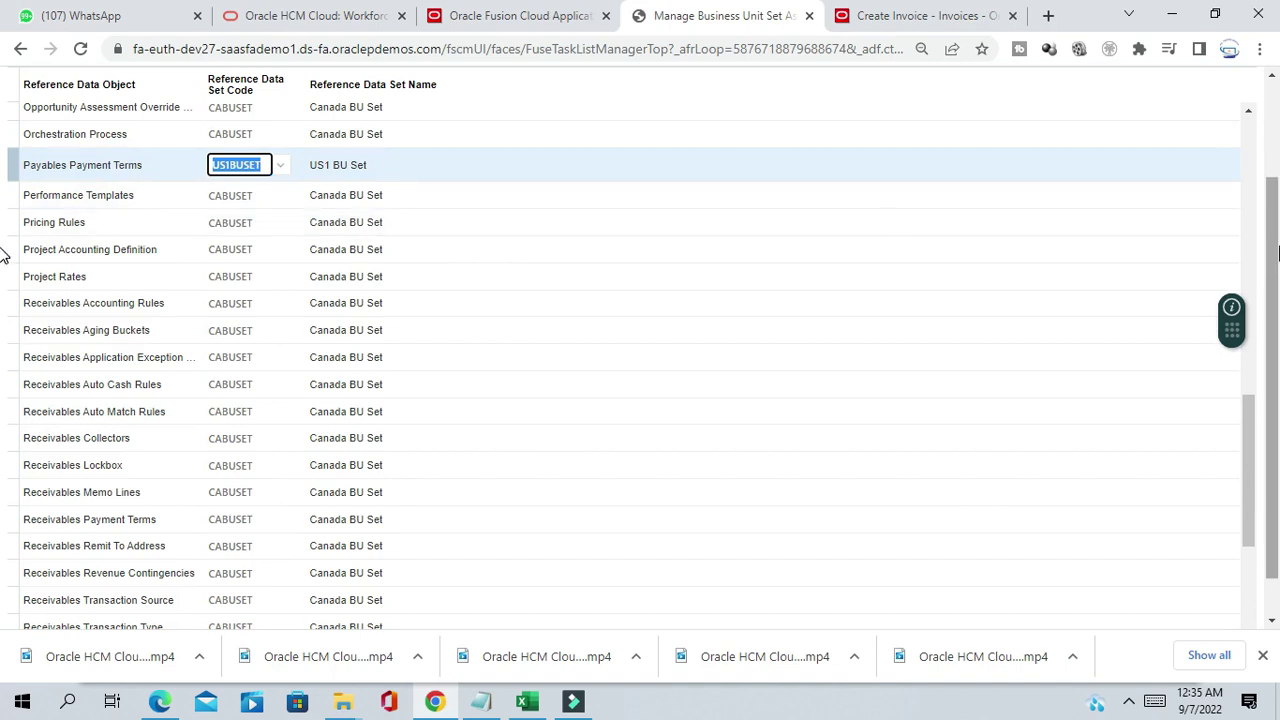
{"action": "scroll", "coordinate": [1275, 200], "scroll_direction": "up", "scroll_amount": 2}
{"action": "scroll", "coordinate": [1275, 175], "scroll_direction": "up", "scroll_amount": 1}
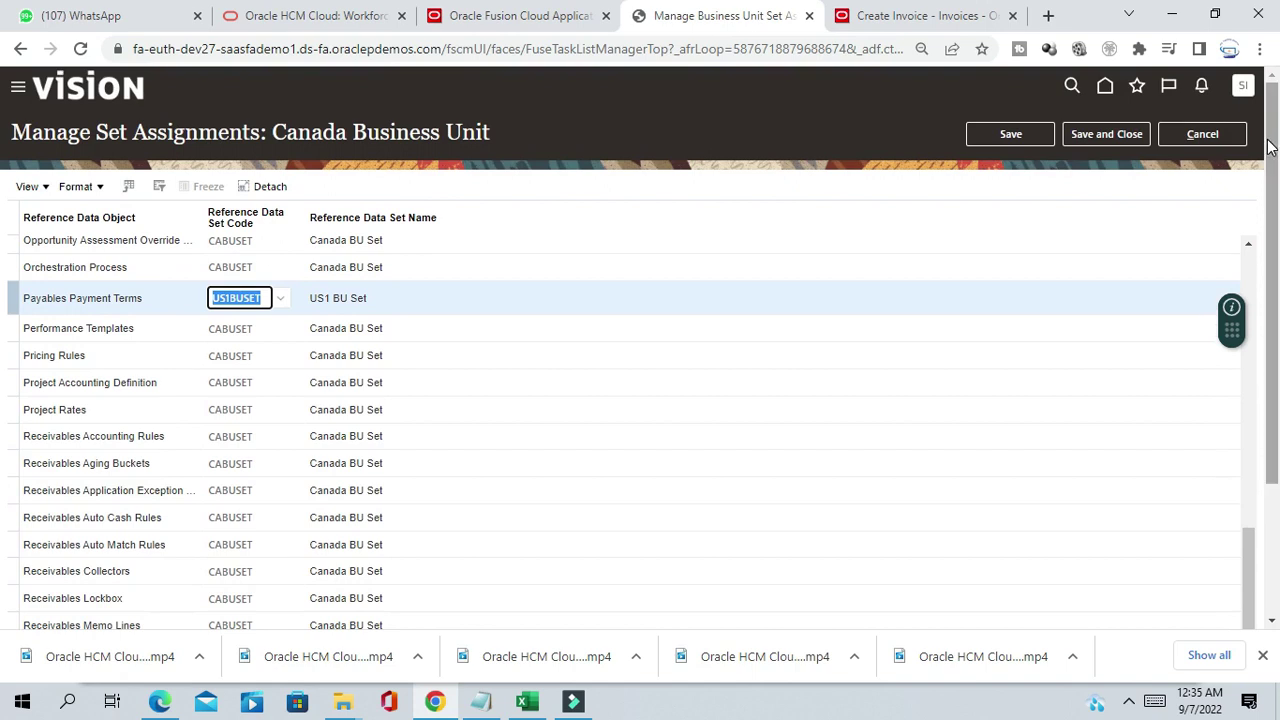
- Search for set codes starting with "CA", assign CABUSET to Payables Payment Terms, and save and close the set assignments
{"action": "left_click", "coordinate": [281, 298]}
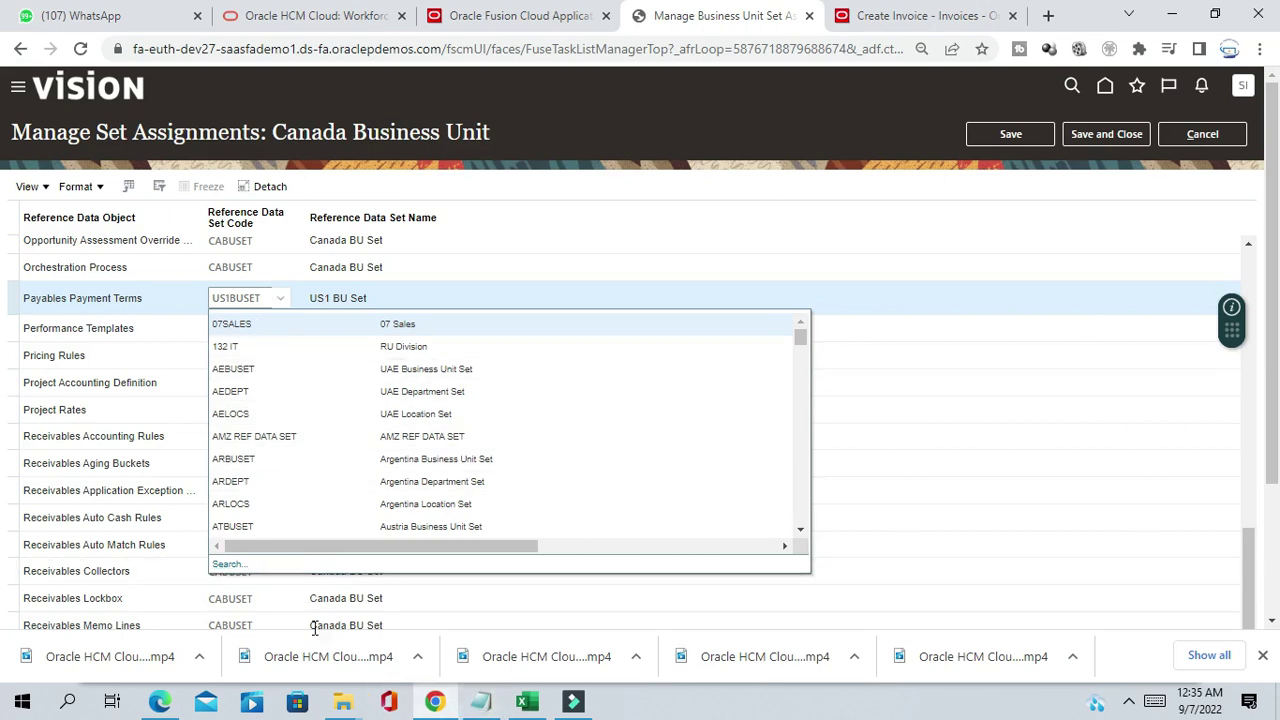
{"action": "left_click", "coordinate": [236, 567]}
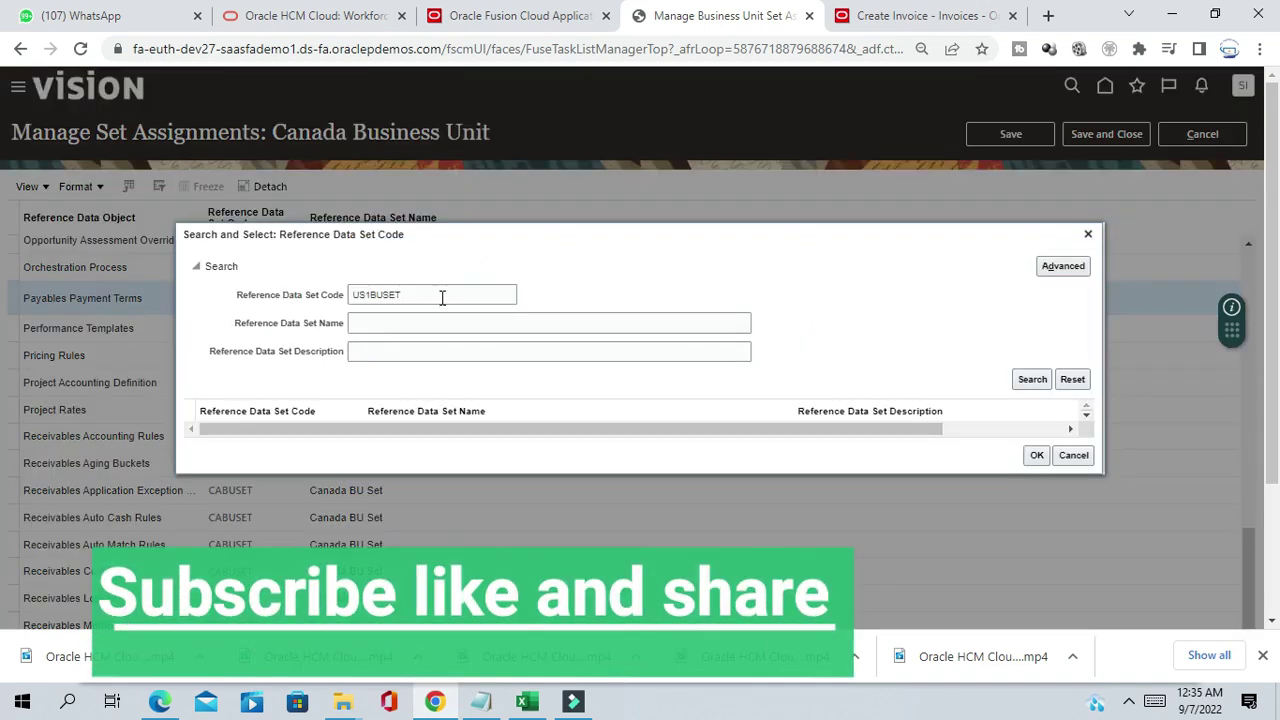
{"action": "double_click", "coordinate": [440, 295]}
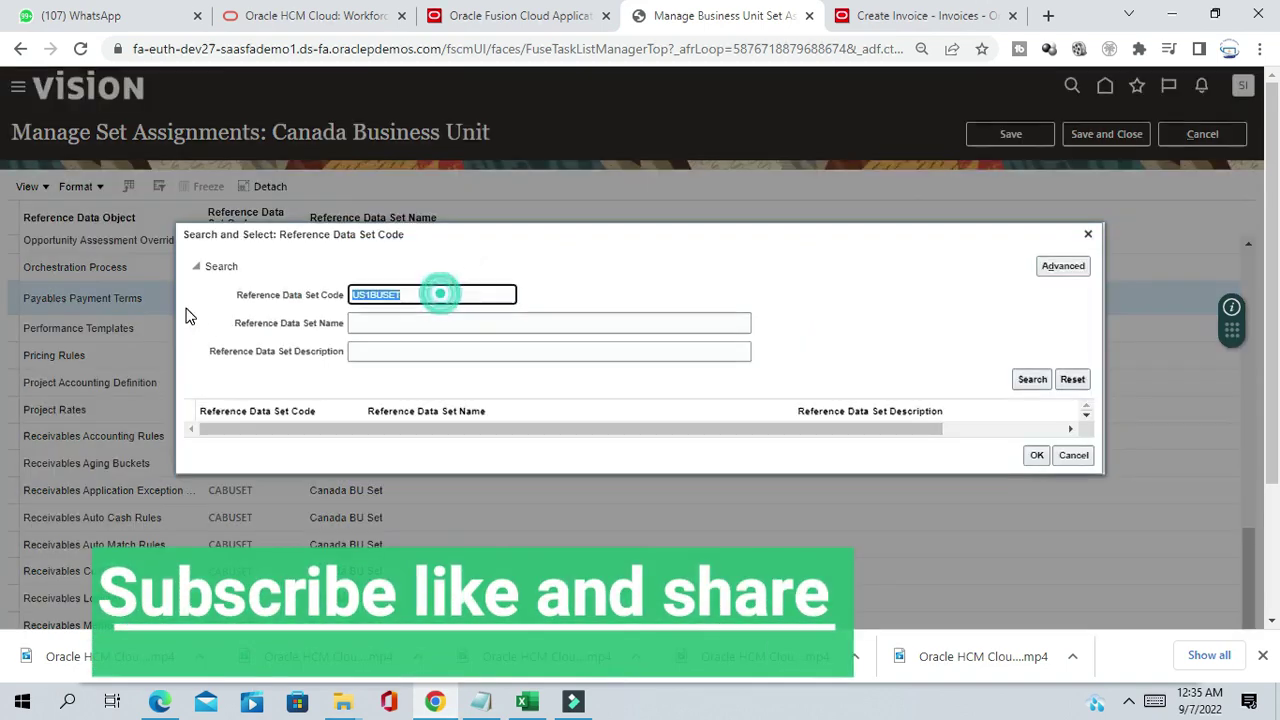
{"action": "type", "text": "CA"}
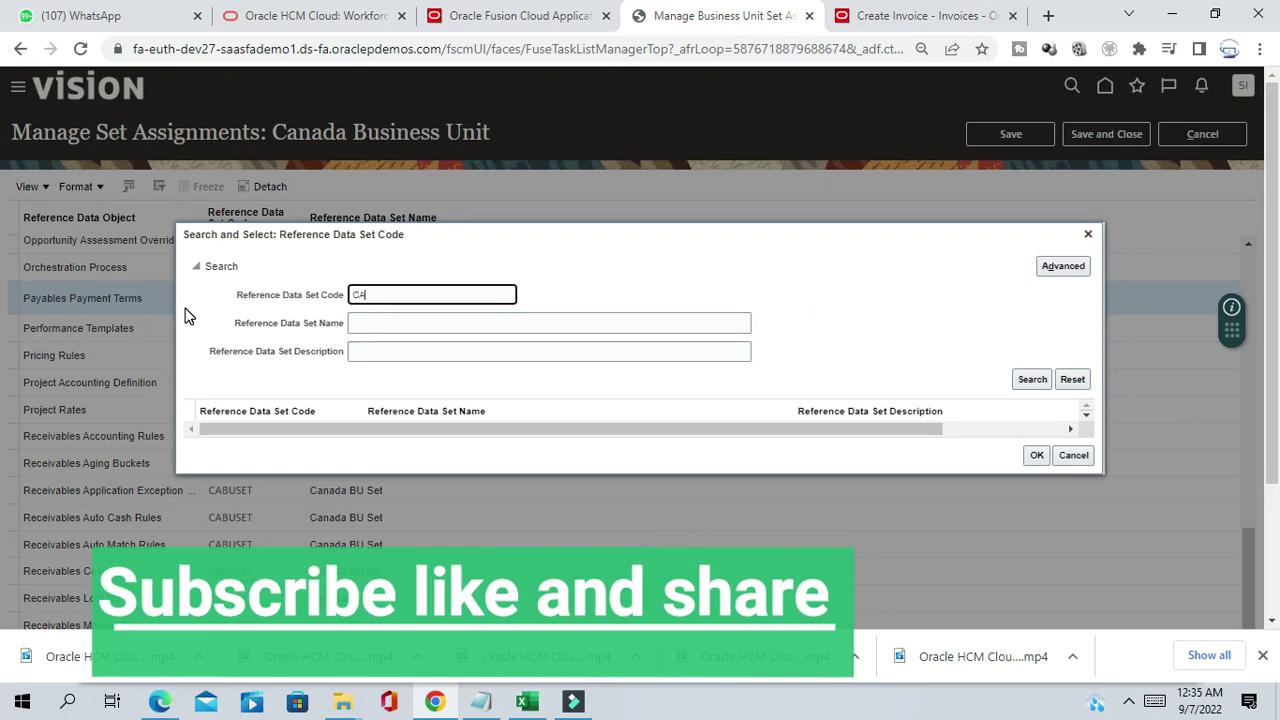
{"action": "left_click", "coordinate": [1032, 380]}
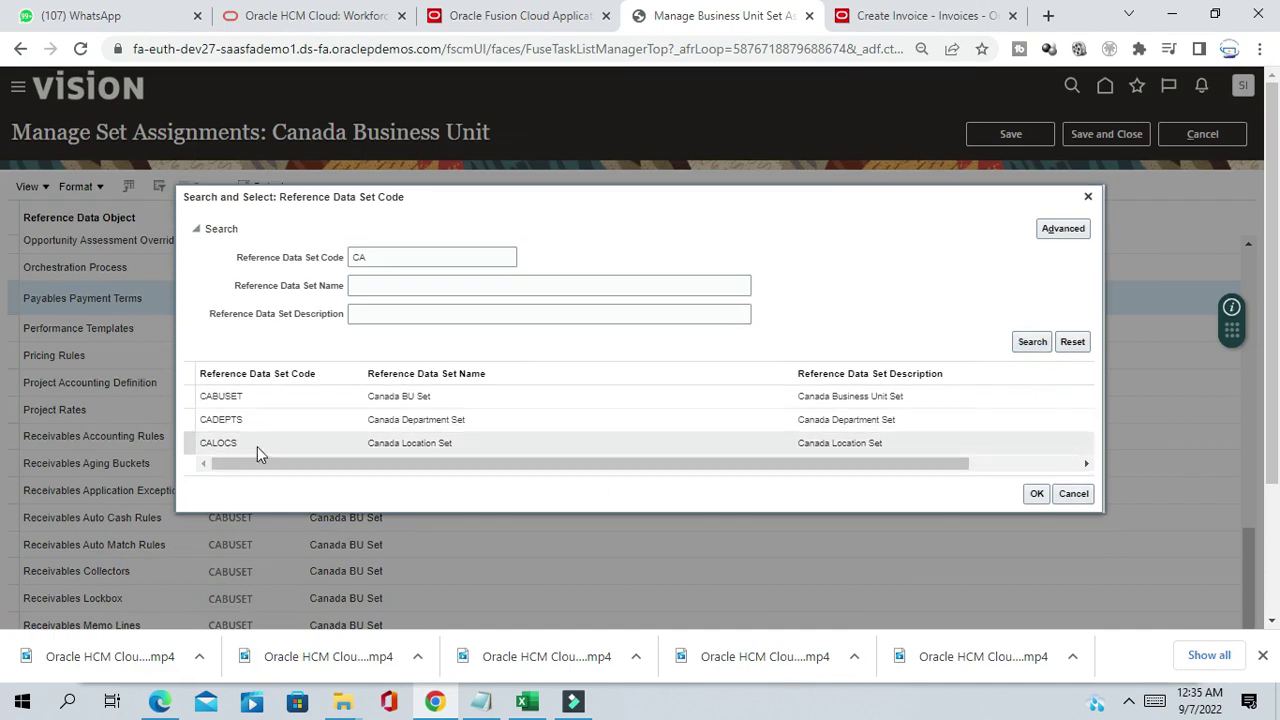
{"action": "left_click", "coordinate": [246, 398]}
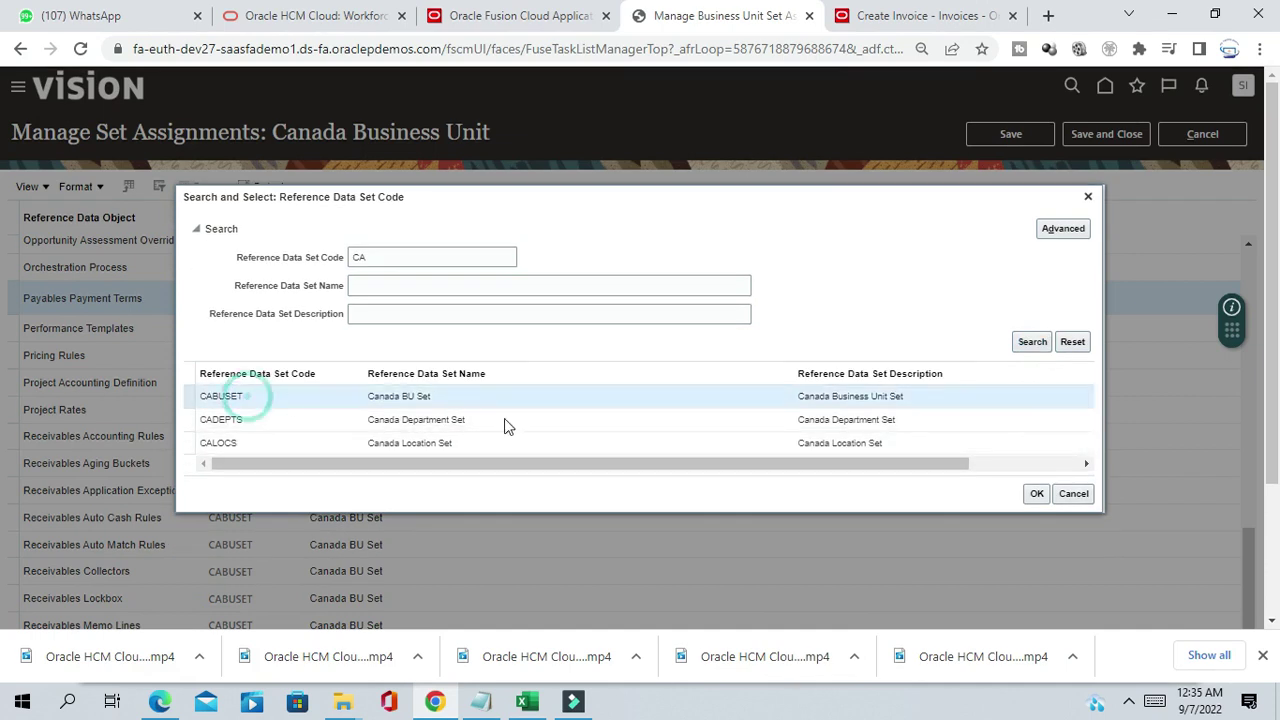
{"action": "left_click", "coordinate": [1040, 496]}
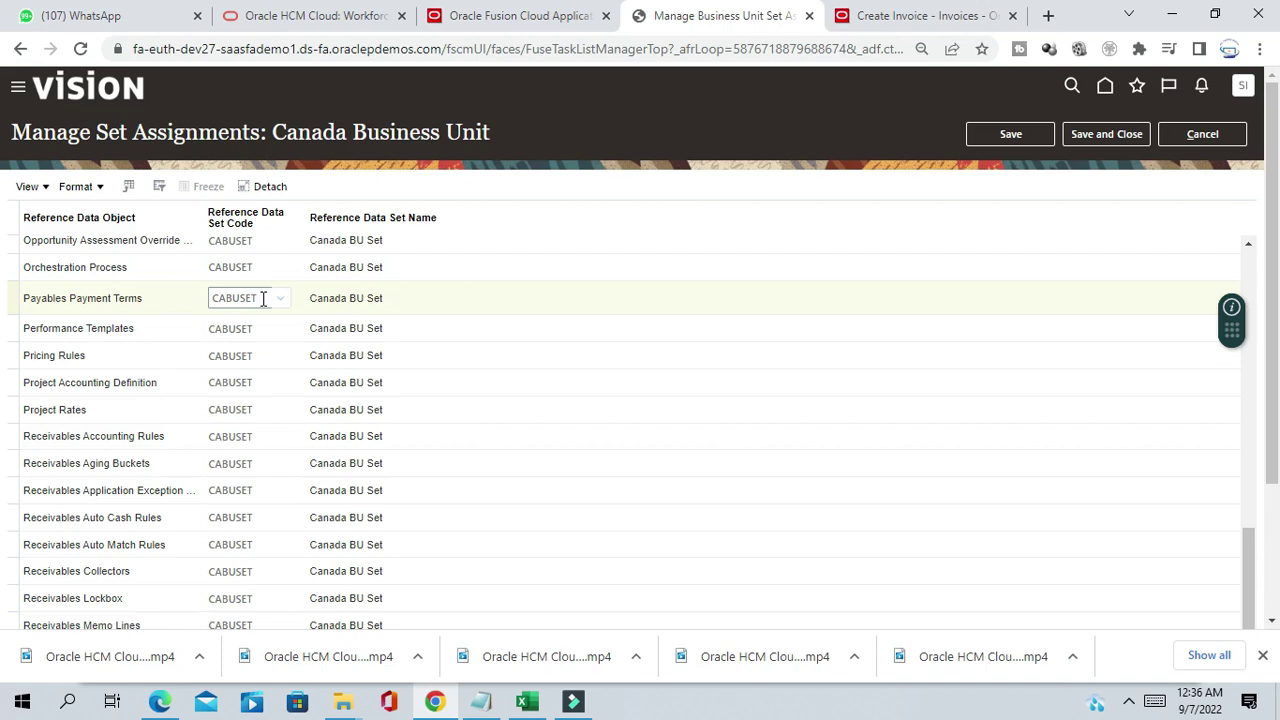
{"action": "left_click", "coordinate": [1112, 135]}
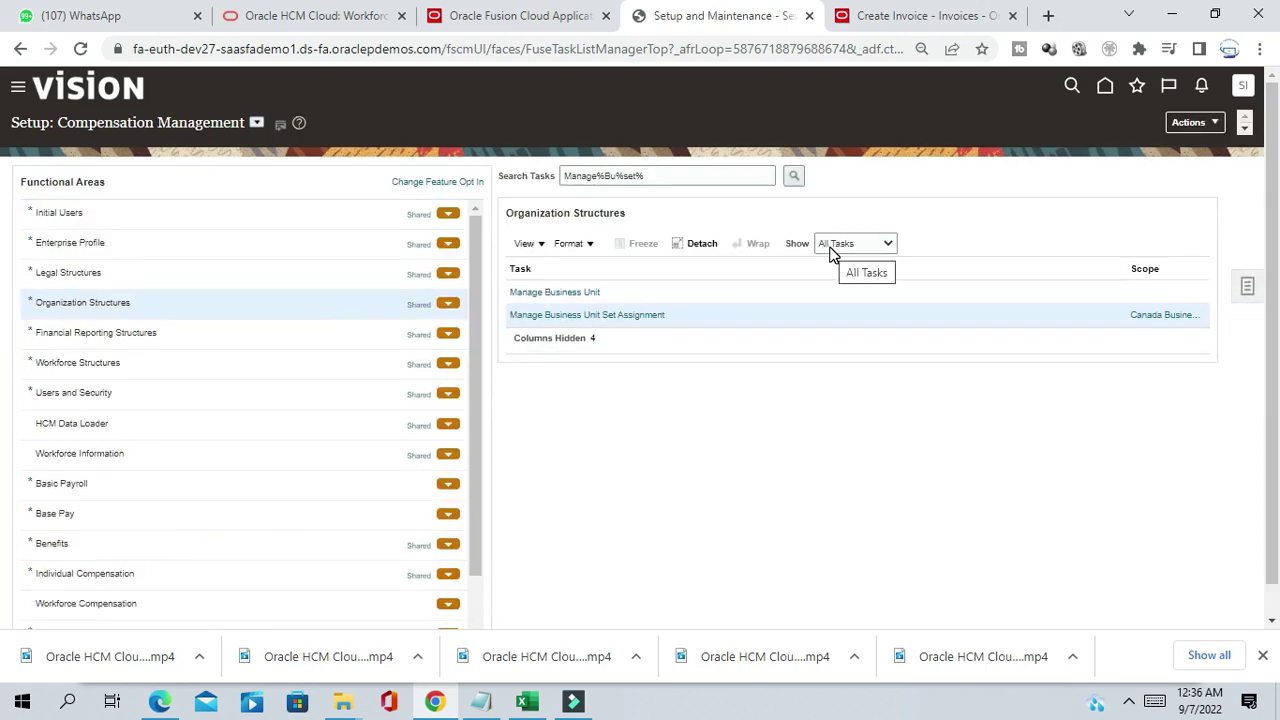
{"action": "left_click_drag", "start_coordinate": [691, 175], "coordinate": [411, 129]}
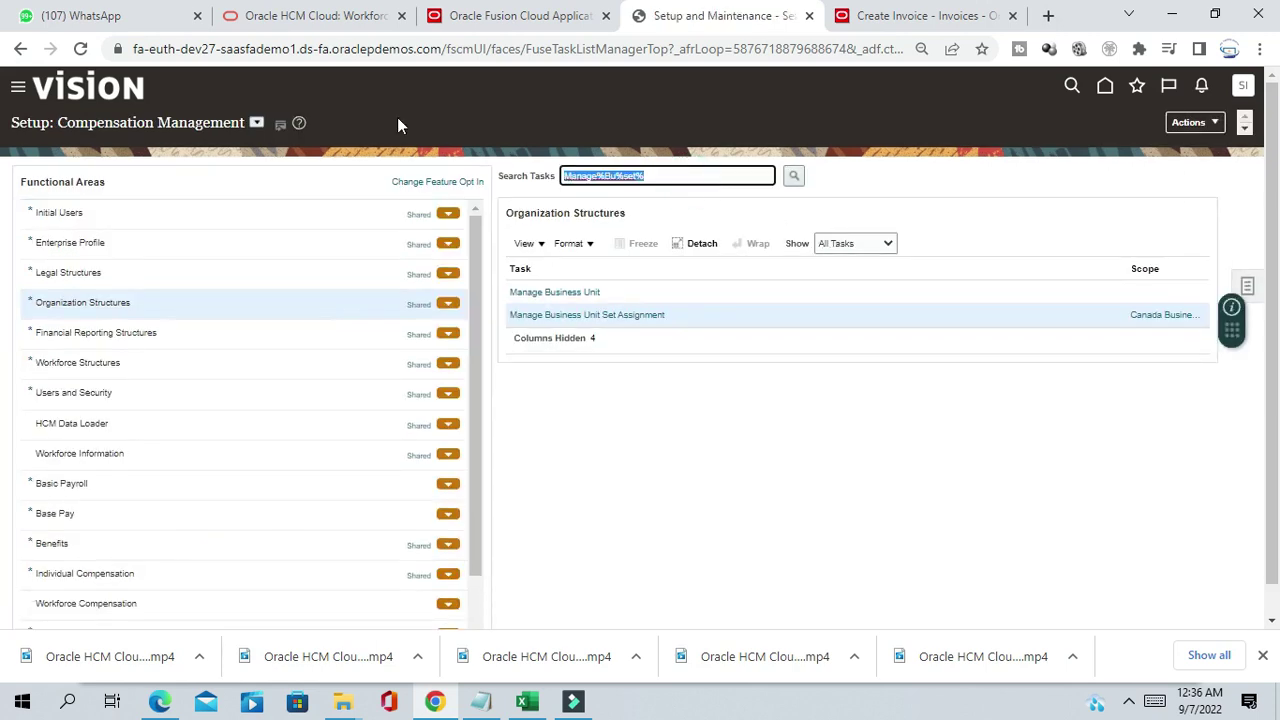
{"action": "type", "text": "%"}
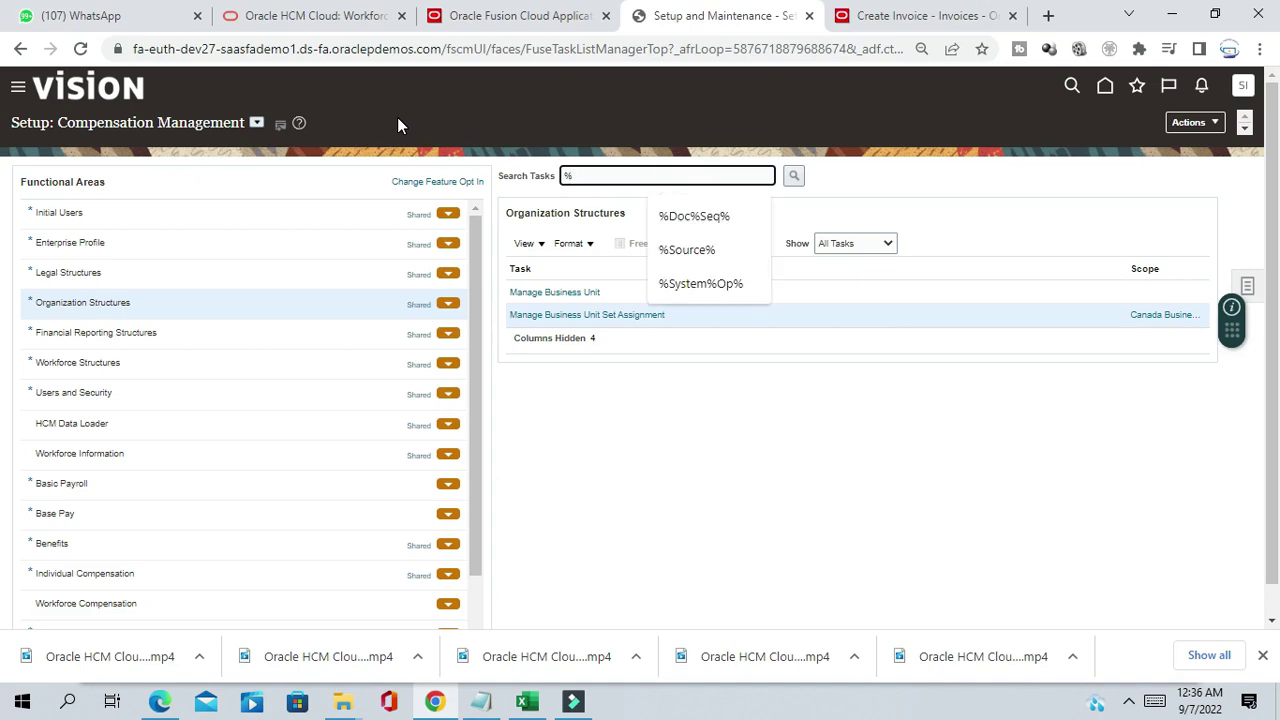
{"action": "type", "text": "pAY"}
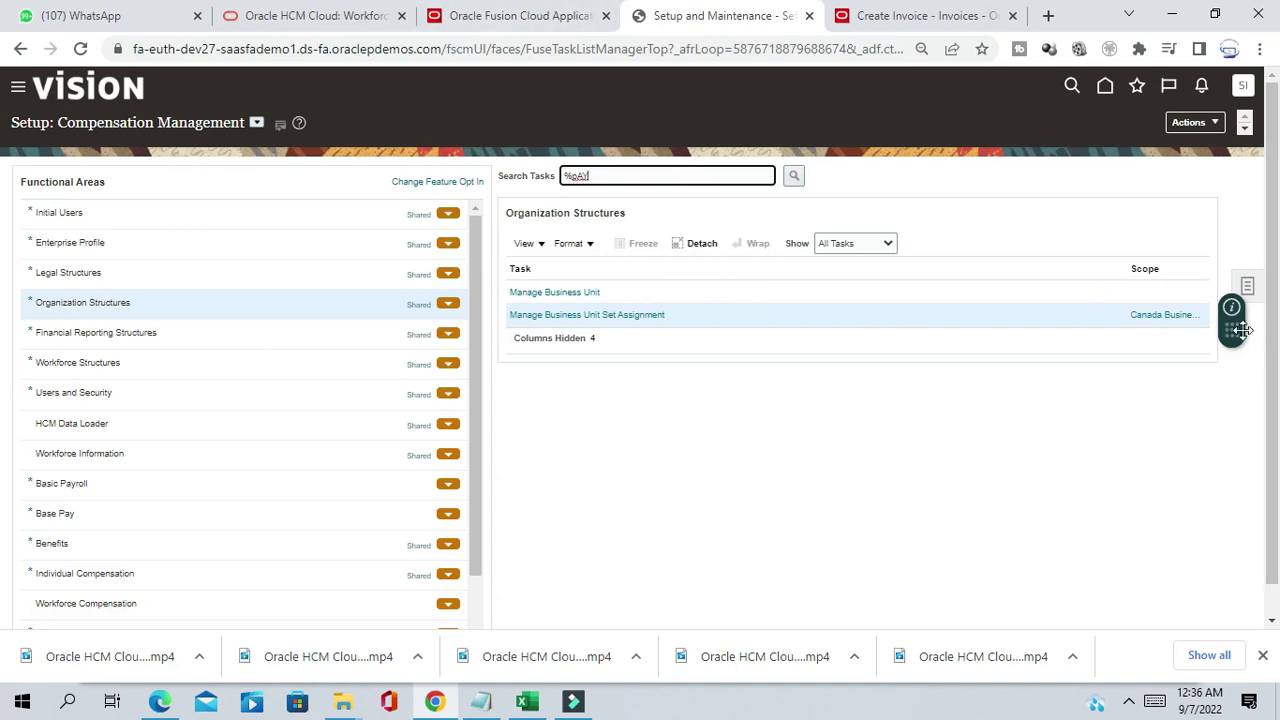
- Use the Setup and Maintenance search page to find "Payment term" and open the Manage Payment Terms task
{"action": "left_click", "coordinate": [1069, 301]}
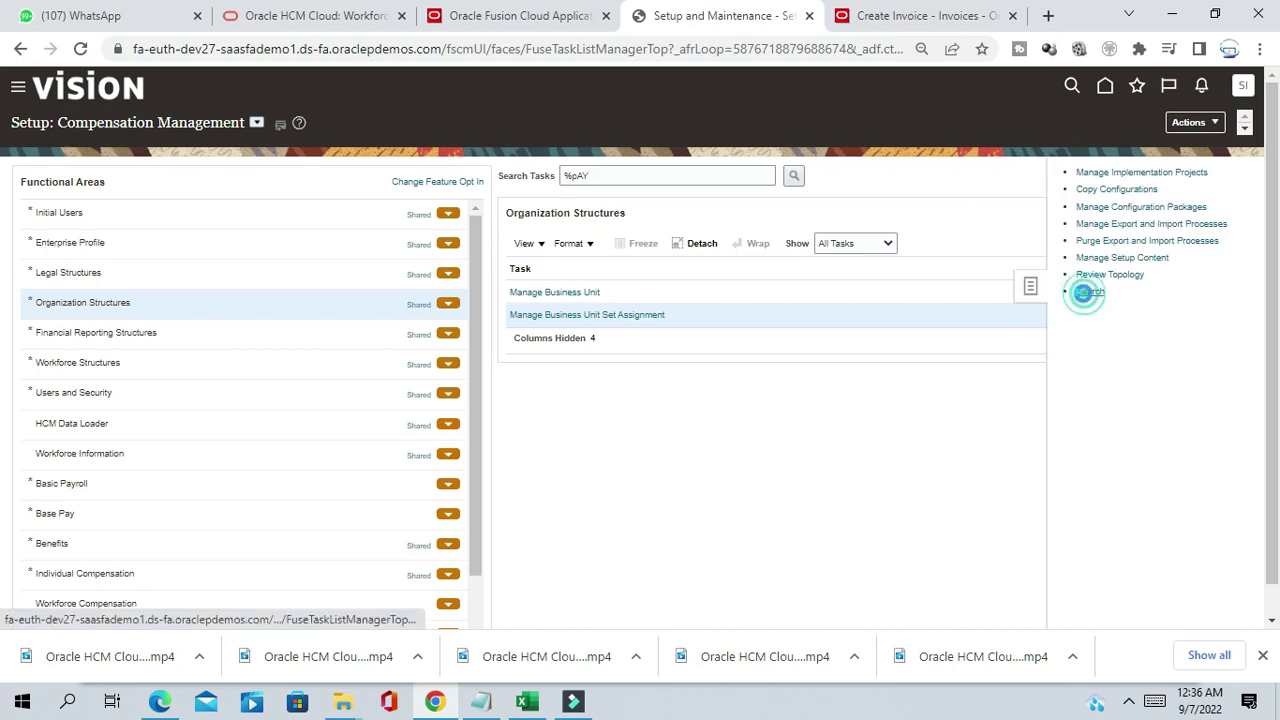
{"action": "left_click", "coordinate": [1130, 701]}
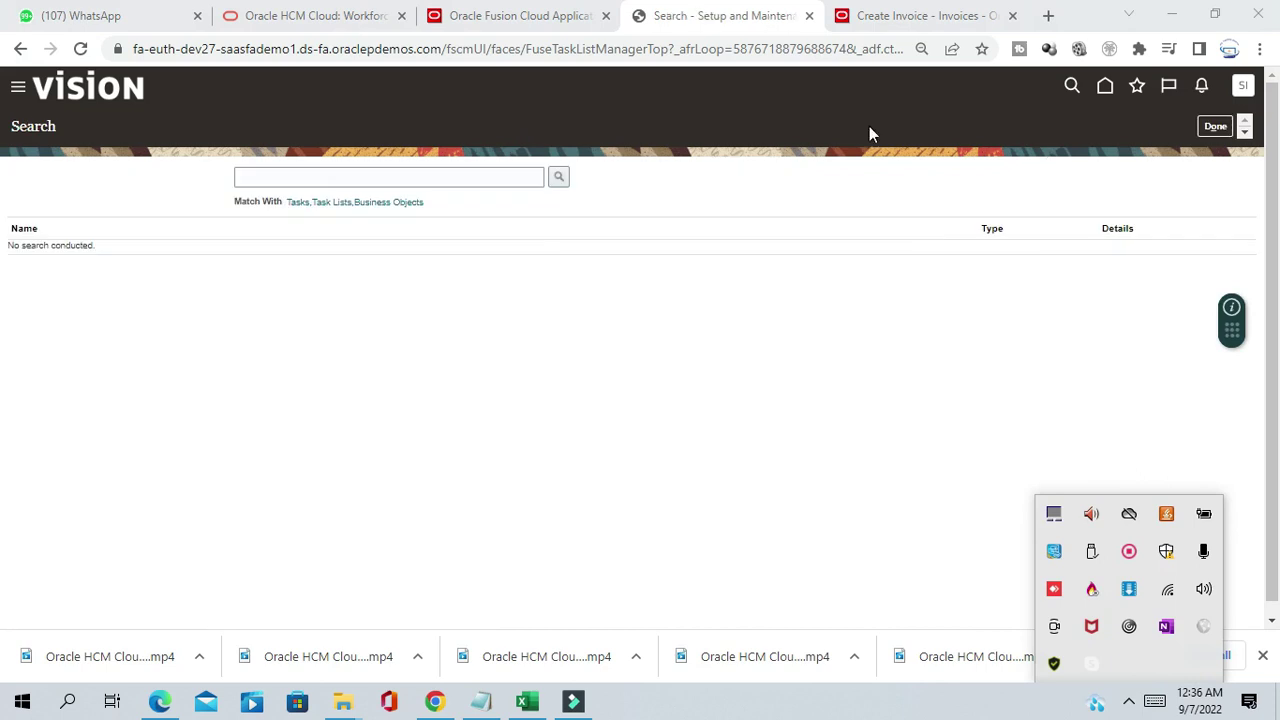
{"action": "left_click", "coordinate": [333, 176]}
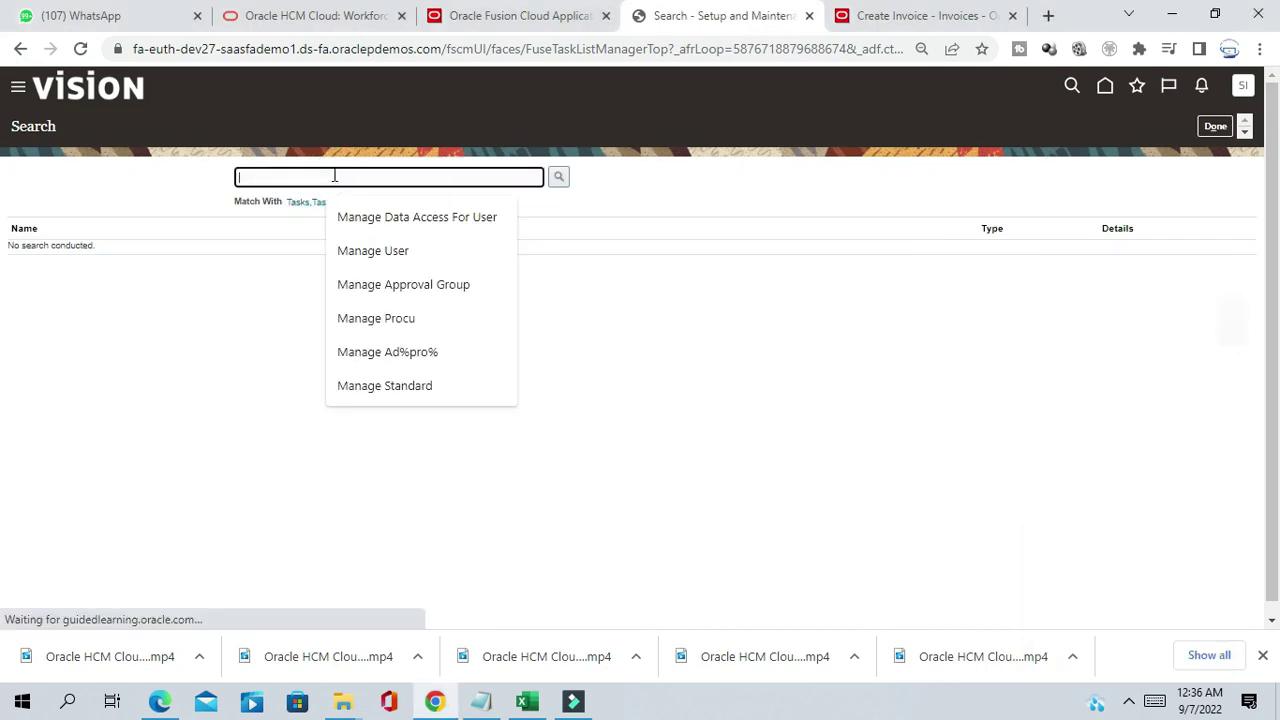
{"action": "type", "text": "pAYME"}
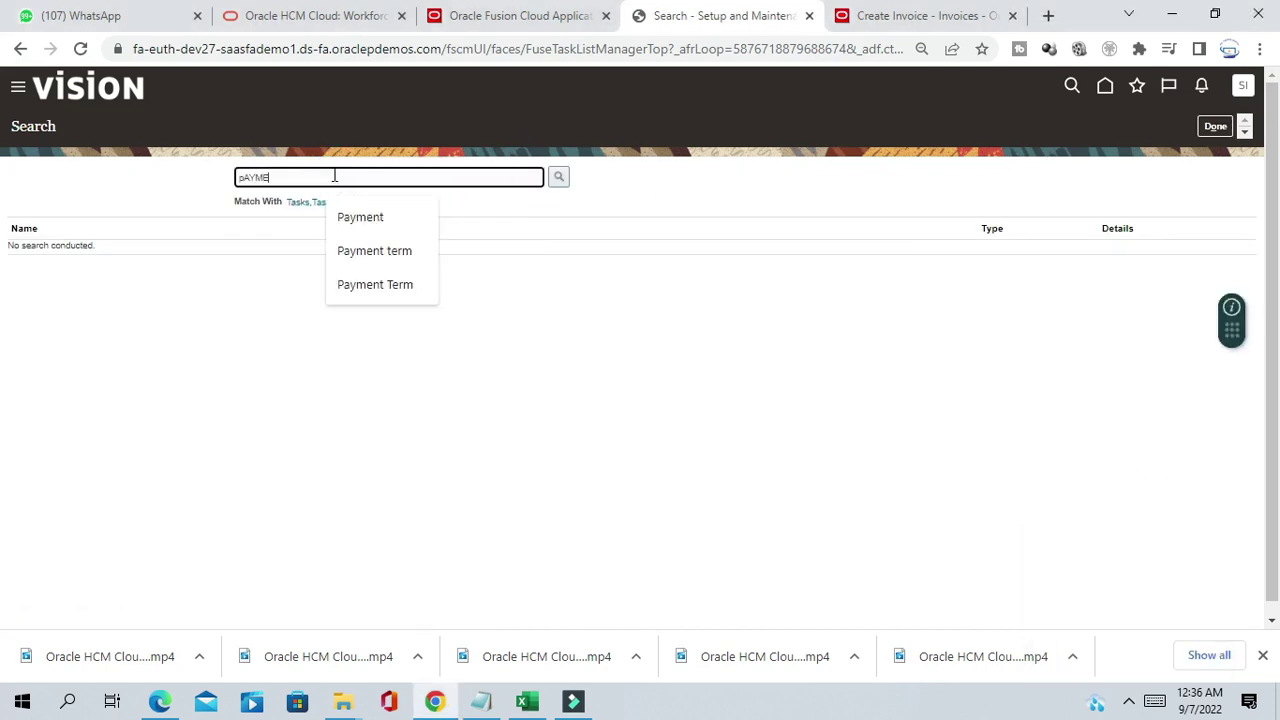
{"action": "left_click", "coordinate": [405, 250]}
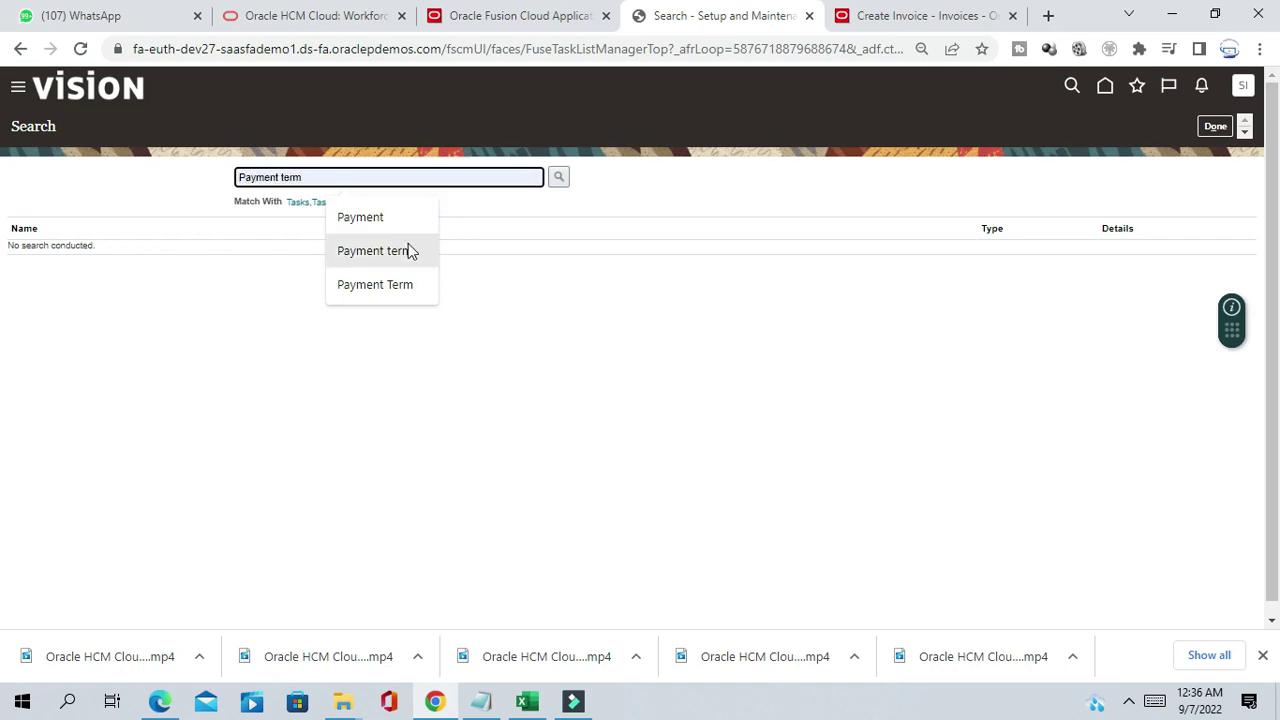
{"action": "left_click", "coordinate": [558, 180]}
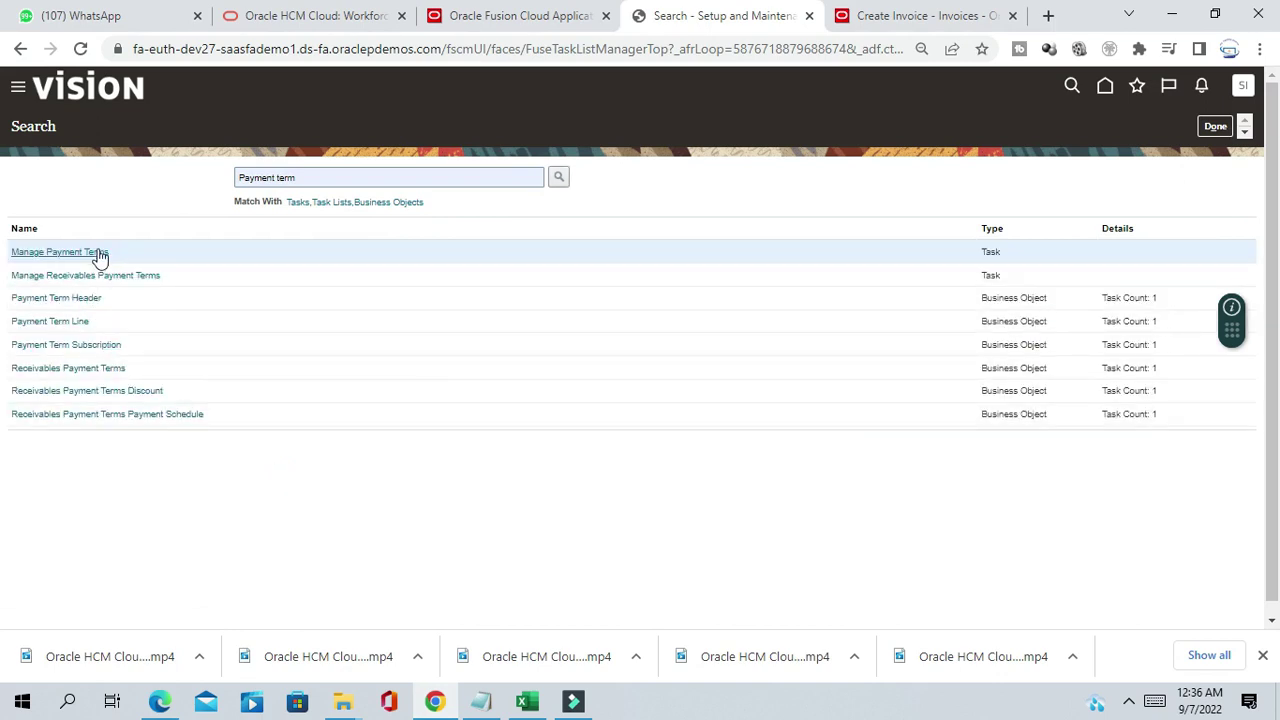
{"action": "left_click", "coordinate": [97, 254]}
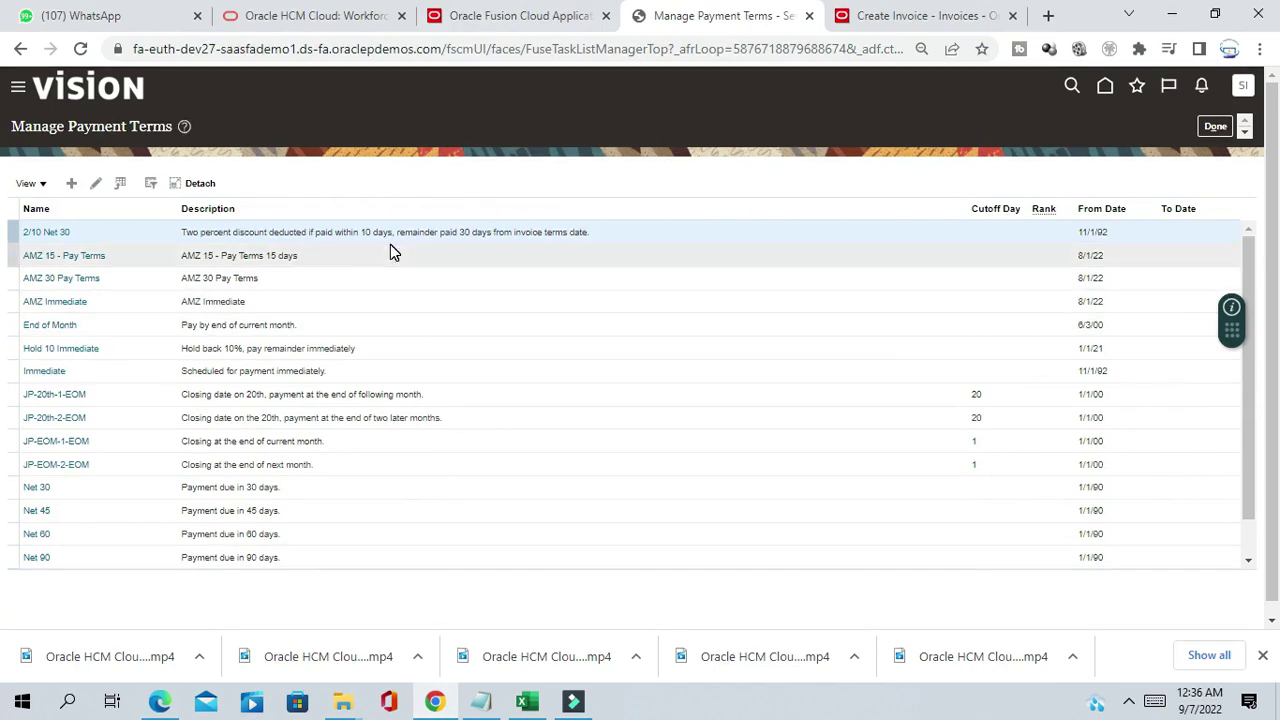
- Return to the Create Invoice page, cancel the open invoice and start a new one from the Invoices task list
{"action": "left_click", "coordinate": [940, 16]}
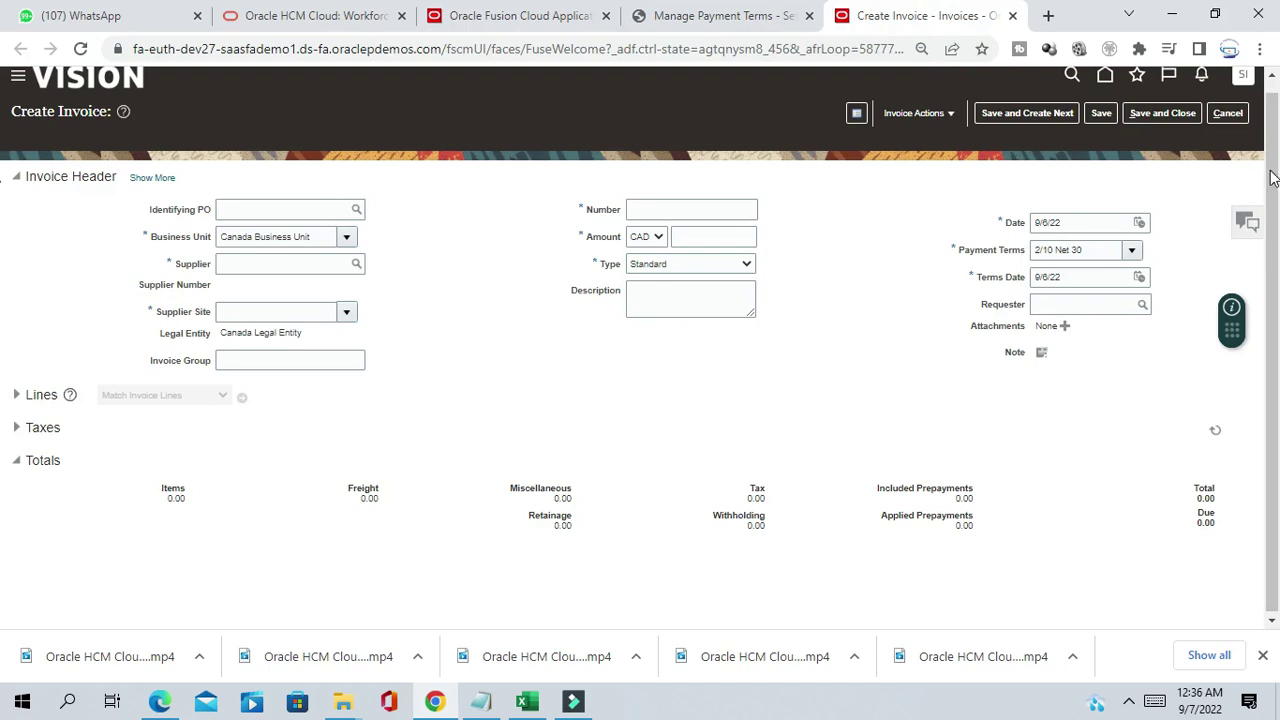
{"action": "left_click", "coordinate": [1228, 113]}
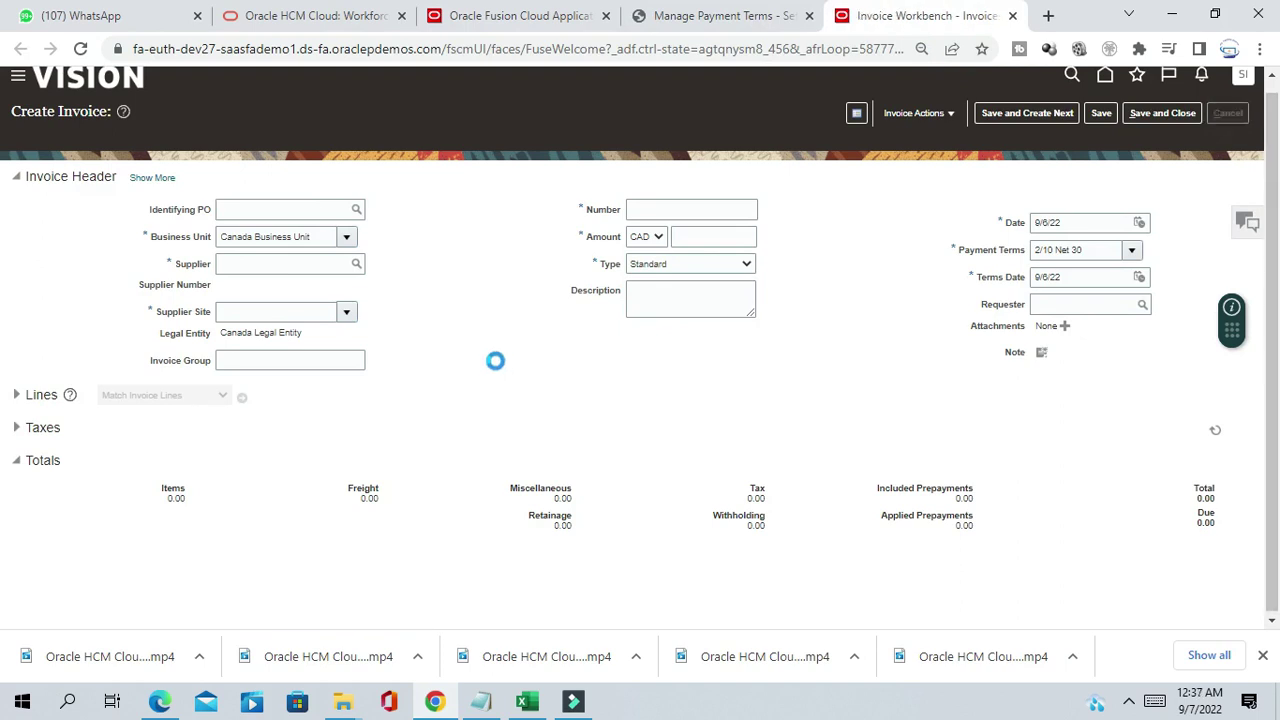
{"action": "left_click", "coordinate": [1240, 222]}
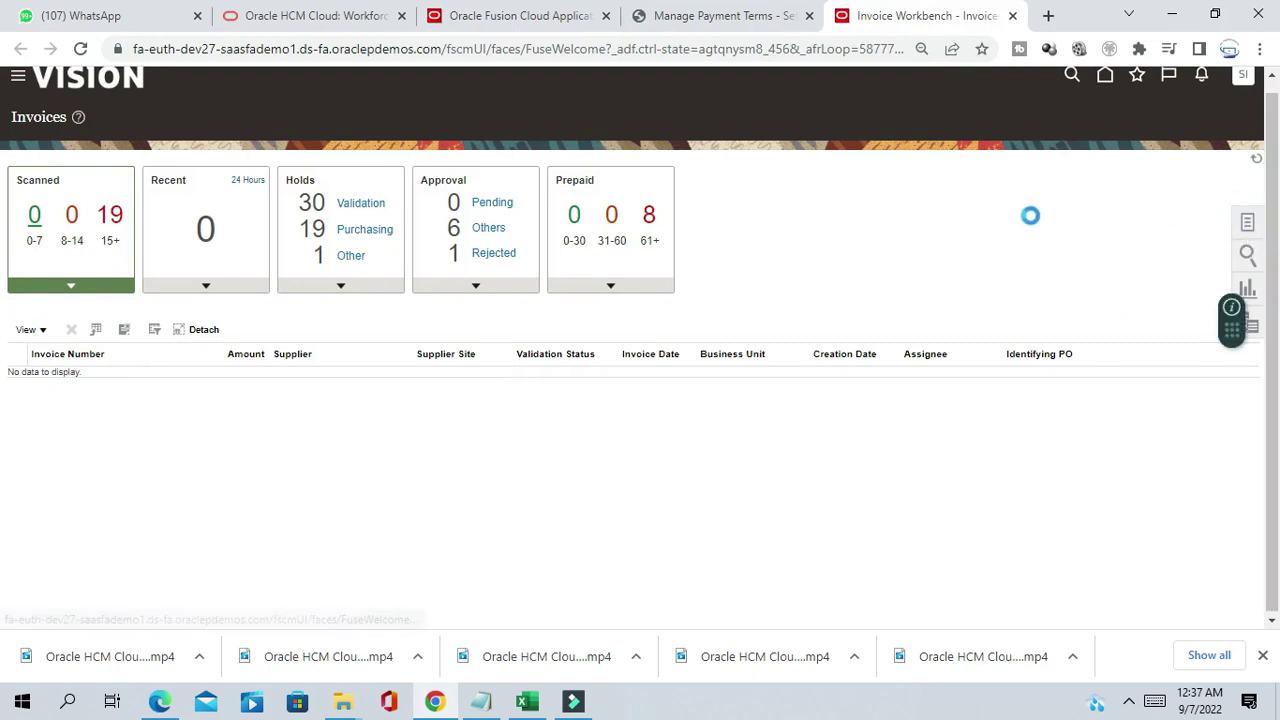
{"action": "left_click", "coordinate": [1110, 127]}
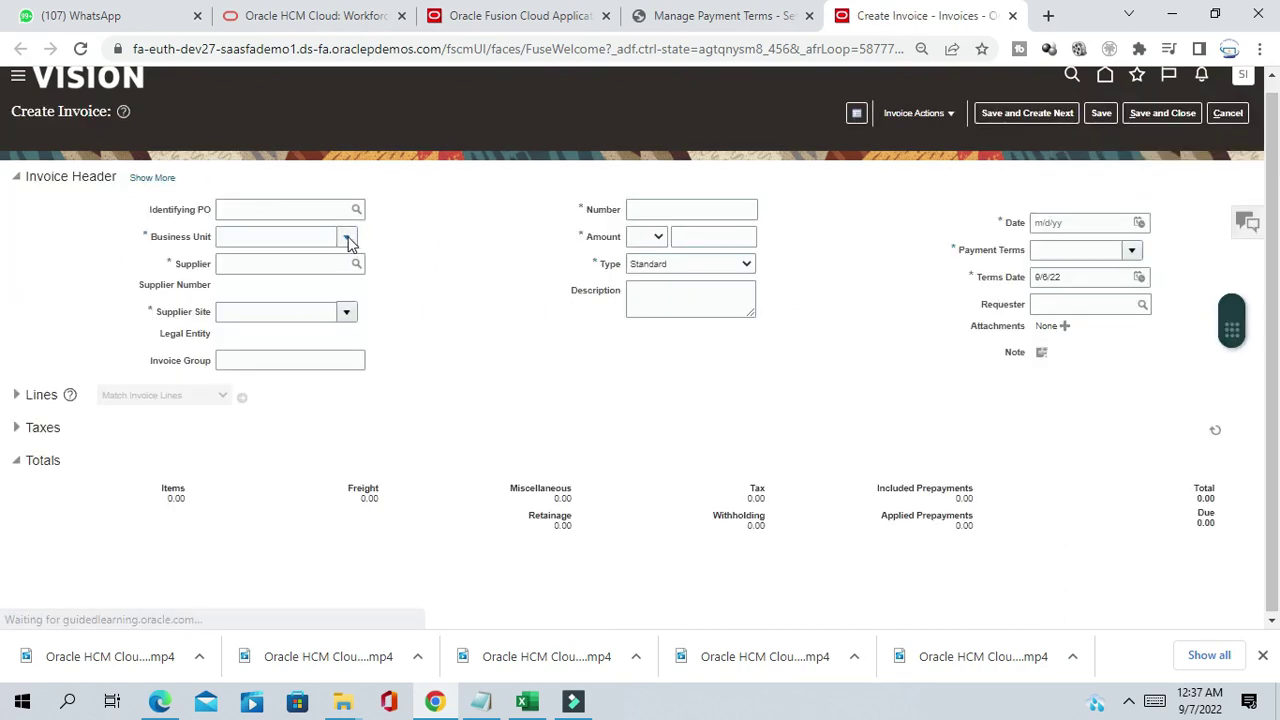
- Set the new invoice's business unit to Canada Business Unit and check which payment terms are available
{"action": "left_click", "coordinate": [347, 237]}
{"action": "left_click", "coordinate": [266, 286]}
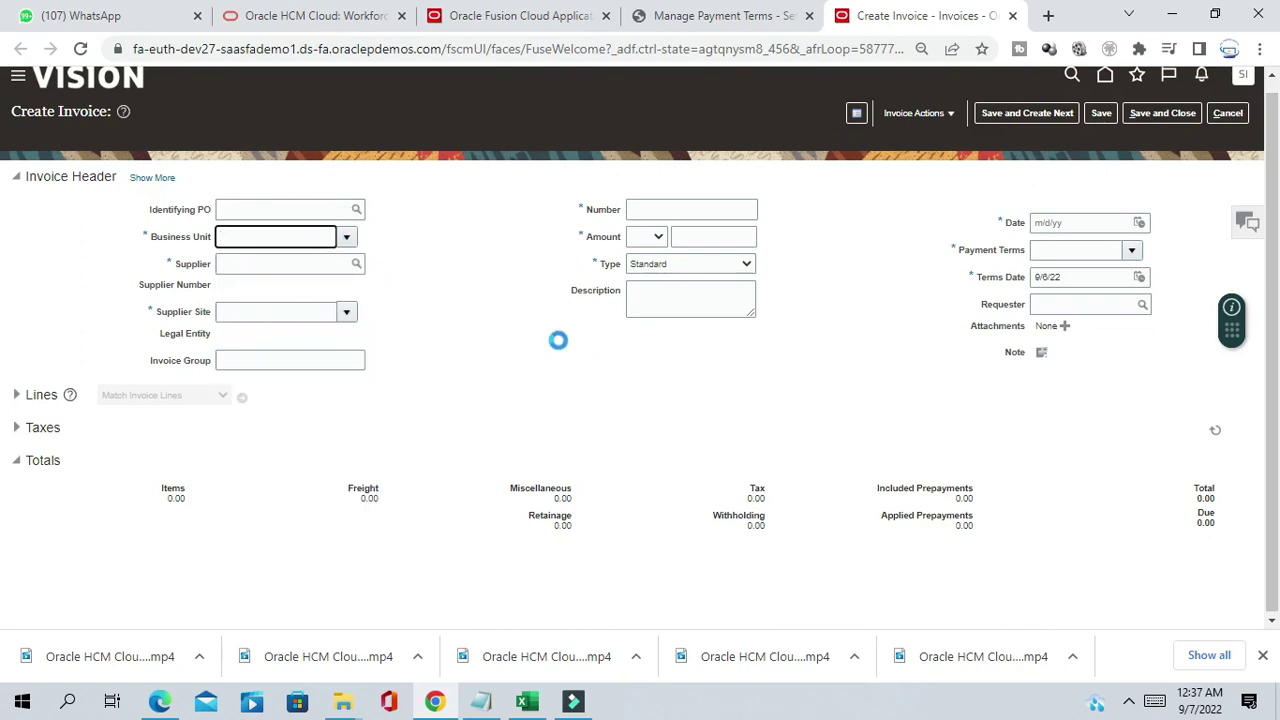
{"action": "left_click", "coordinate": [1131, 250]}
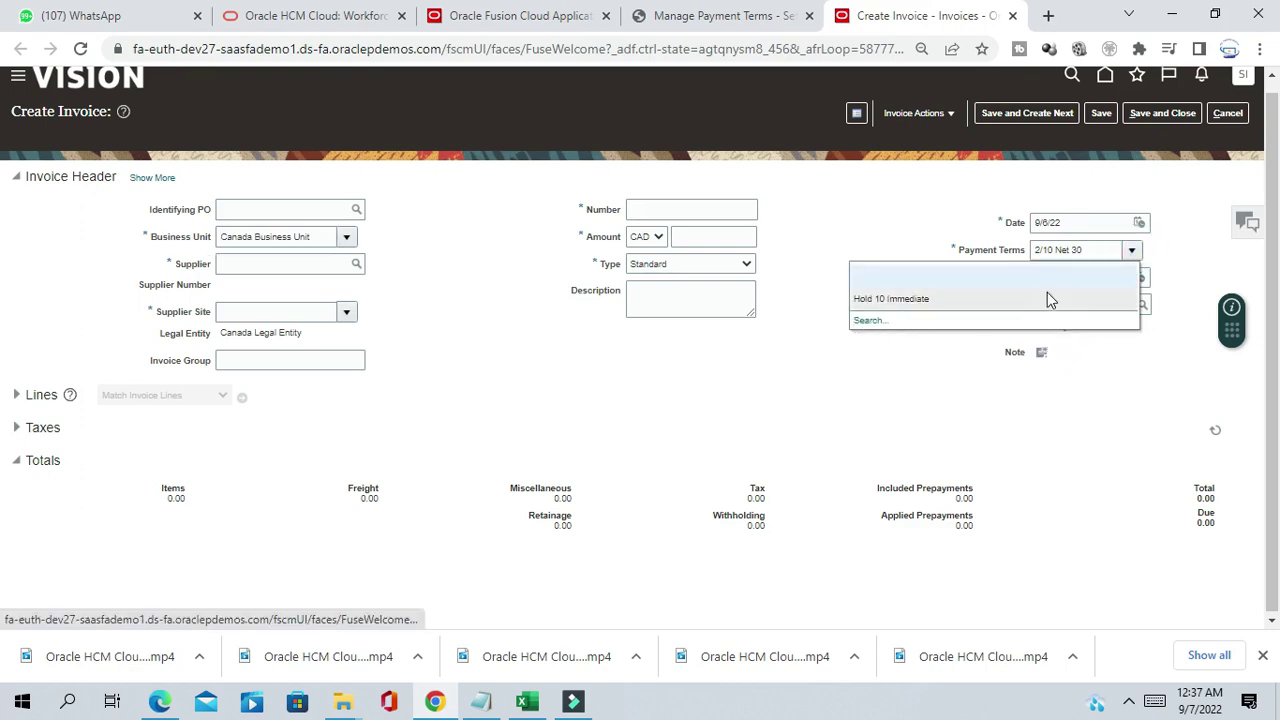
{"action": "left_click", "coordinate": [886, 372]}
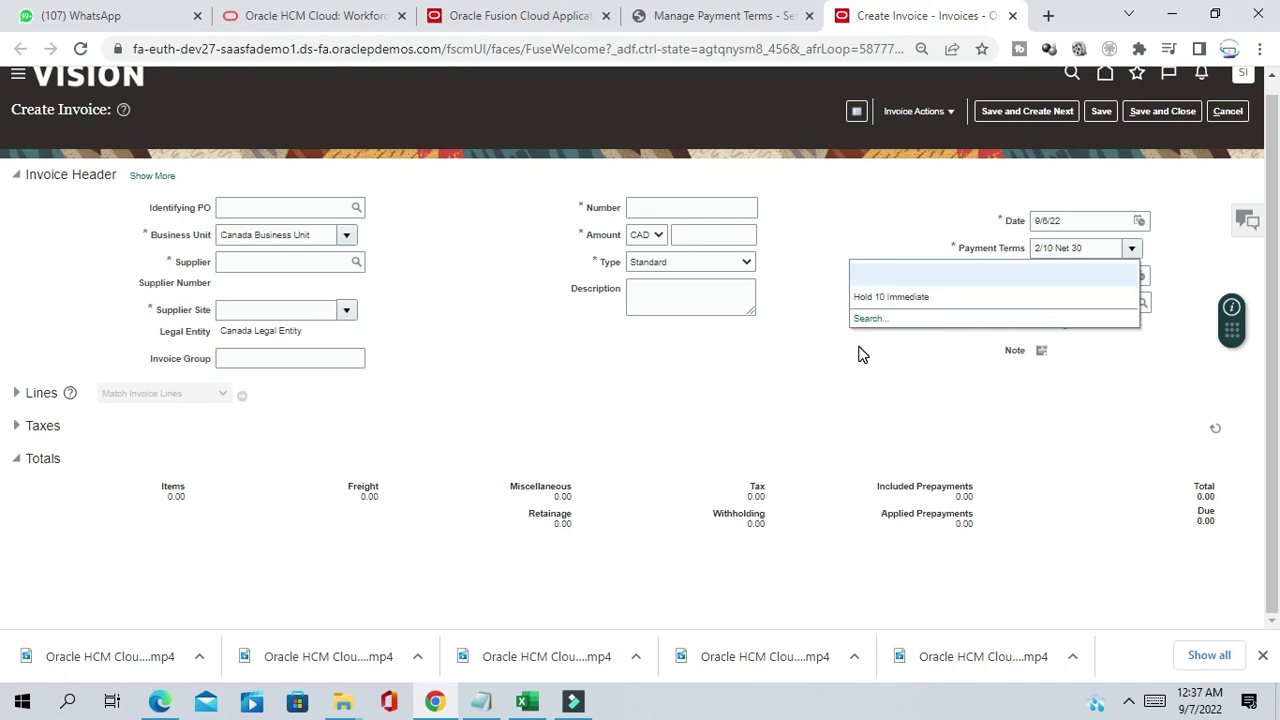
- In Manage Payment Terms, add set code CABUSET to the set assignments of Net 30, and save and close it
{"action": "left_click", "coordinate": [734, 20]}
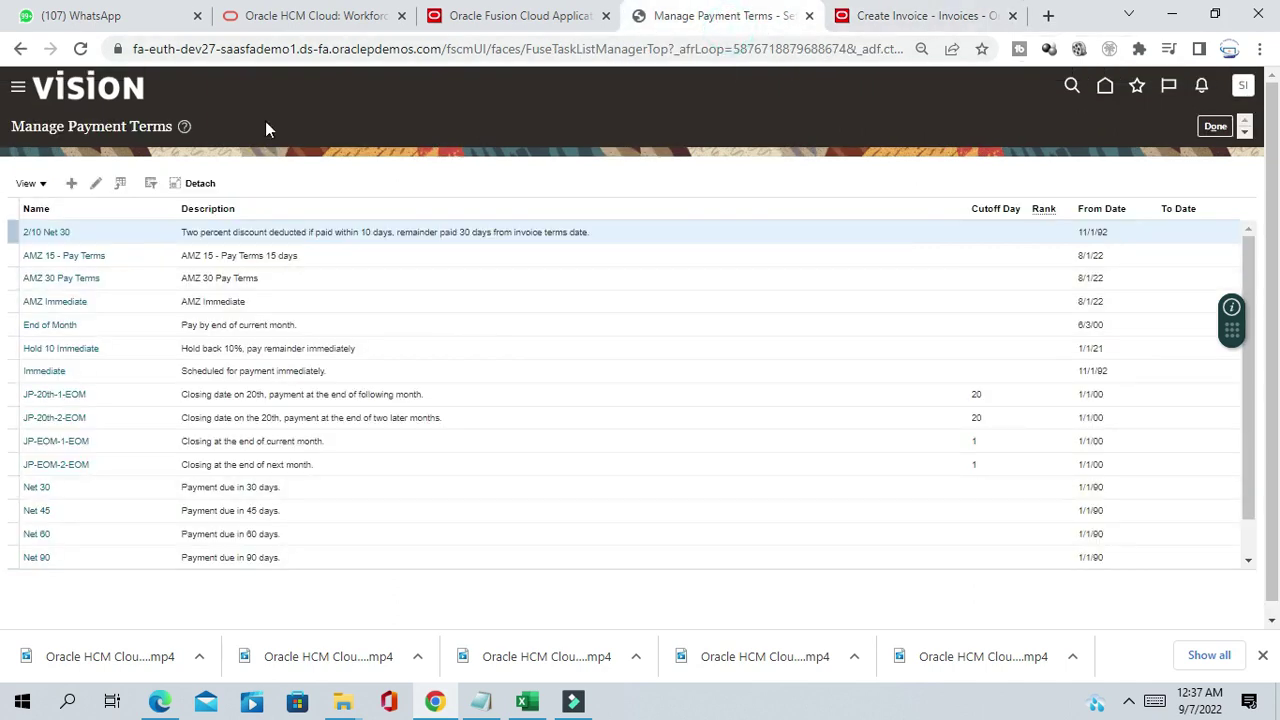
{"action": "left_click", "coordinate": [38, 488]}
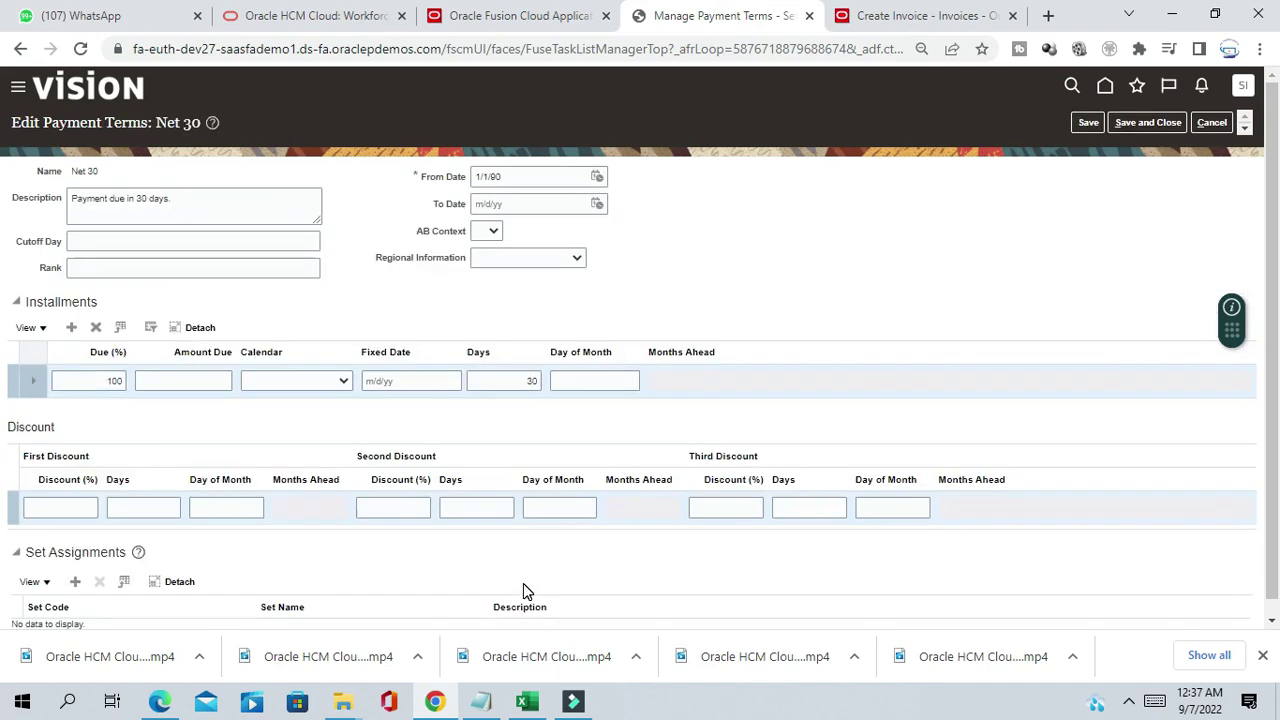
{"action": "scroll", "coordinate": [952, 403], "scroll_direction": "down", "scroll_amount": 1}
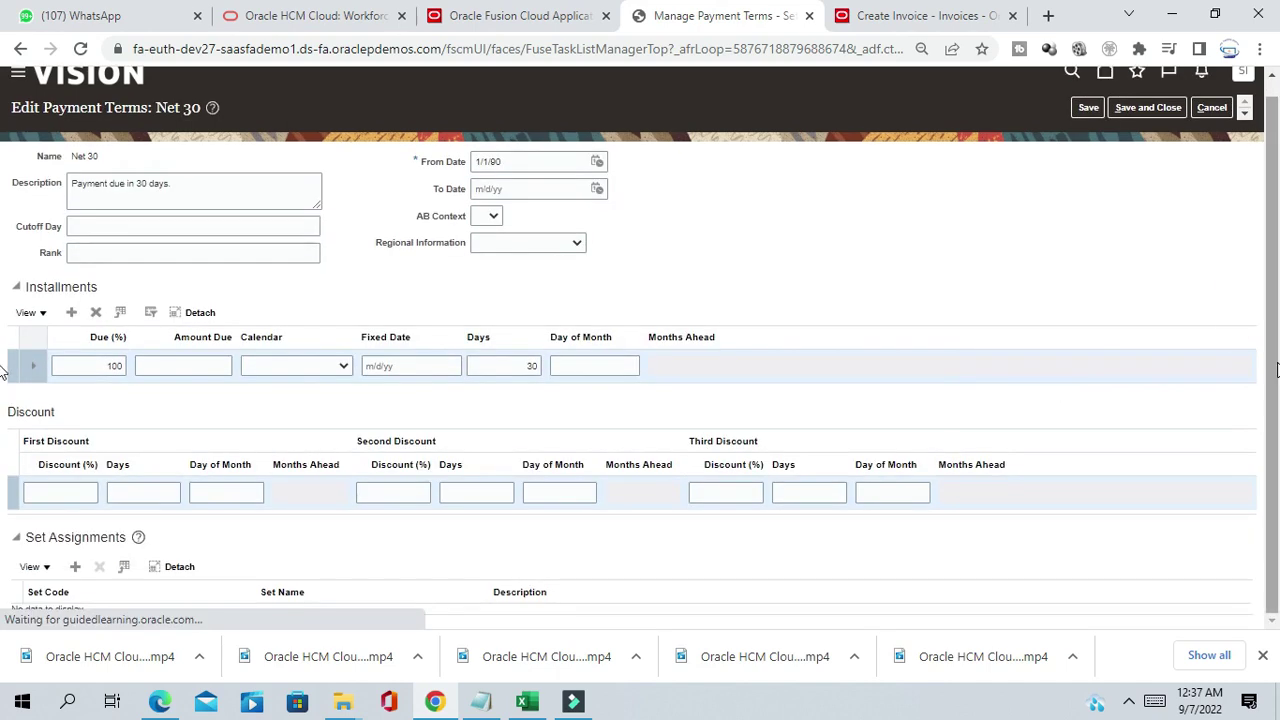
{"action": "left_click", "coordinate": [75, 566]}
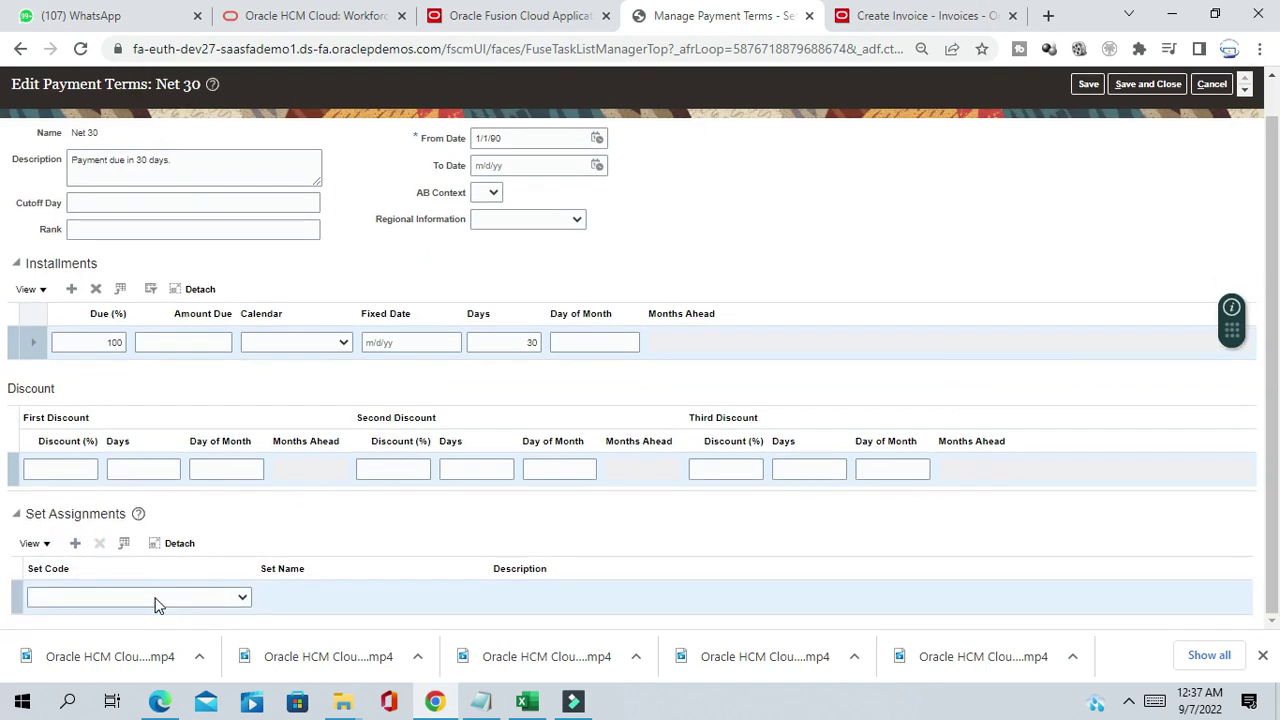
{"action": "left_click", "coordinate": [153, 597]}
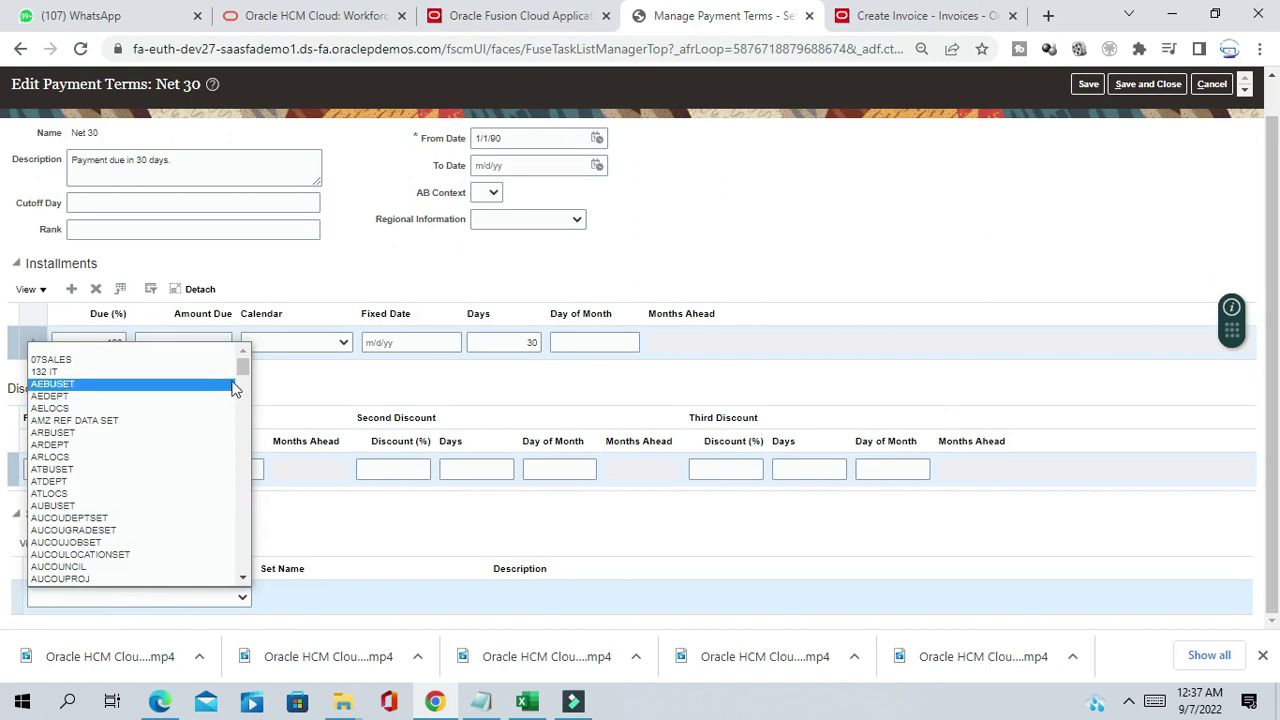
{"action": "left_click_drag", "start_coordinate": [242, 367], "coordinate": [241, 395]}
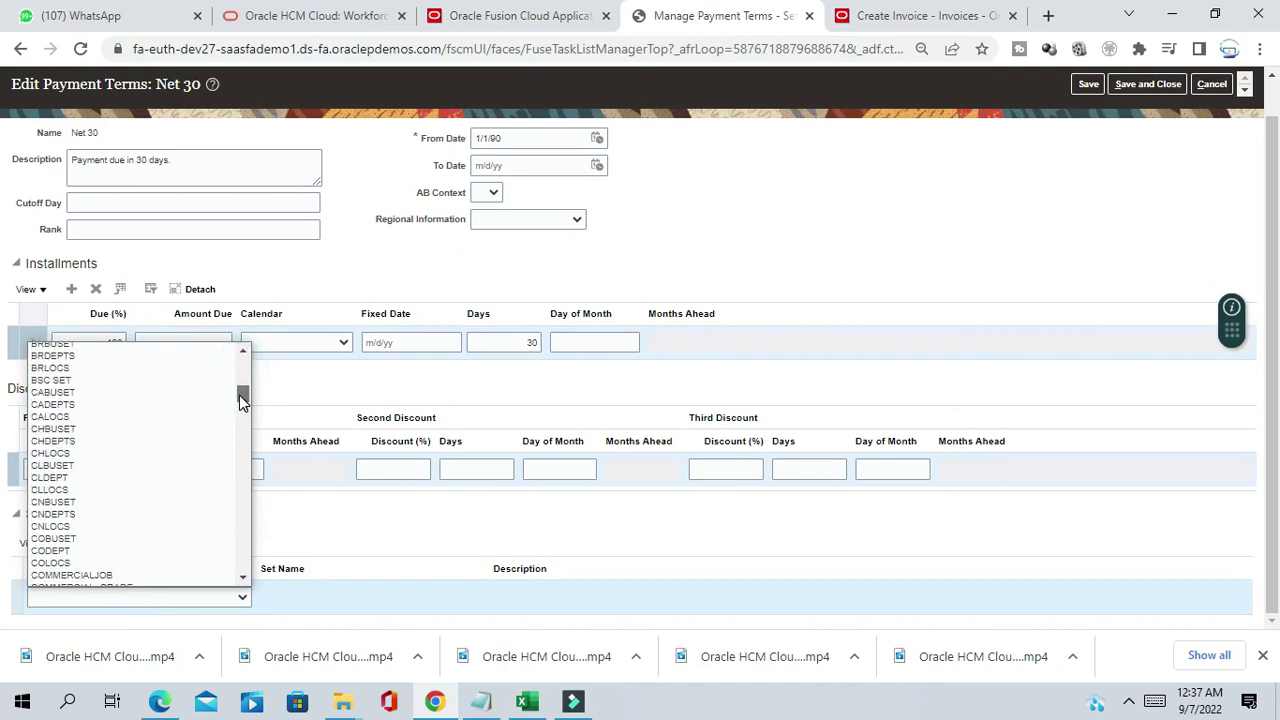
{"action": "left_click", "coordinate": [50, 392]}
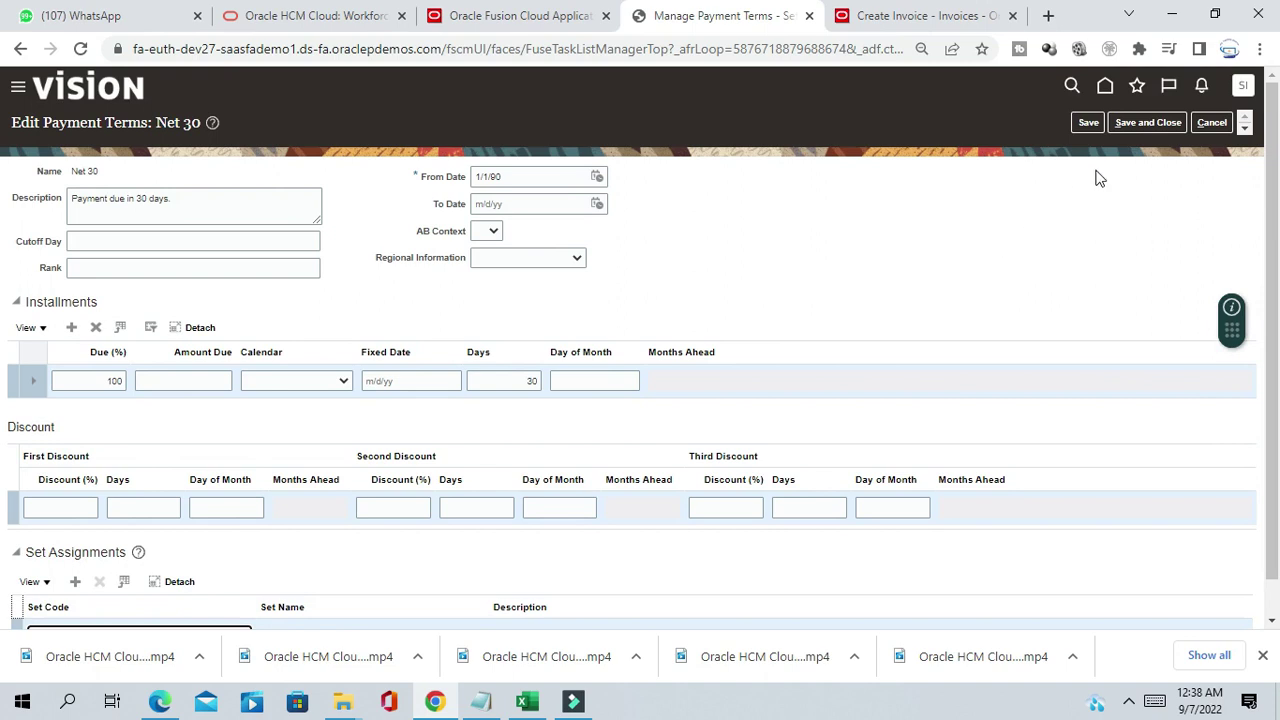
{"action": "left_click", "coordinate": [1148, 122]}
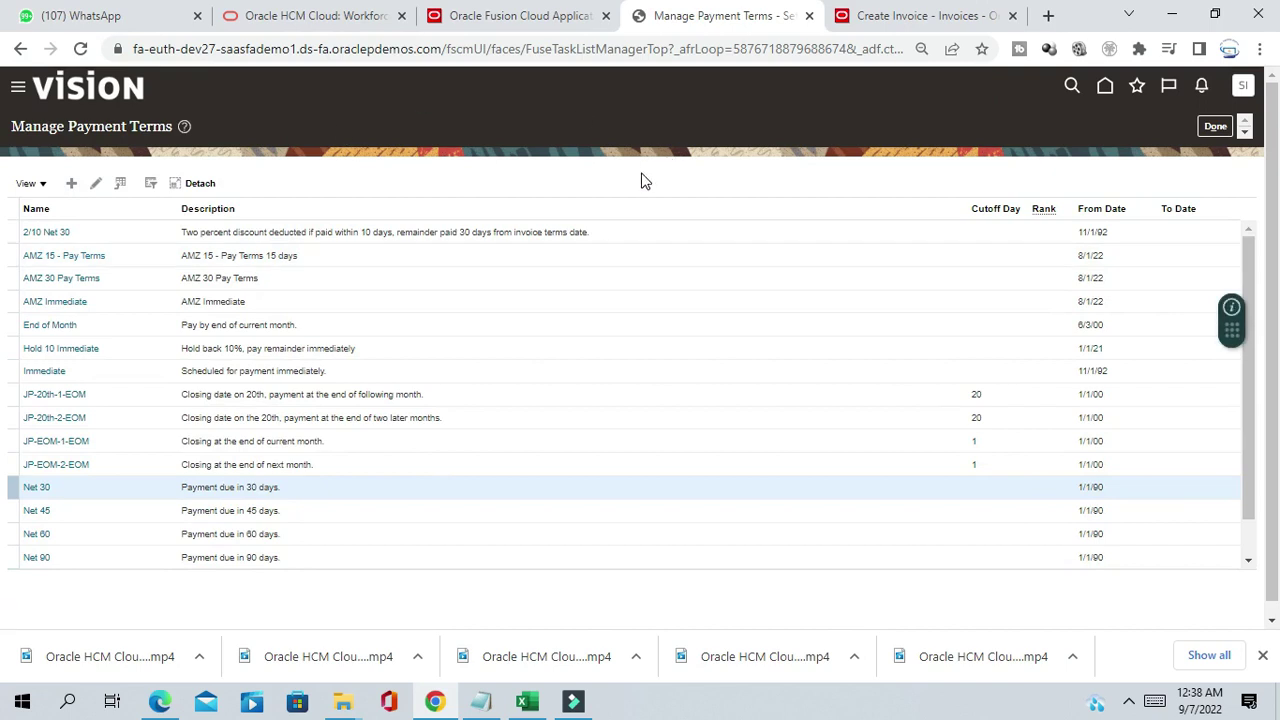
- Finish the Manage Payment Terms task and check which payment terms are available on the open Canada Business Unit invoice
{"action": "left_click", "coordinate": [1215, 126]}
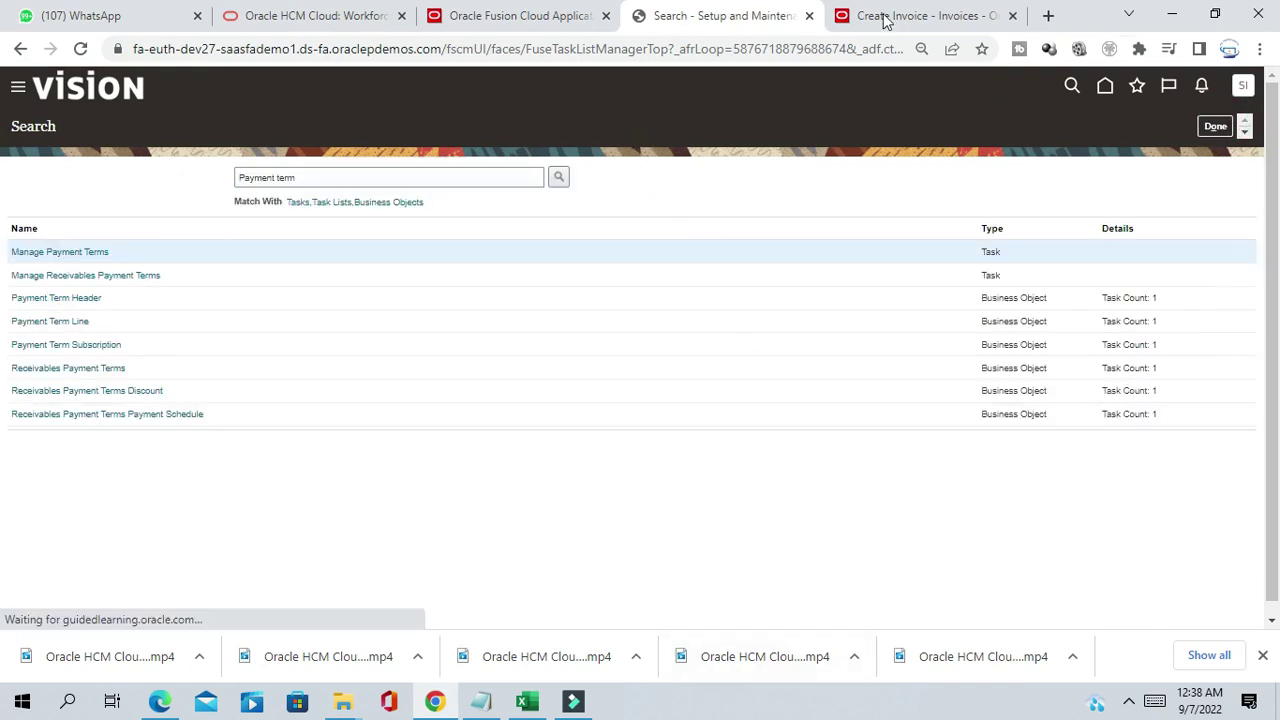
{"action": "left_click", "coordinate": [925, 15]}
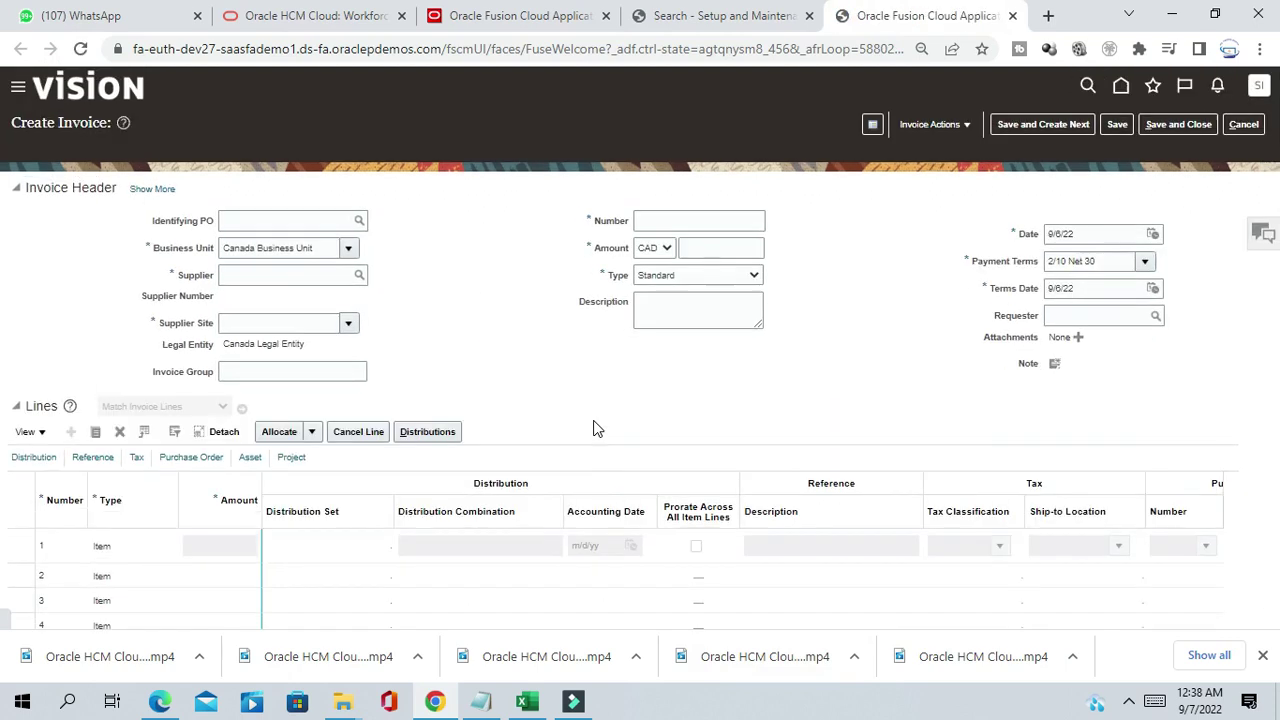
{"action": "left_click", "coordinate": [1131, 264]}
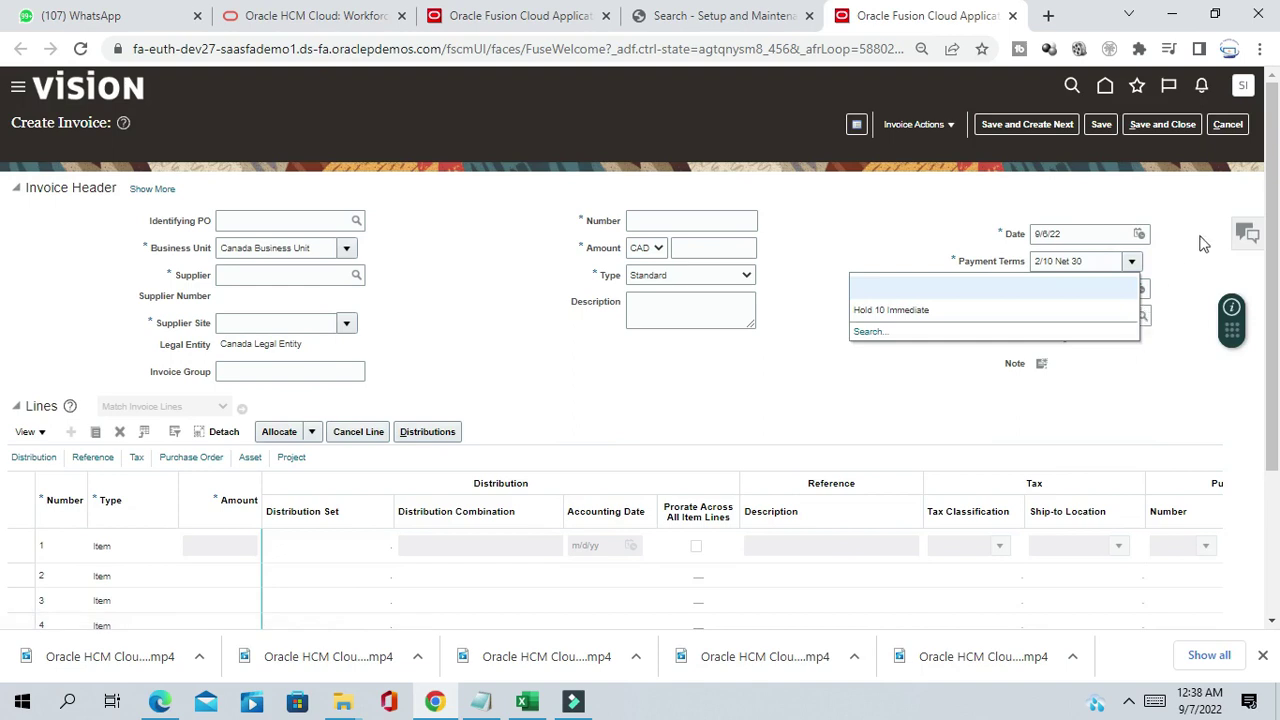
- Cancel the open invoice and start a new one with Canada Business Unit as its business unit
{"action": "left_click", "coordinate": [1228, 124]}
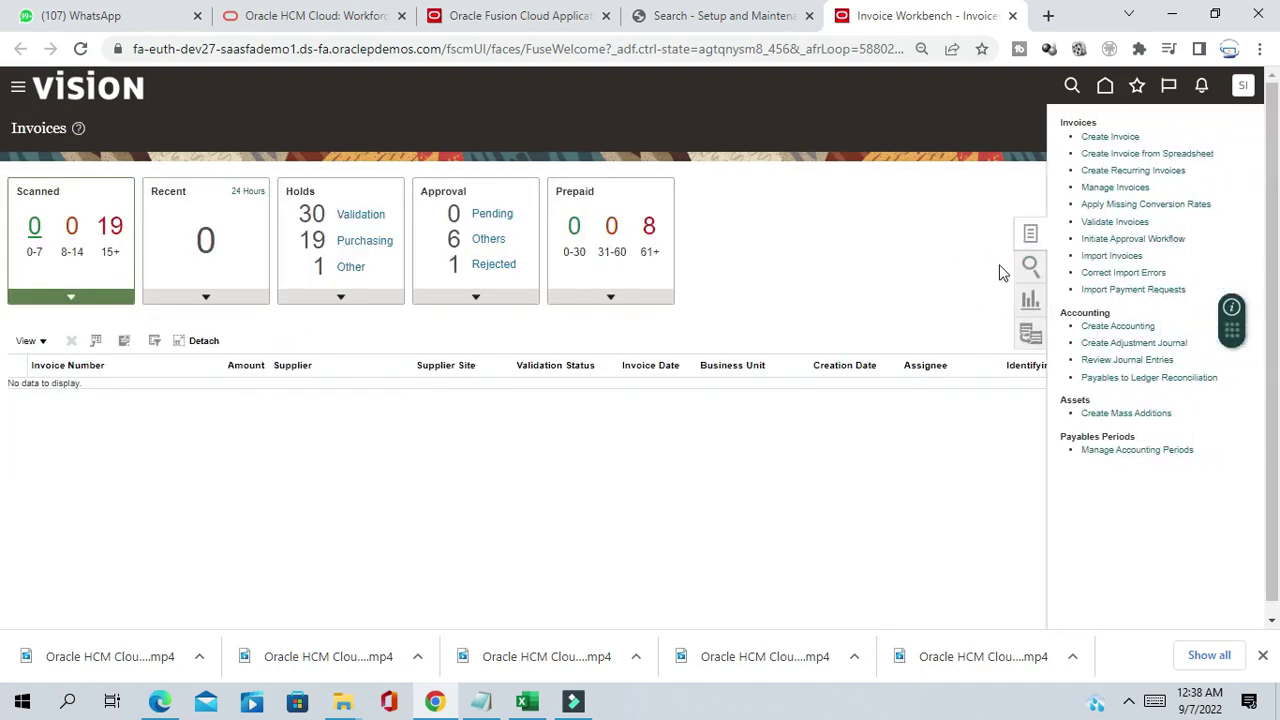
{"action": "left_click", "coordinate": [1104, 137]}
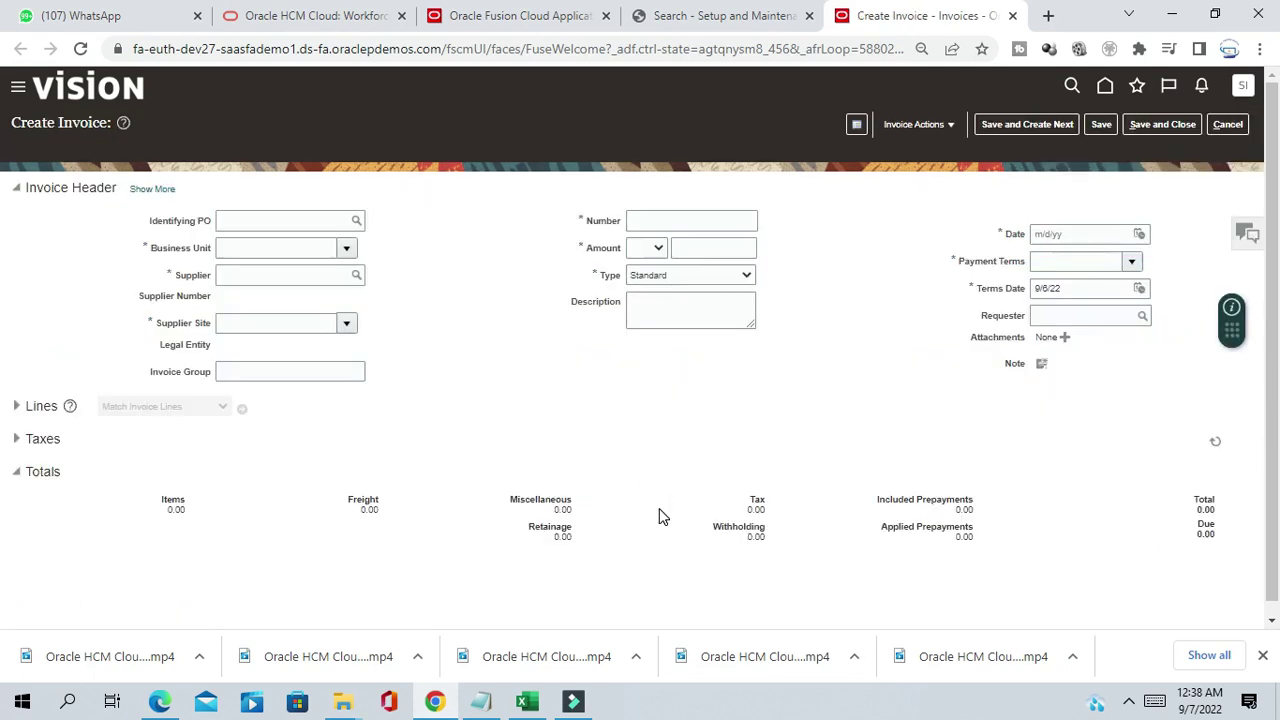
{"action": "left_click", "coordinate": [345, 249]}
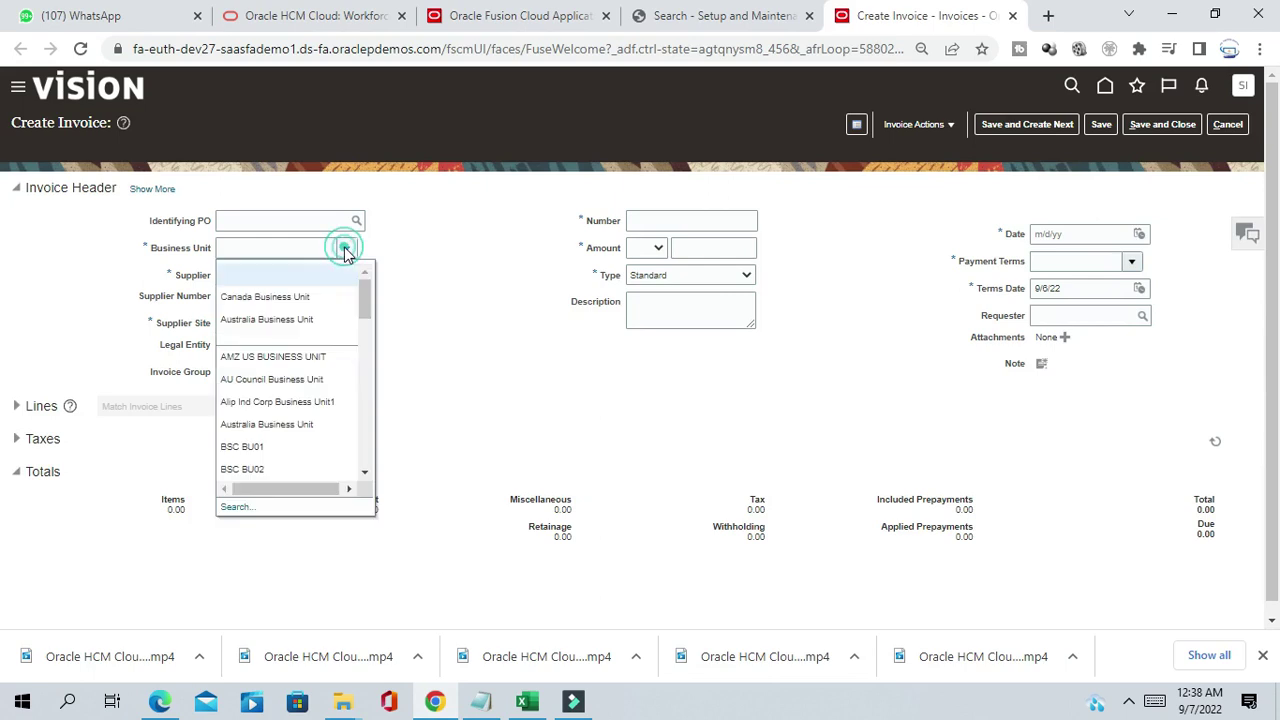
{"action": "left_click", "coordinate": [265, 296]}
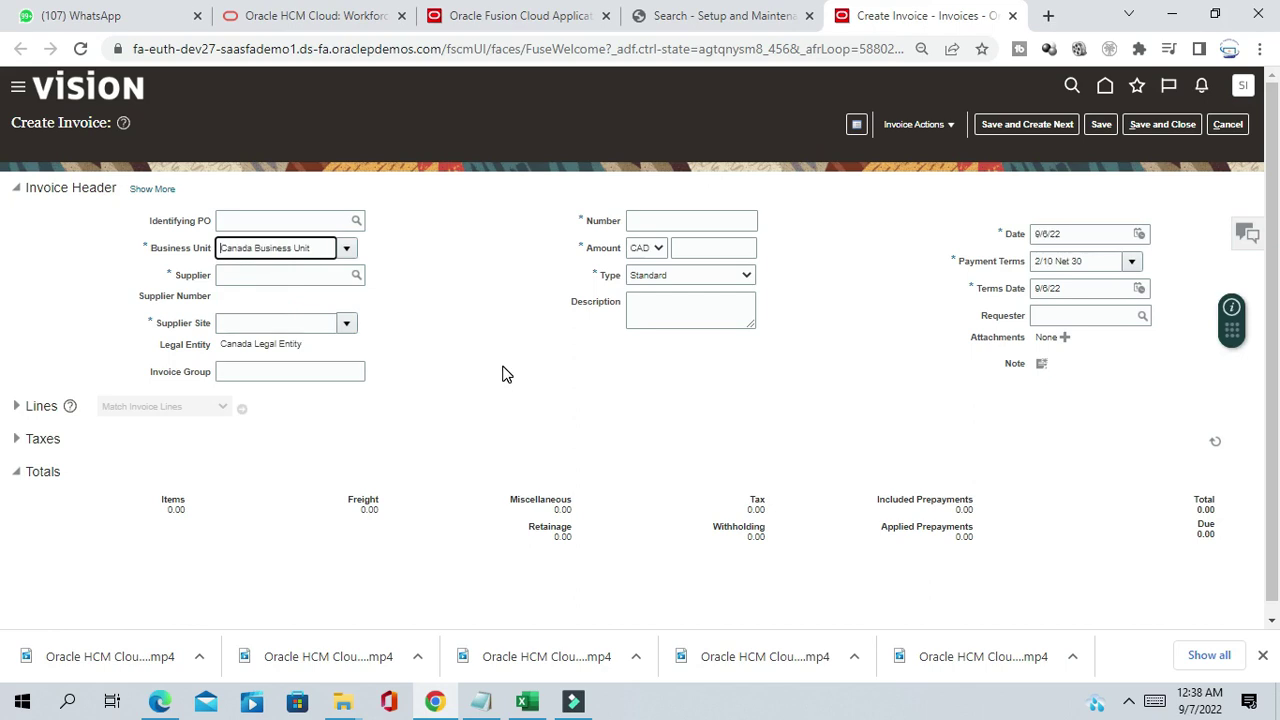
- Check the payment terms offered for the new Canada invoice and set them to Net 30
{"action": "left_click", "coordinate": [1131, 261]}
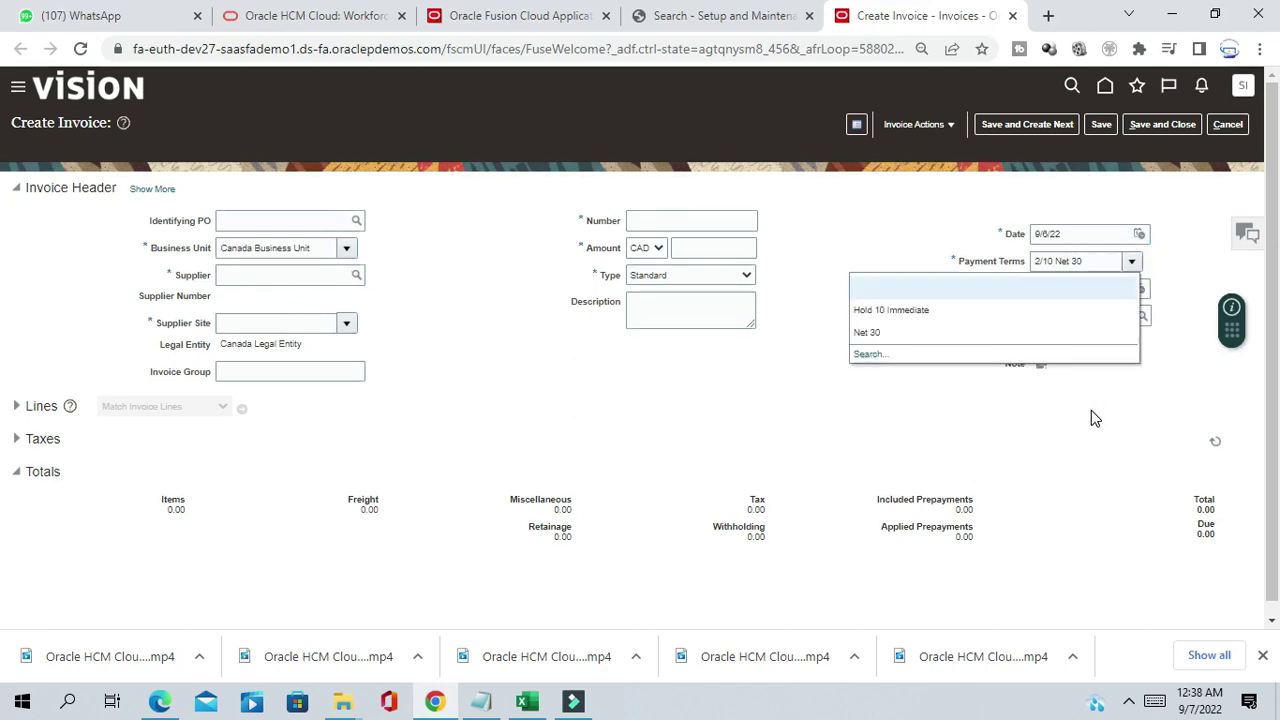
{"action": "left_click", "coordinate": [866, 332]}
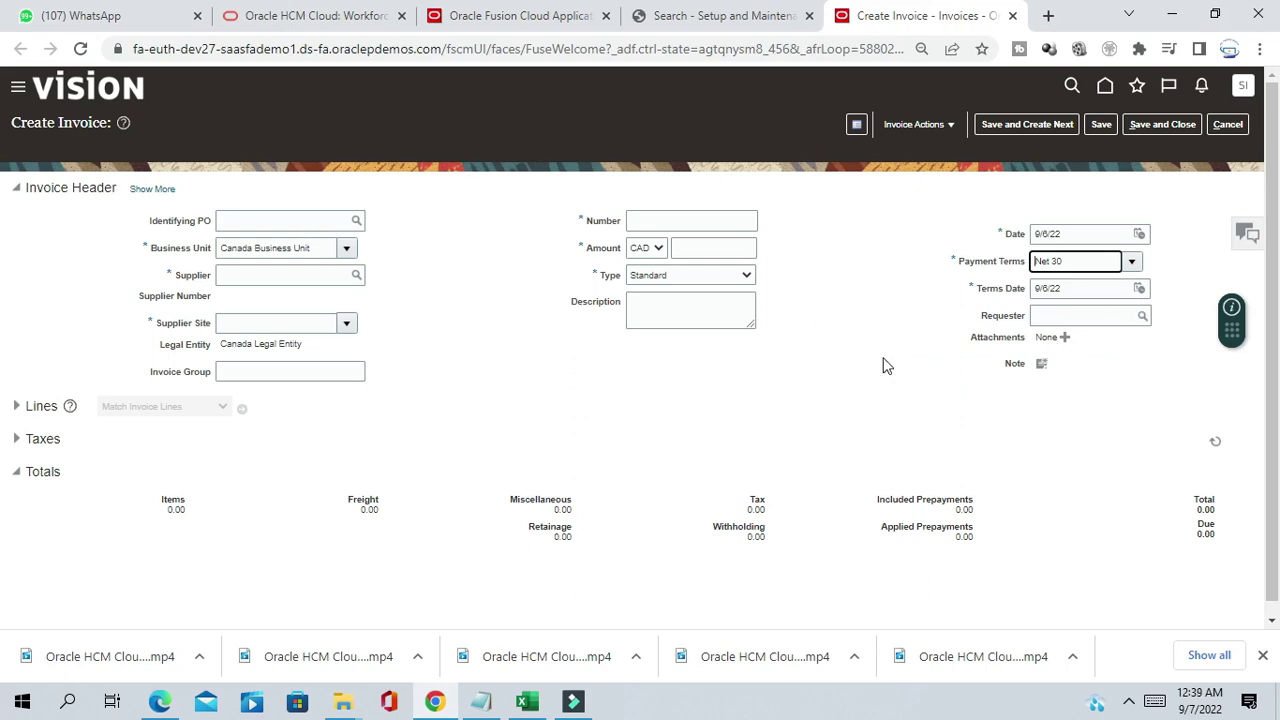
{"action": "left_click_drag", "start_coordinate": [1088, 262], "coordinate": [1043, 265]}
- Switch to the Excel workbook and review the reference data set notes on the Canada and Australia business units and the Net30 payment term
{"action": "left_click", "coordinate": [524, 704]}
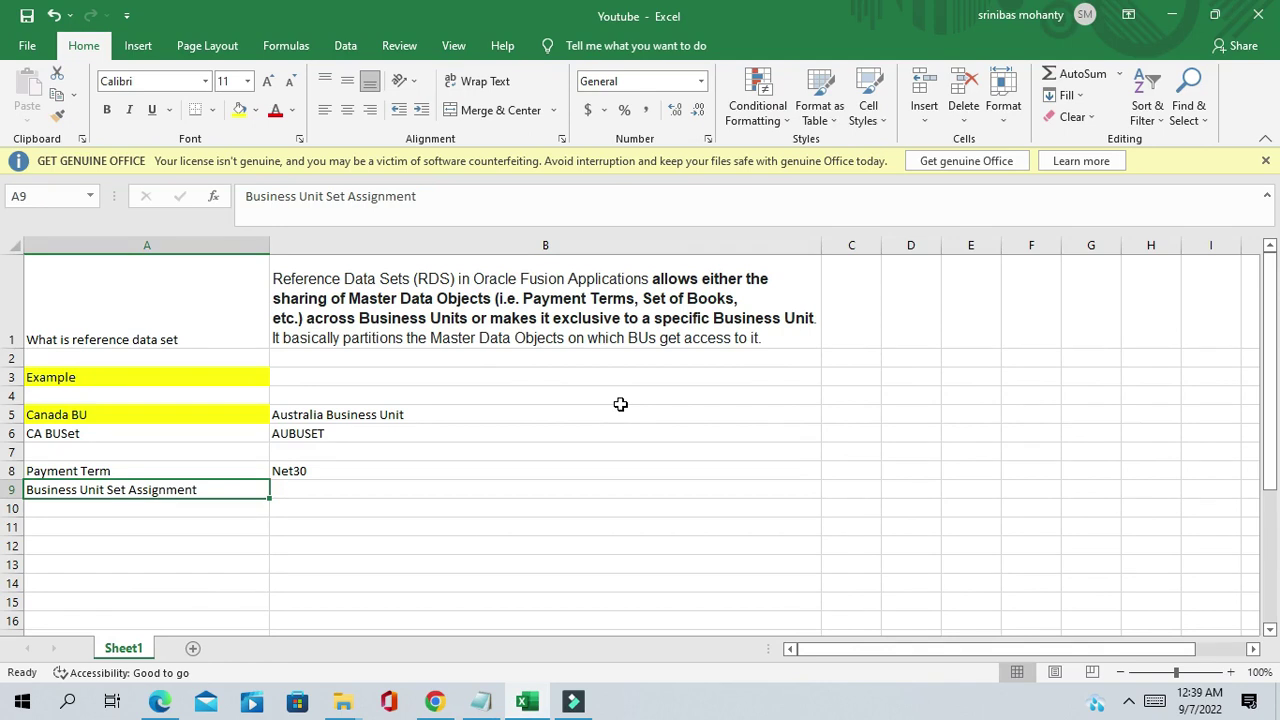
{"action": "left_click", "coordinate": [826, 385]}
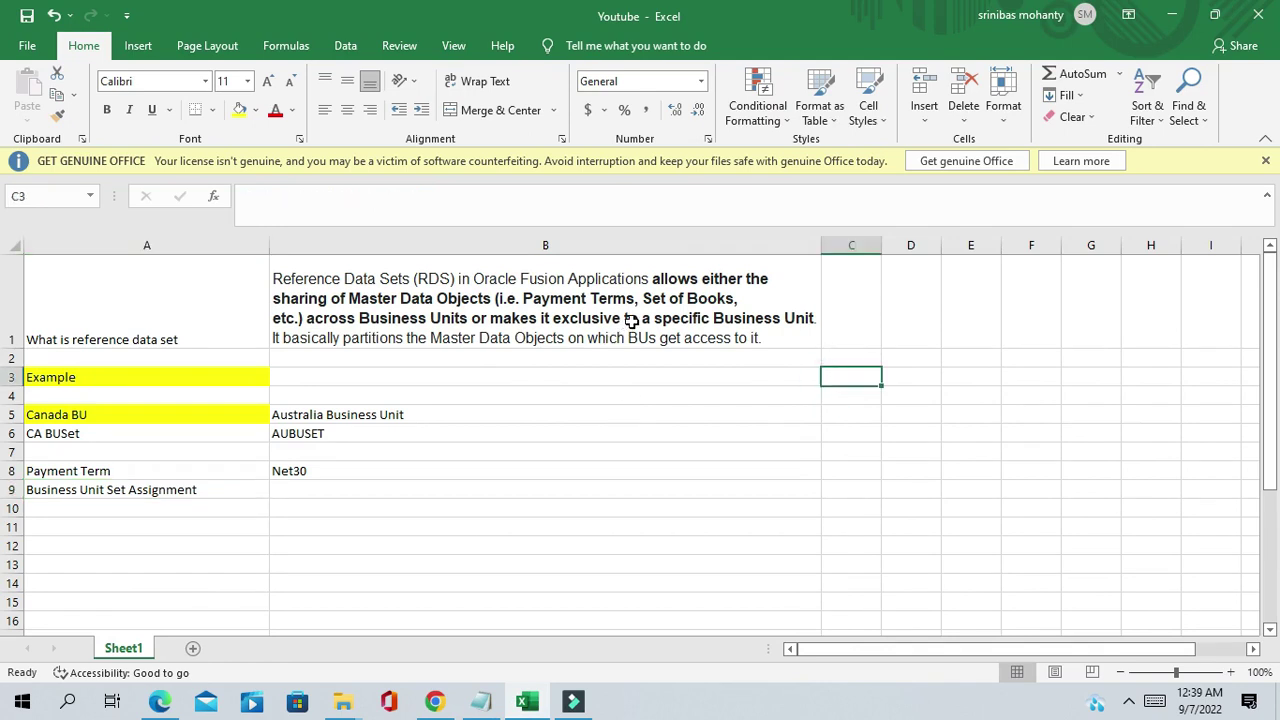
{"action": "left_click", "coordinate": [636, 404]}
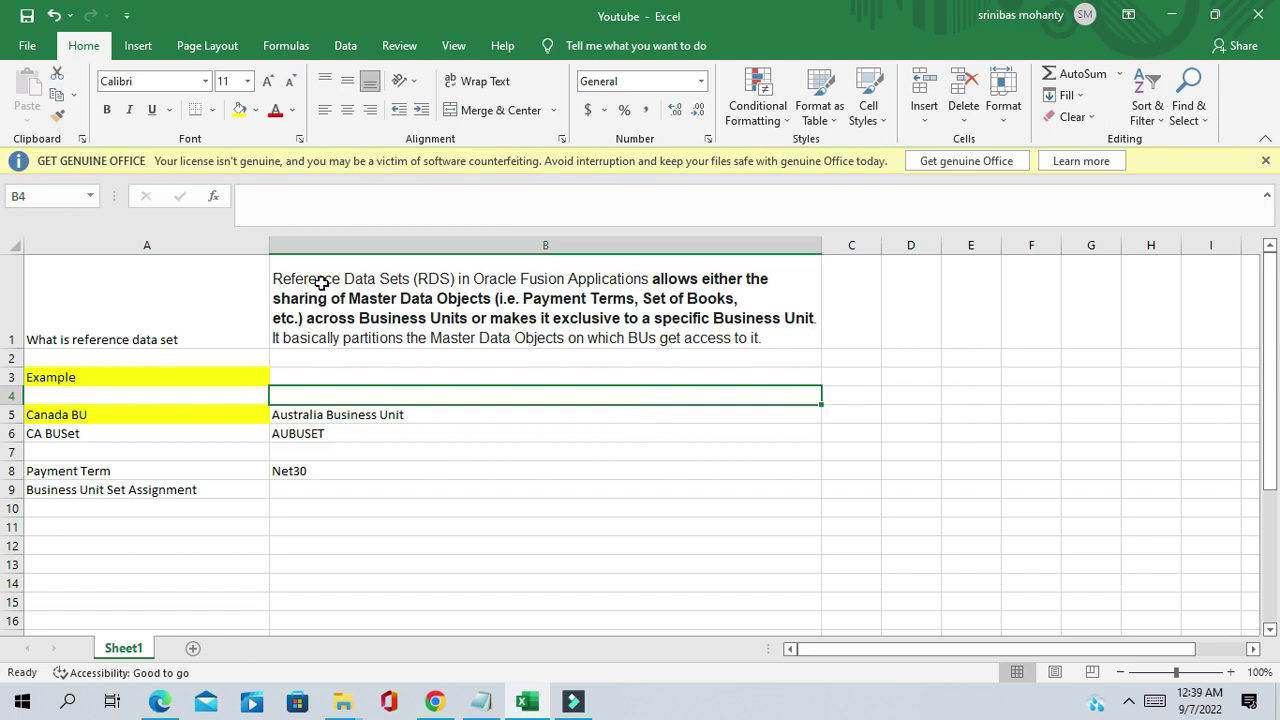
{"action": "left_click", "coordinate": [451, 505]}
{"action": "left_click", "coordinate": [350, 417]}
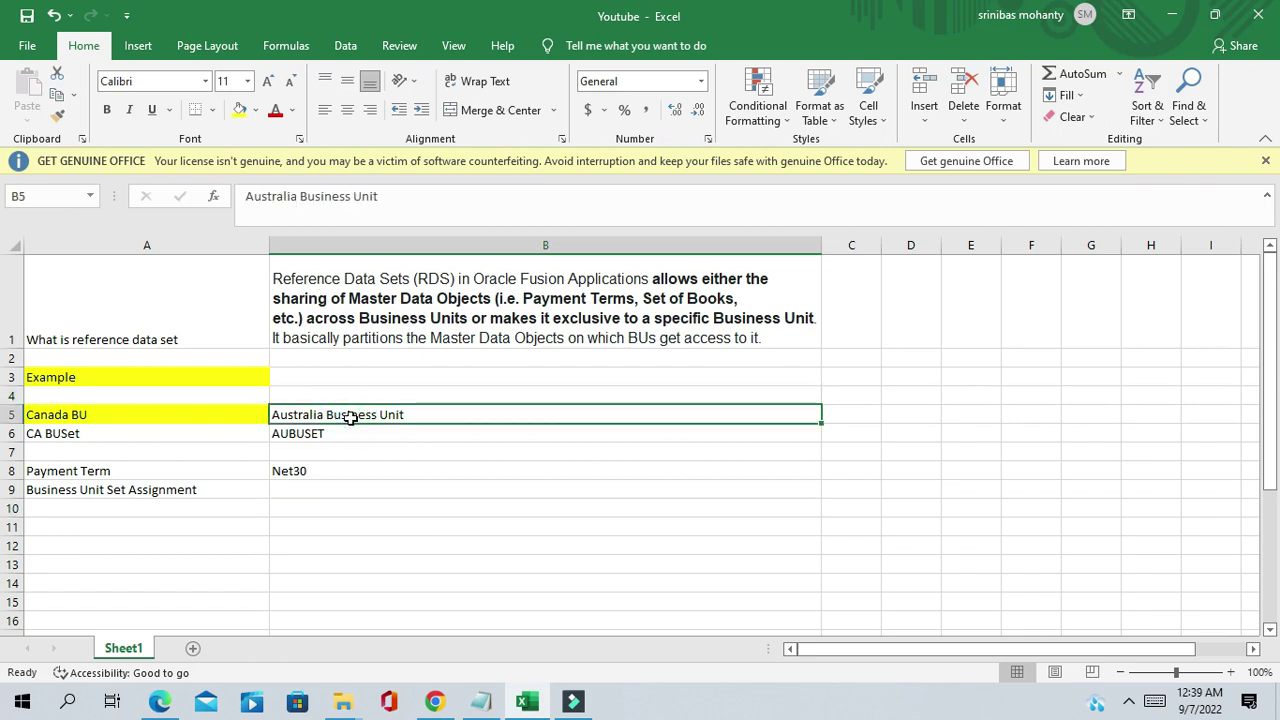
{"action": "left_click", "coordinate": [300, 472]}
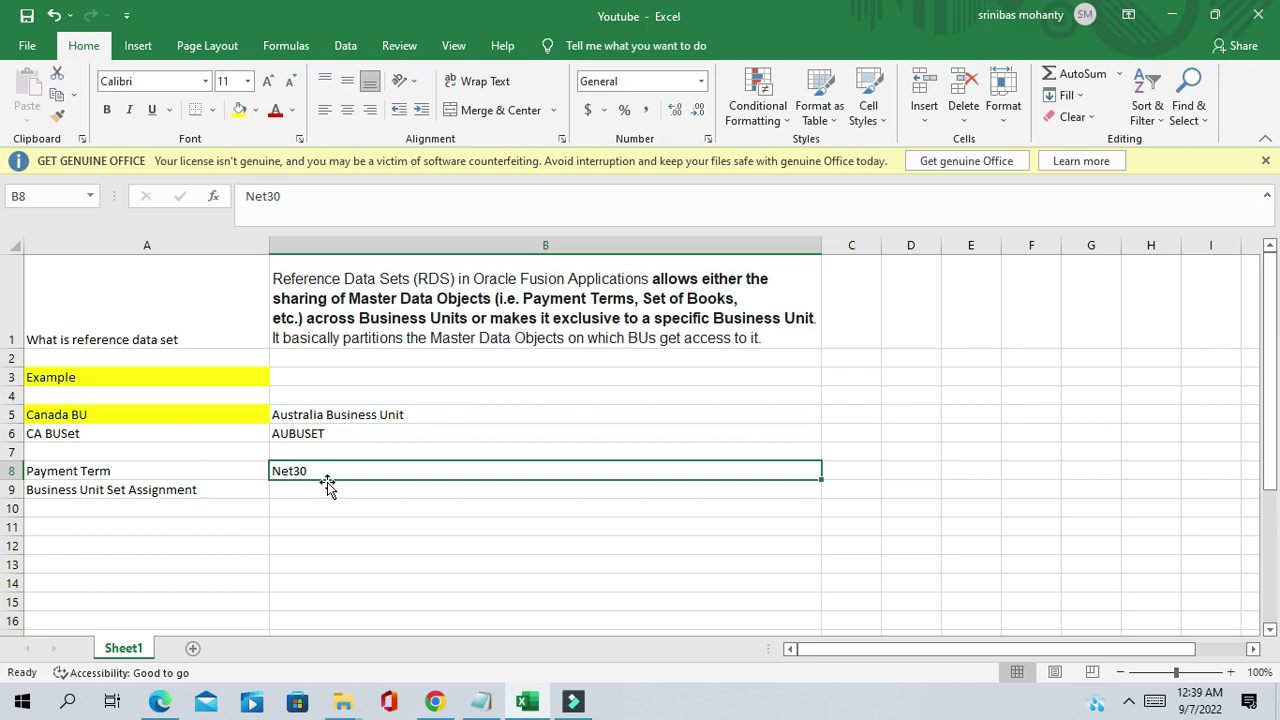
{"action": "left_click", "coordinate": [66, 420]}
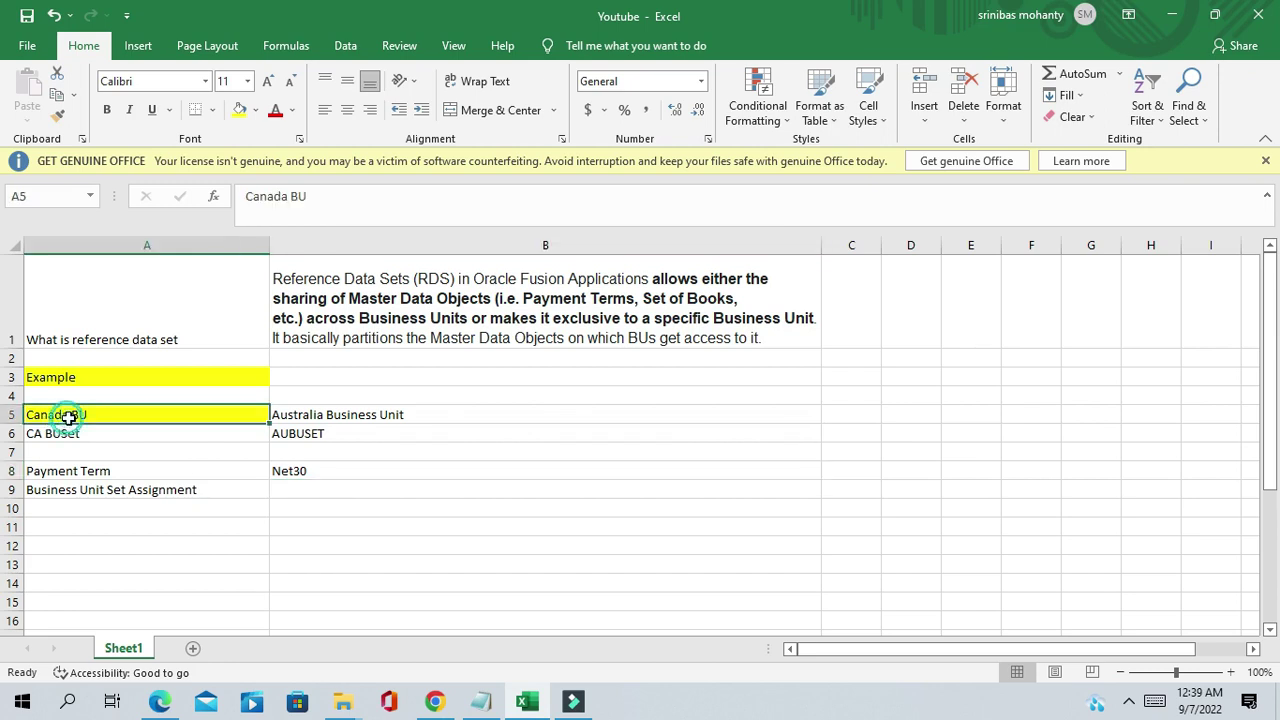
{"action": "left_click", "coordinate": [345, 414]}
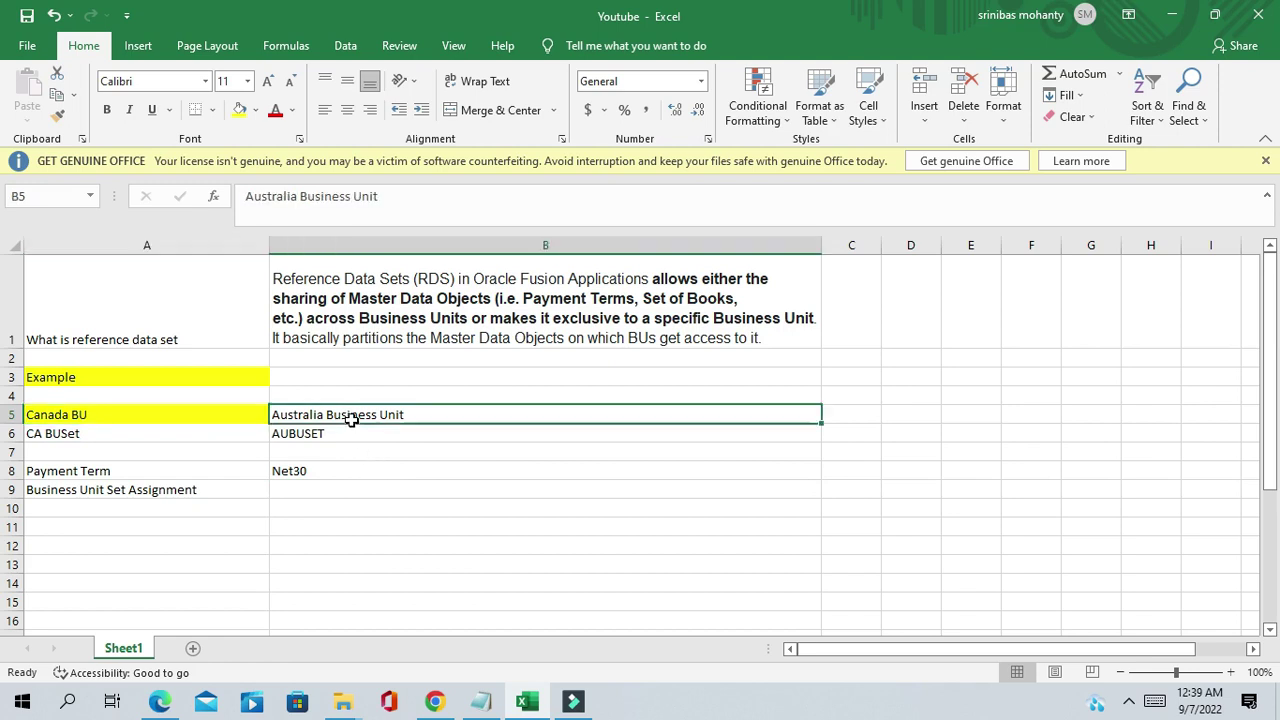
{"action": "left_click", "coordinate": [544, 503]}
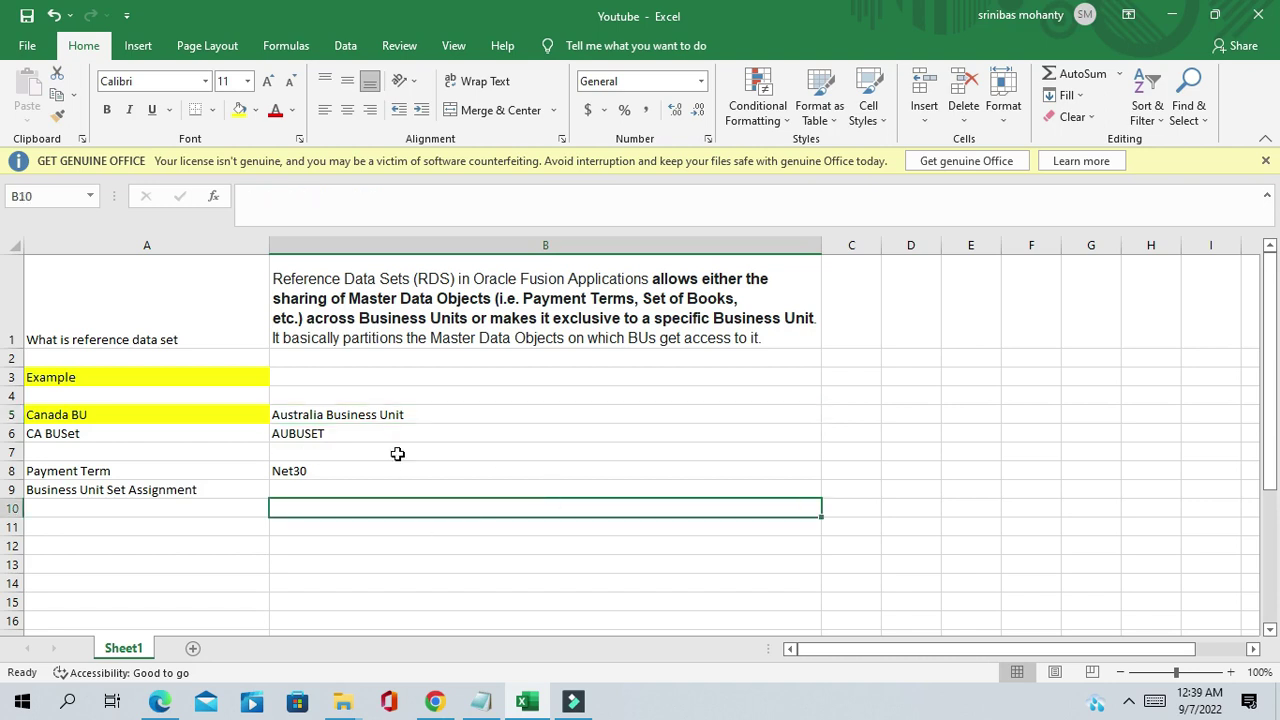
- Switch back to the Create Invoice page in Chrome and change the invoice's business unit to Australia Business Unit
{"action": "left_click", "coordinate": [435, 701]}
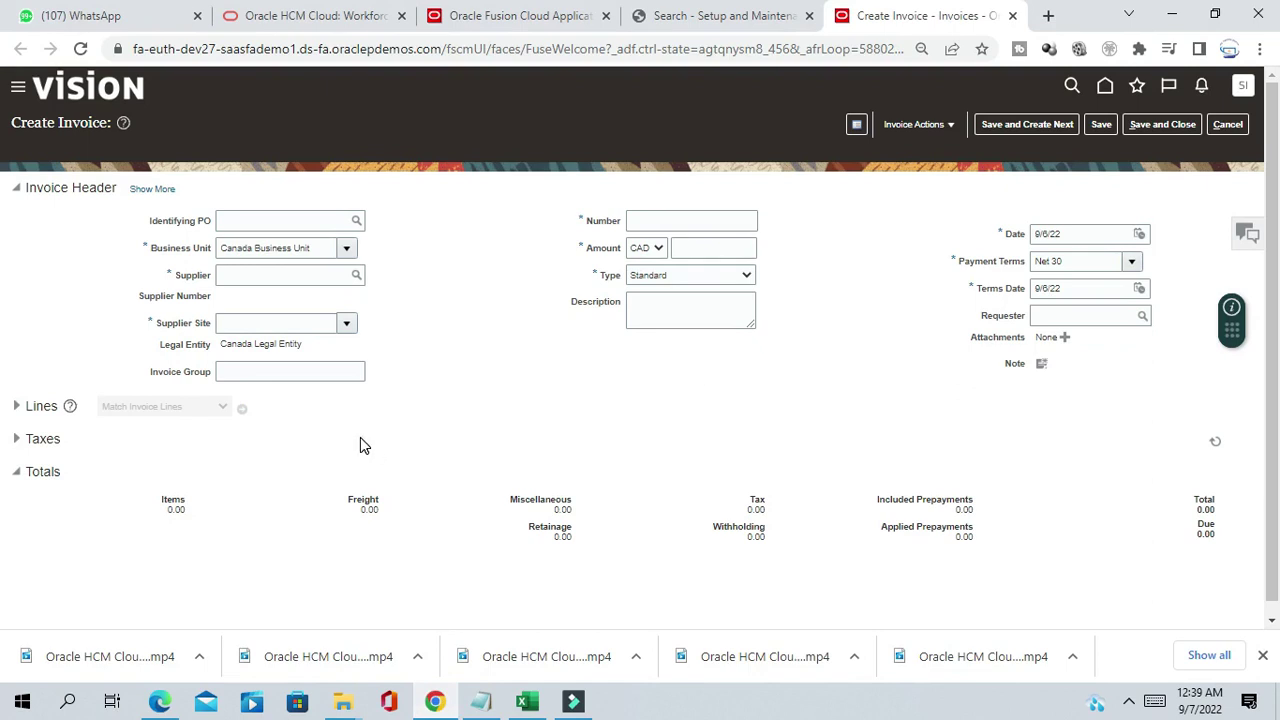
{"action": "scroll", "coordinate": [435, 367], "scroll_direction": "down", "scroll_amount": 1}
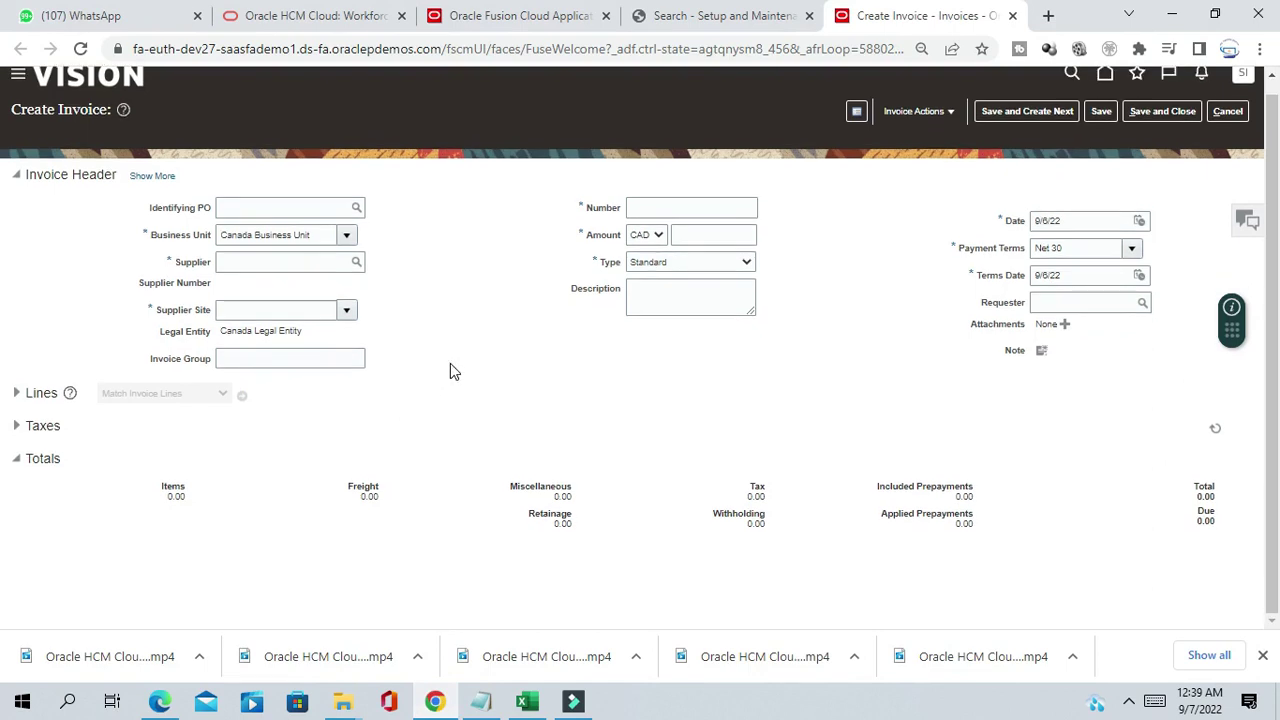
{"action": "scroll", "coordinate": [450, 363], "scroll_direction": "up", "scroll_amount": 1}
{"action": "left_click", "coordinate": [716, 25]}
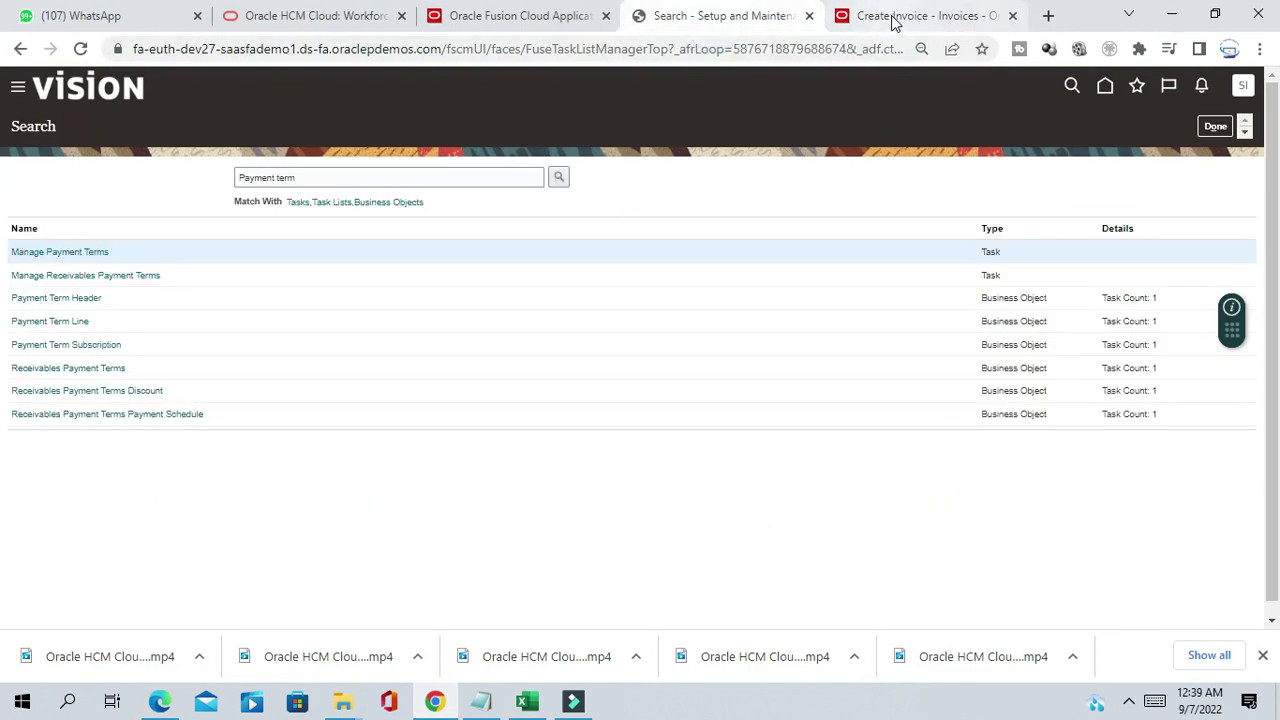
{"action": "left_click", "coordinate": [891, 18]}
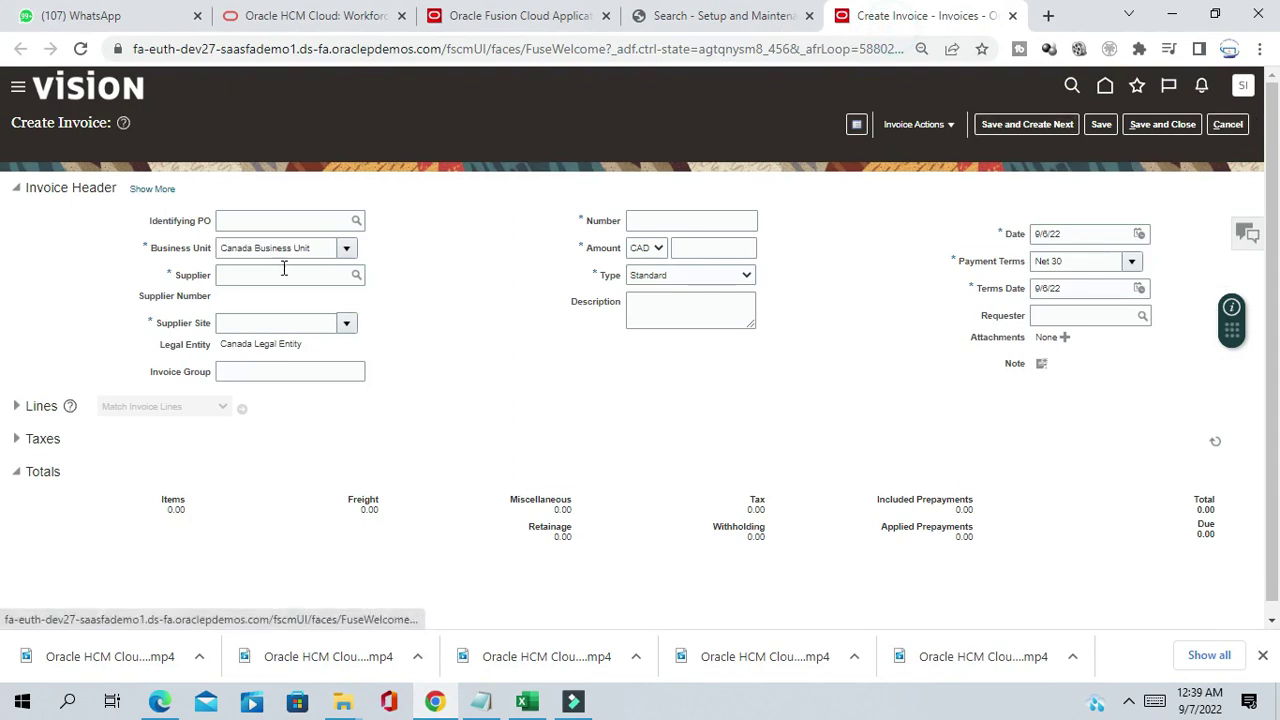
{"action": "left_click", "coordinate": [347, 250]}
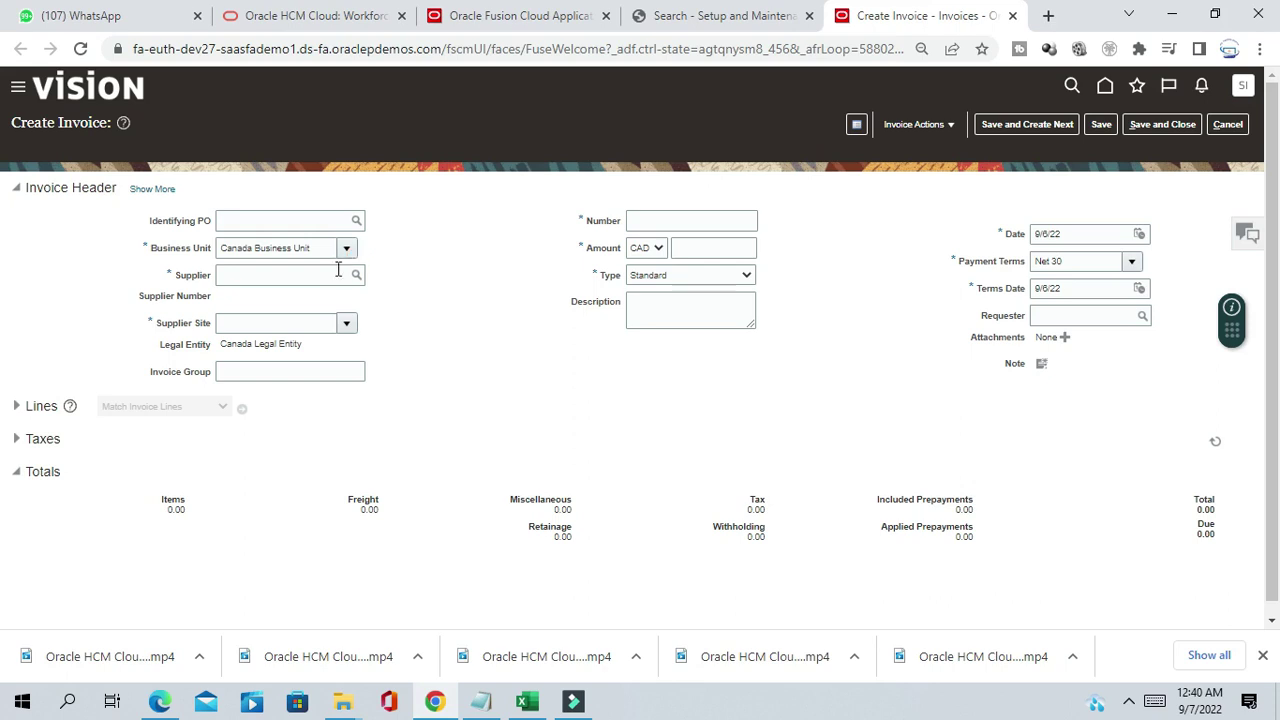
{"action": "left_click", "coordinate": [281, 312]}
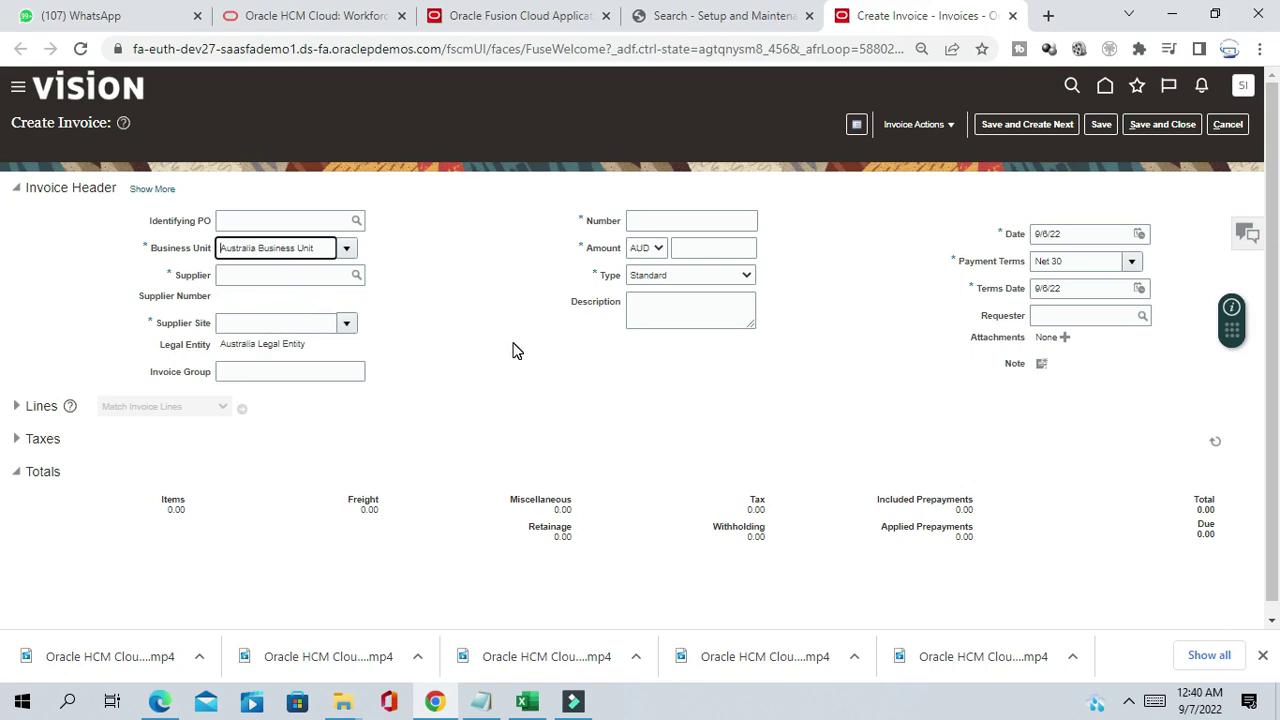
- Look through the payment terms available for Australia Business Unit to see whether Net 30 is offered
{"action": "left_click", "coordinate": [1130, 261]}
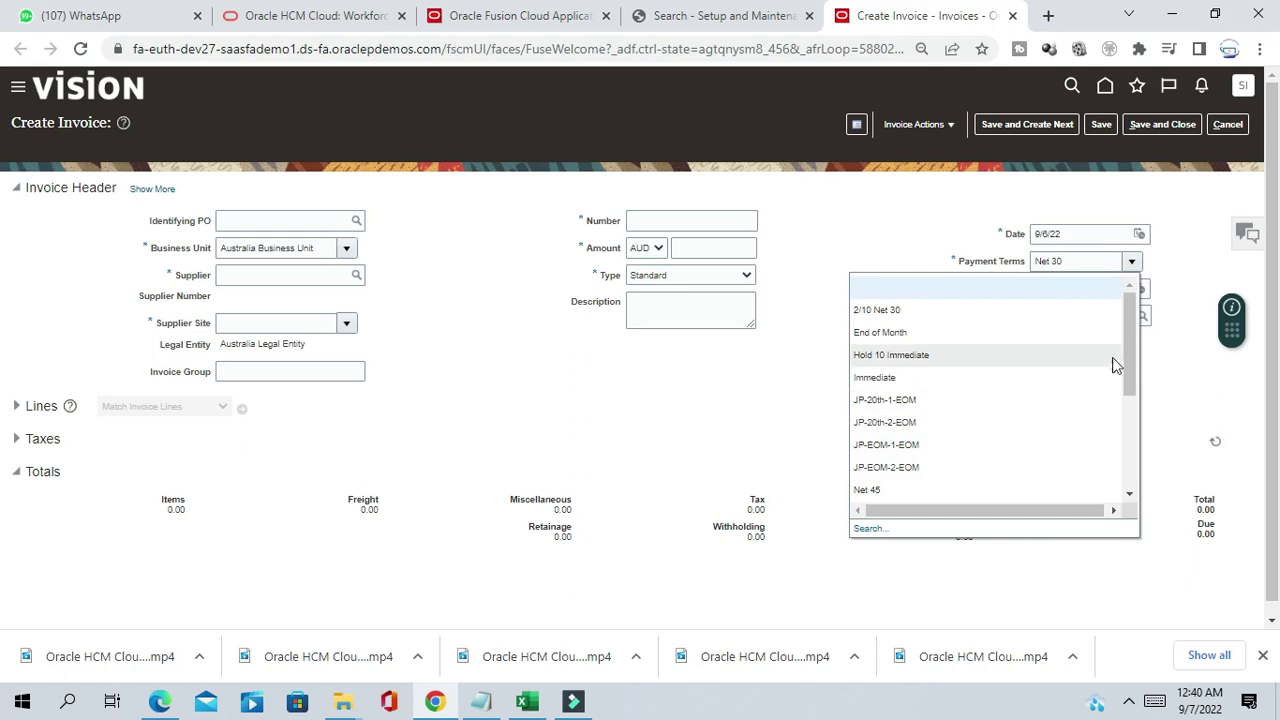
{"action": "left_click_drag", "start_coordinate": [1129, 298], "coordinate": [1127, 428]}
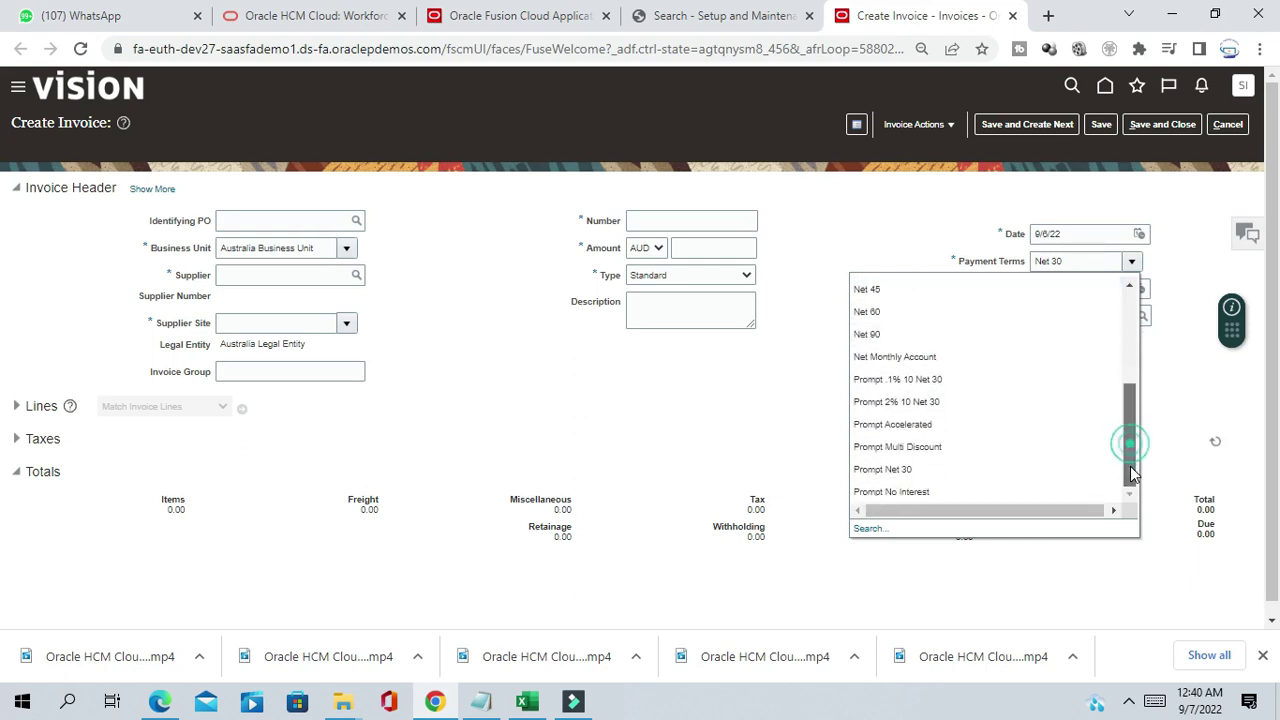
{"action": "left_click_drag", "start_coordinate": [1133, 465], "coordinate": [1145, 427]}
{"action": "scroll", "coordinate": [1140, 360], "scroll_direction": "up", "scroll_amount": 1}
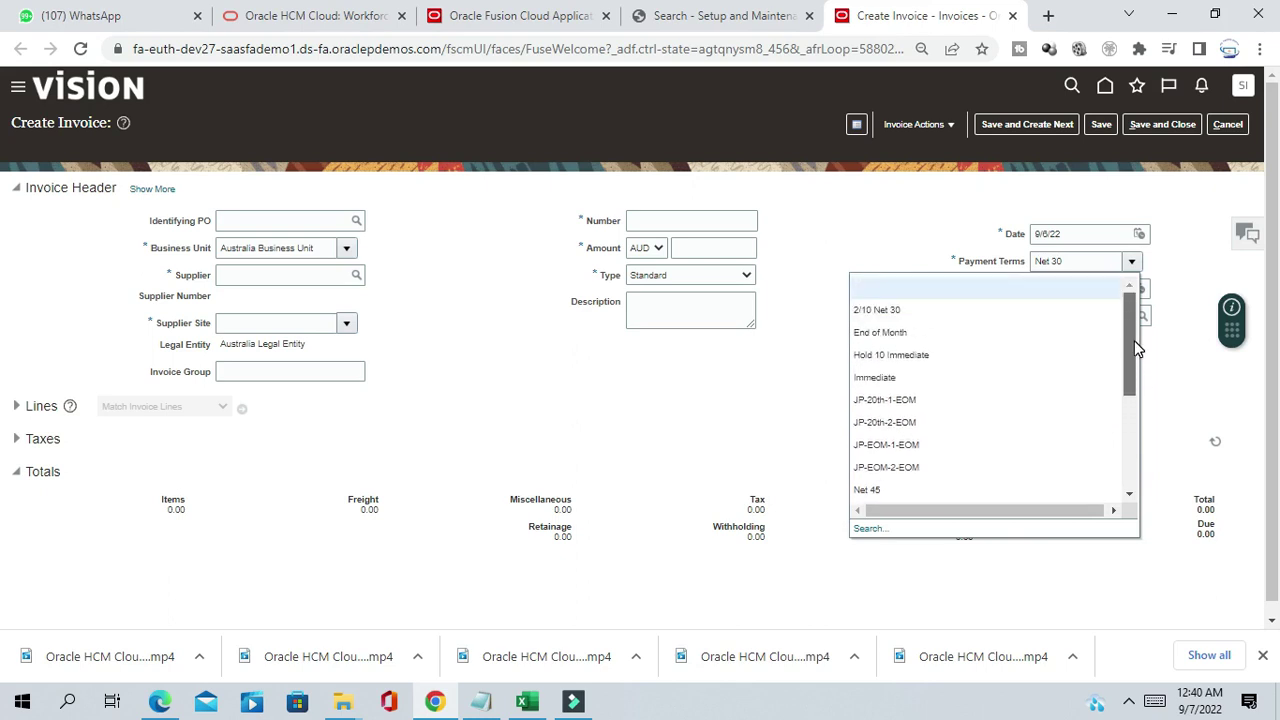
- Clear the Net 30 payment terms from the Australia Business Unit invoice
{"action": "left_click", "coordinate": [1078, 260]}
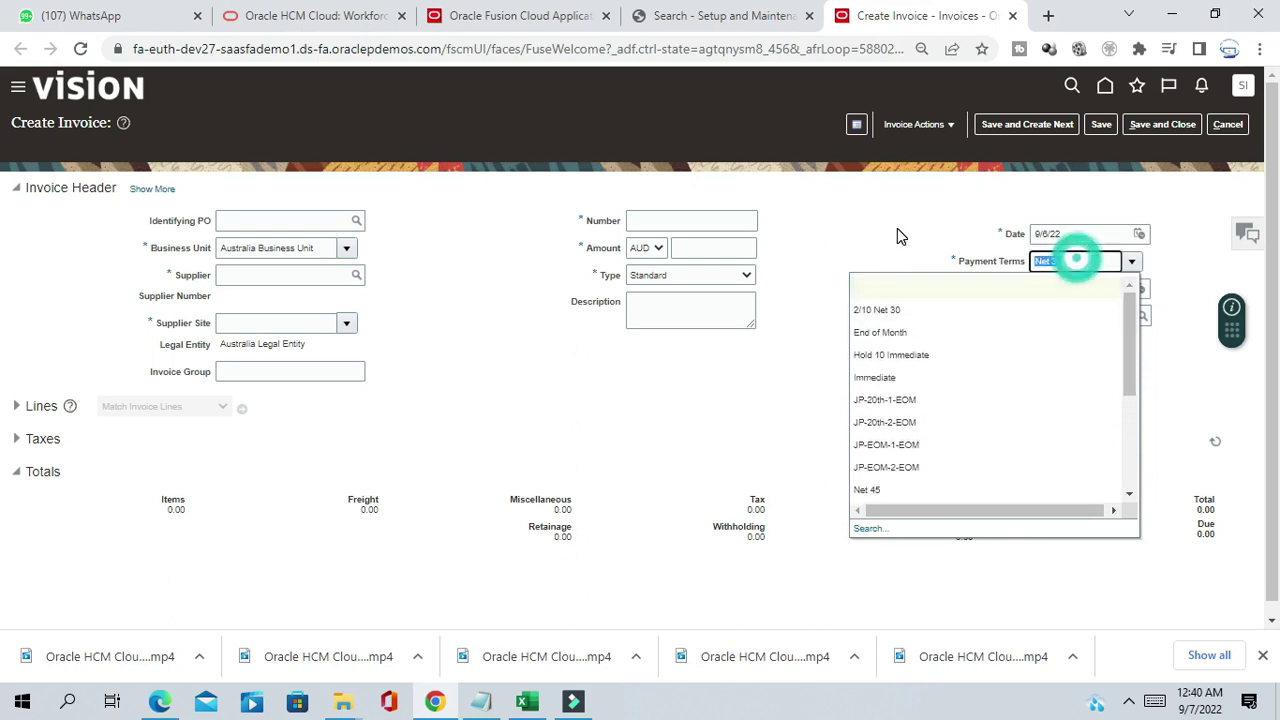
{"action": "key", "text": "BackSpace"}
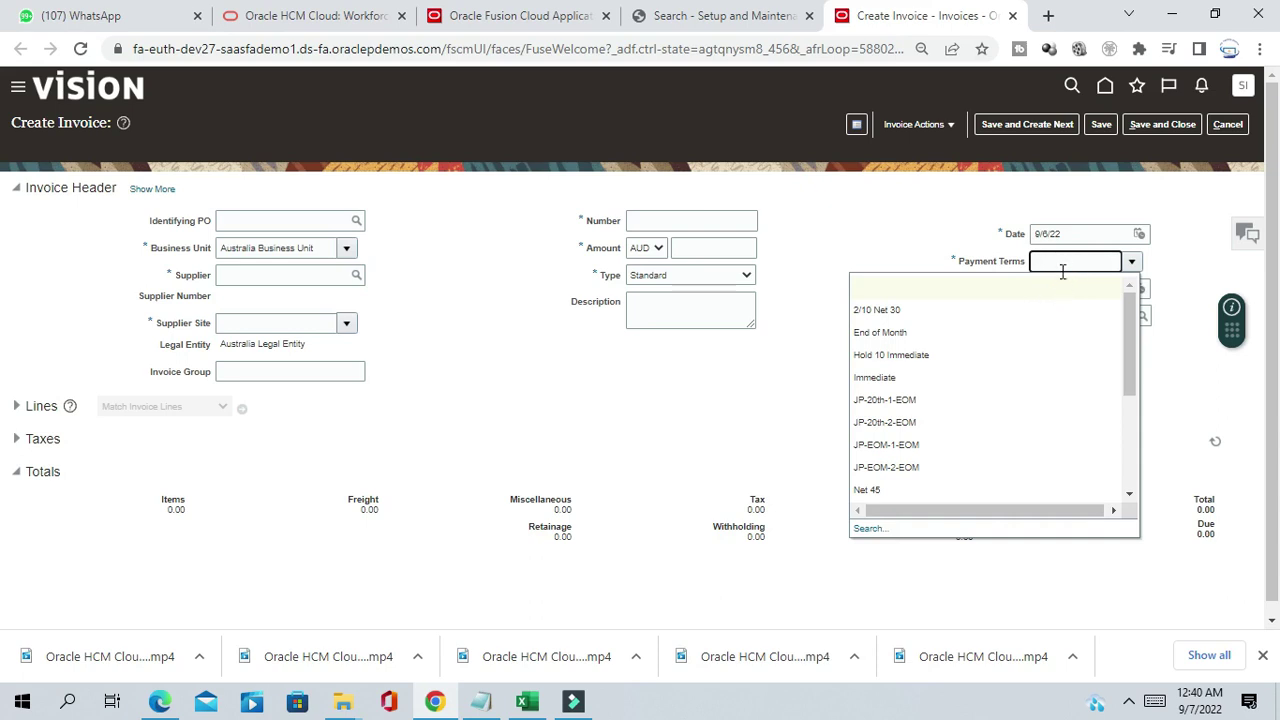
{"action": "left_click", "coordinate": [901, 228]}
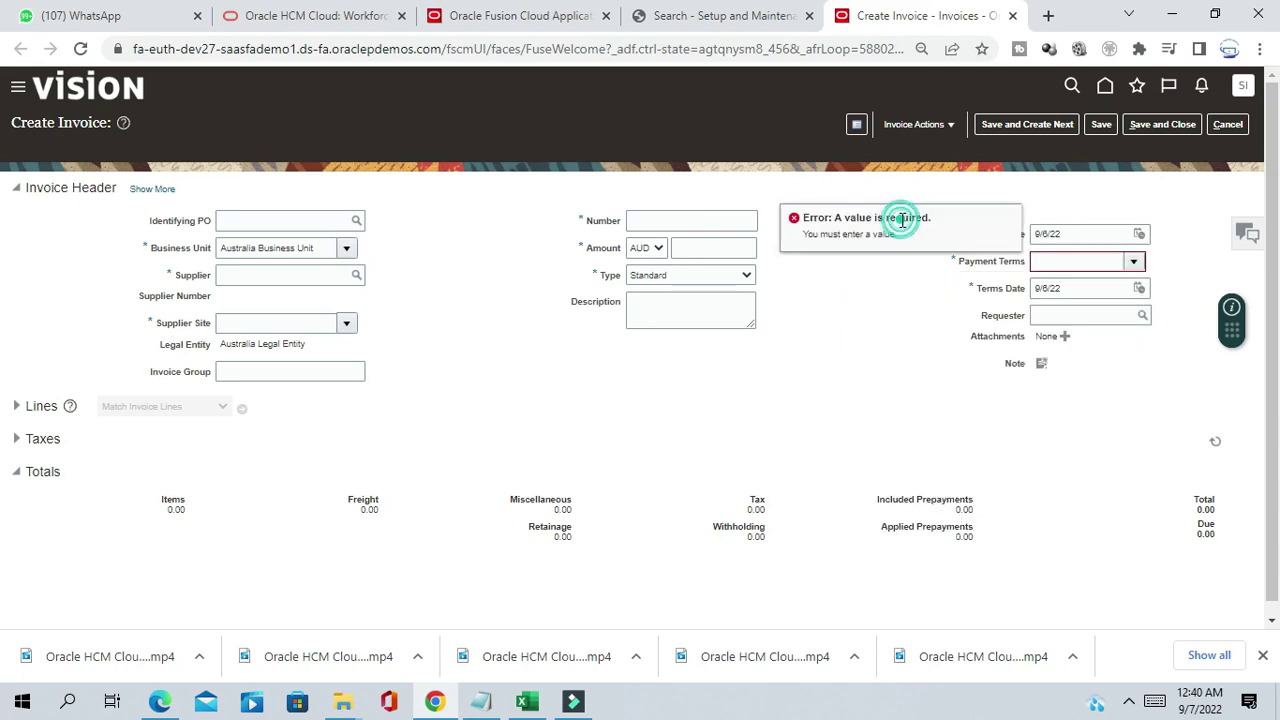
{"action": "left_click", "coordinate": [888, 345]}
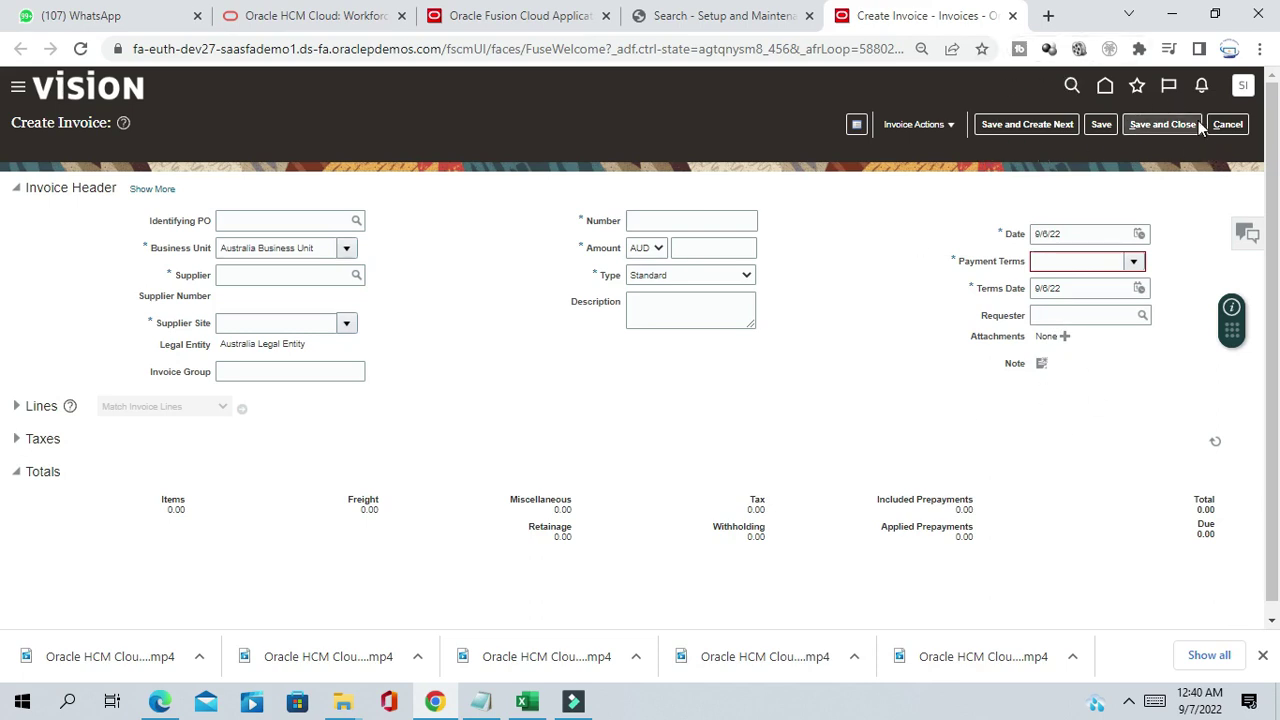
- Return to the setup task search, open Net 30 in Manage Payment Terms, and add a blank set assignment row
{"action": "left_click", "coordinate": [731, 16]}
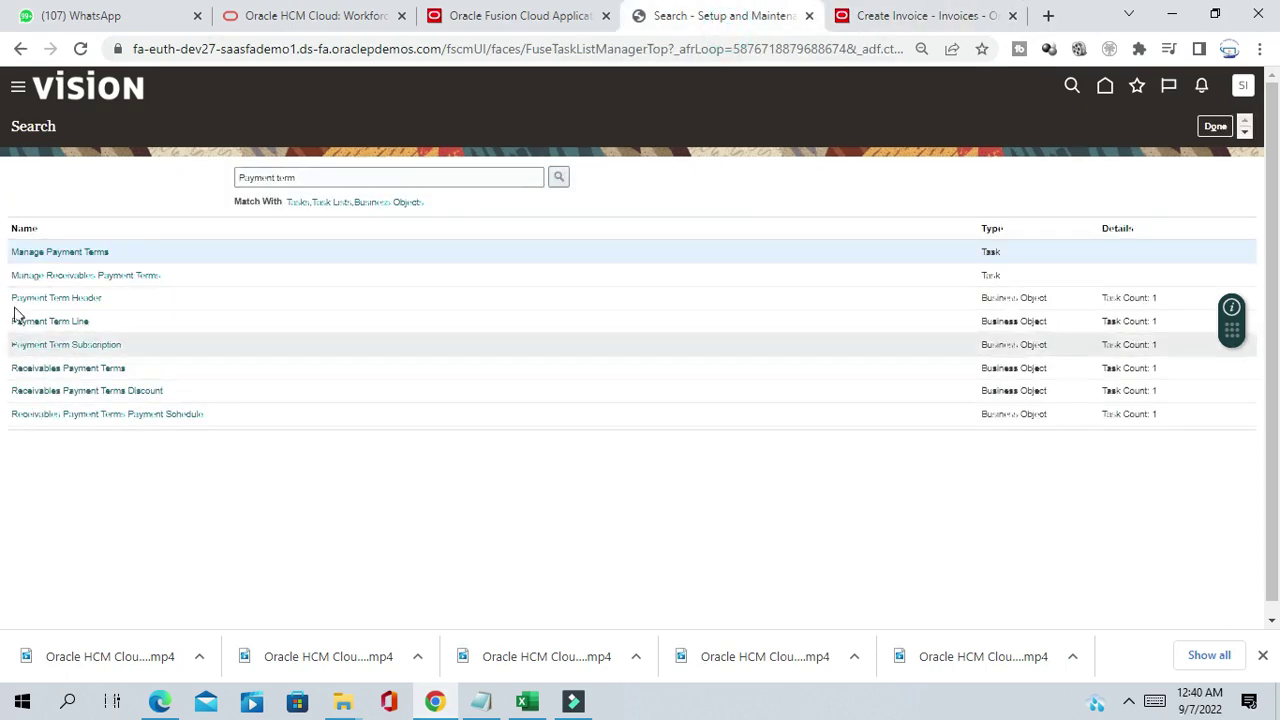
{"action": "left_click", "coordinate": [52, 253]}
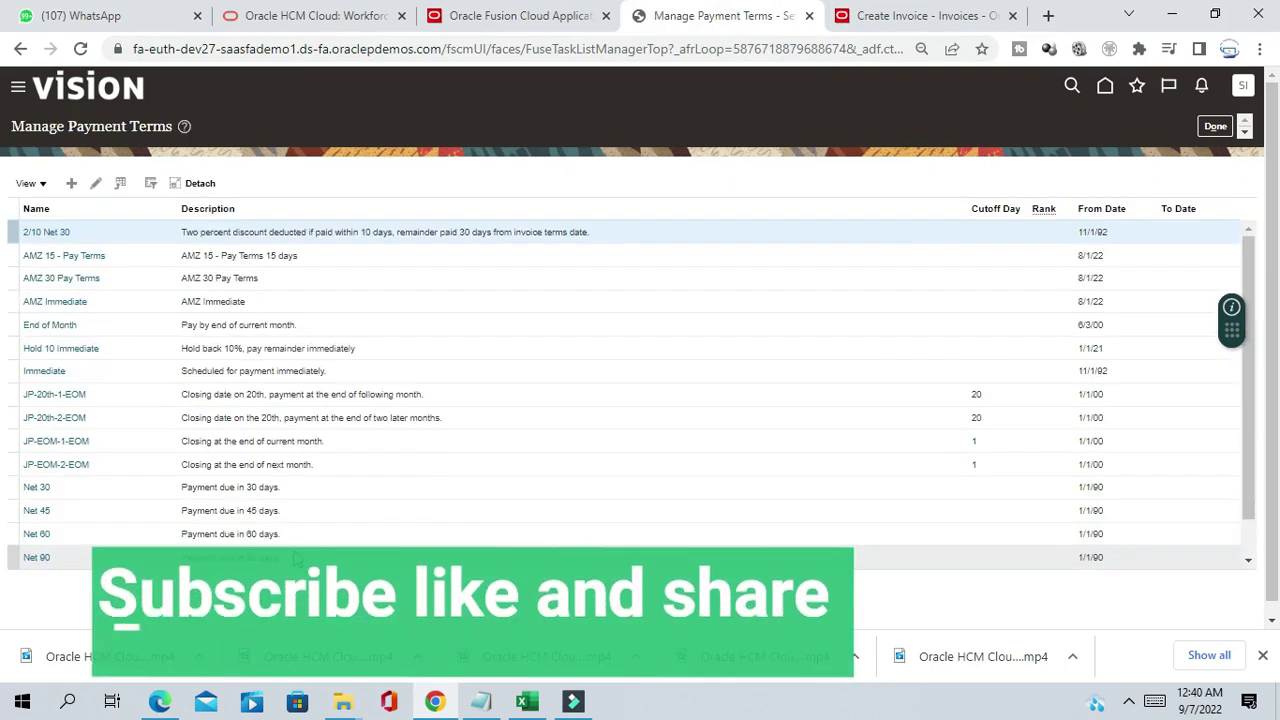
{"action": "left_click", "coordinate": [36, 487]}
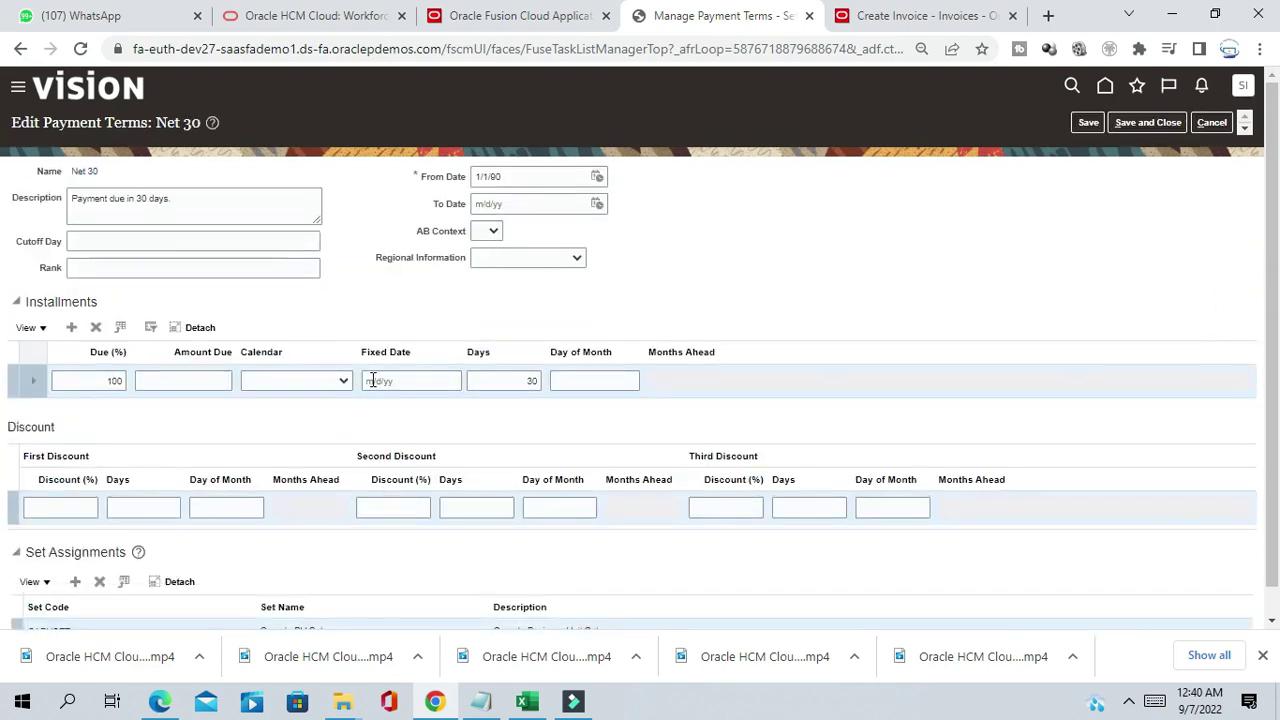
{"action": "scroll", "coordinate": [371, 378], "scroll_direction": "down", "scroll_amount": 1}
{"action": "left_click", "coordinate": [75, 553]}
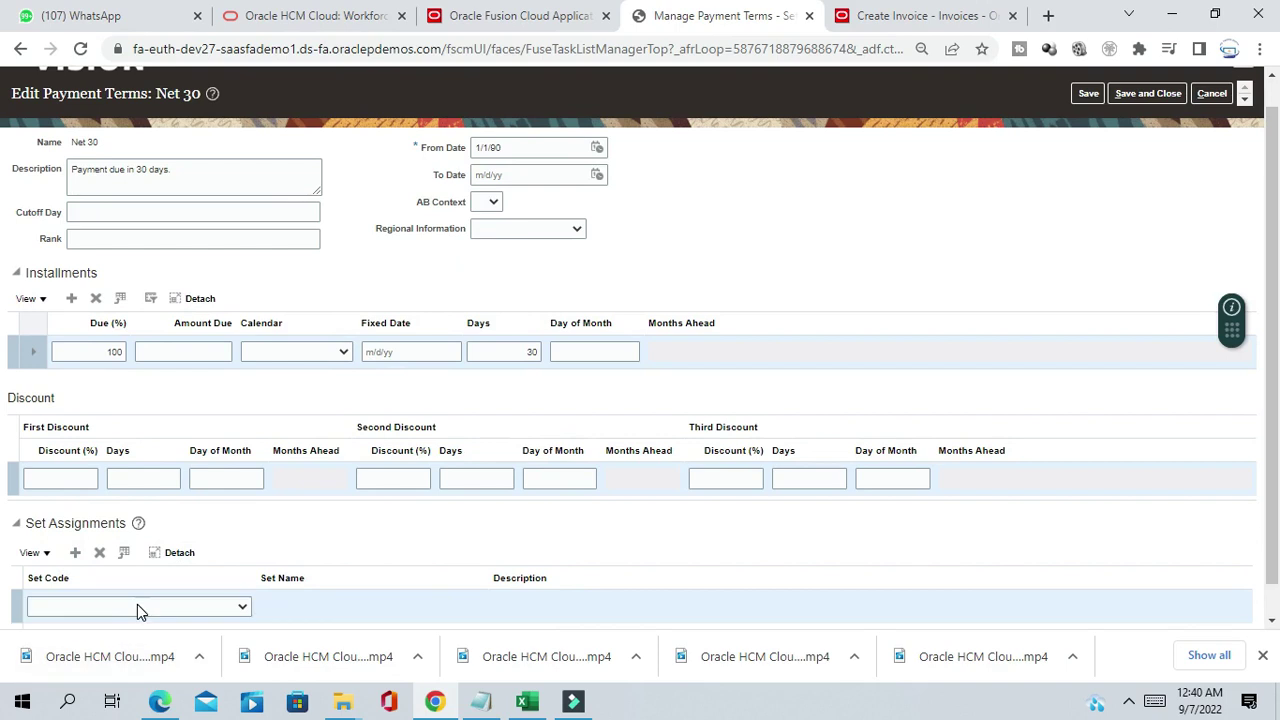
{"action": "left_click", "coordinate": [137, 604]}
- Check the Australia set code in the Excel notes, then return to Chrome and assign AUBUSET in the new Net 30 set assignment row
{"action": "left_click", "coordinate": [527, 702]}
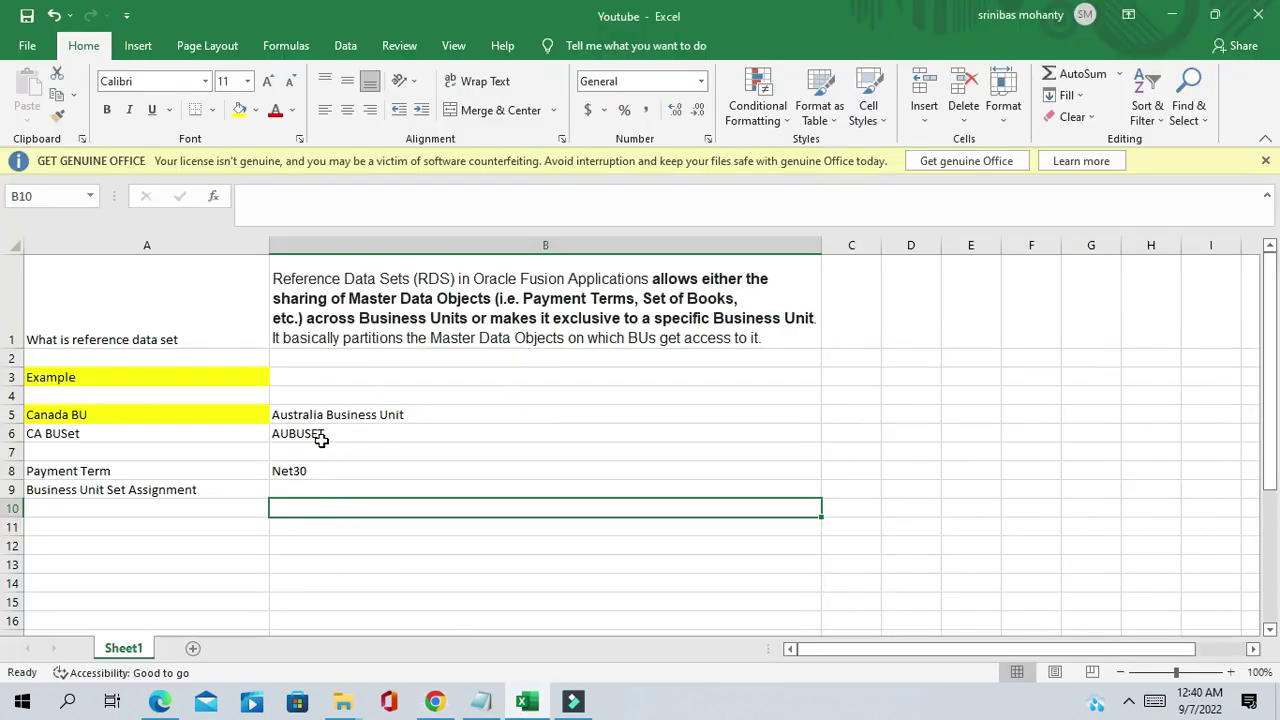
{"action": "left_click", "coordinate": [1172, 15]}
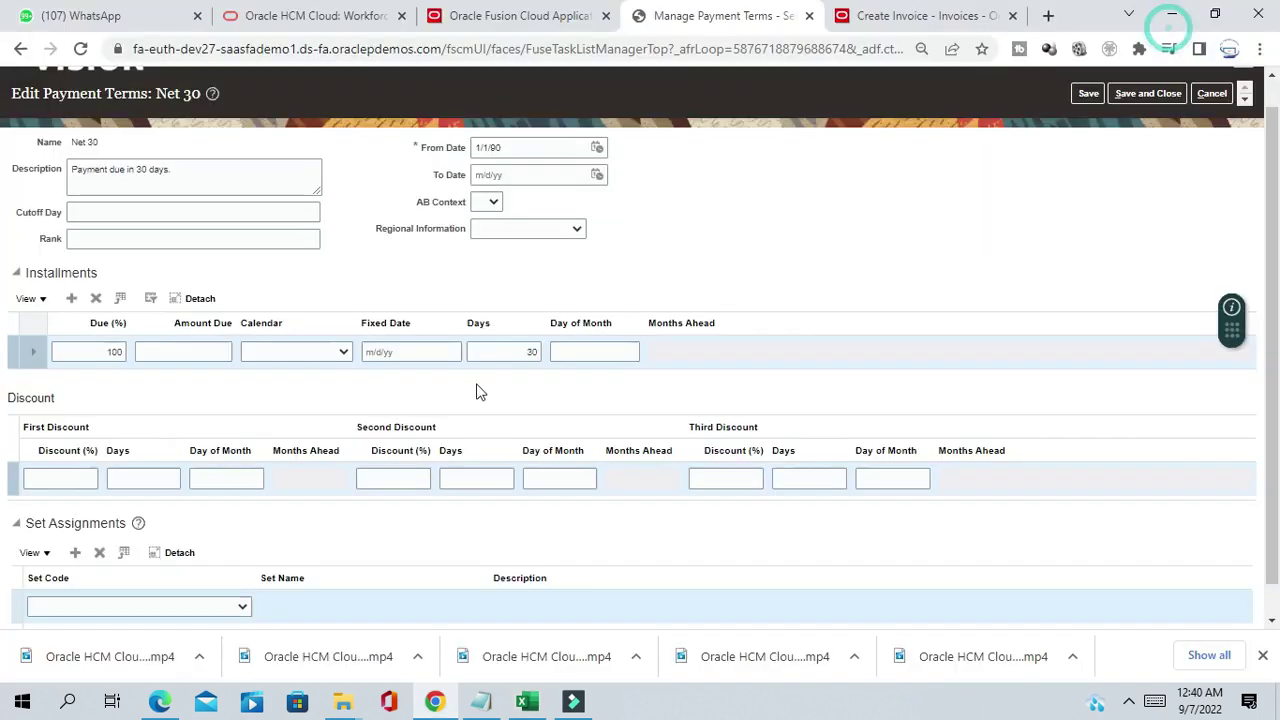
{"action": "left_click", "coordinate": [120, 608]}
{"action": "scroll", "coordinate": [146, 486], "scroll_direction": "down", "scroll_amount": 4}
{"action": "scroll", "coordinate": [148, 480], "scroll_direction": "up", "scroll_amount": 4}
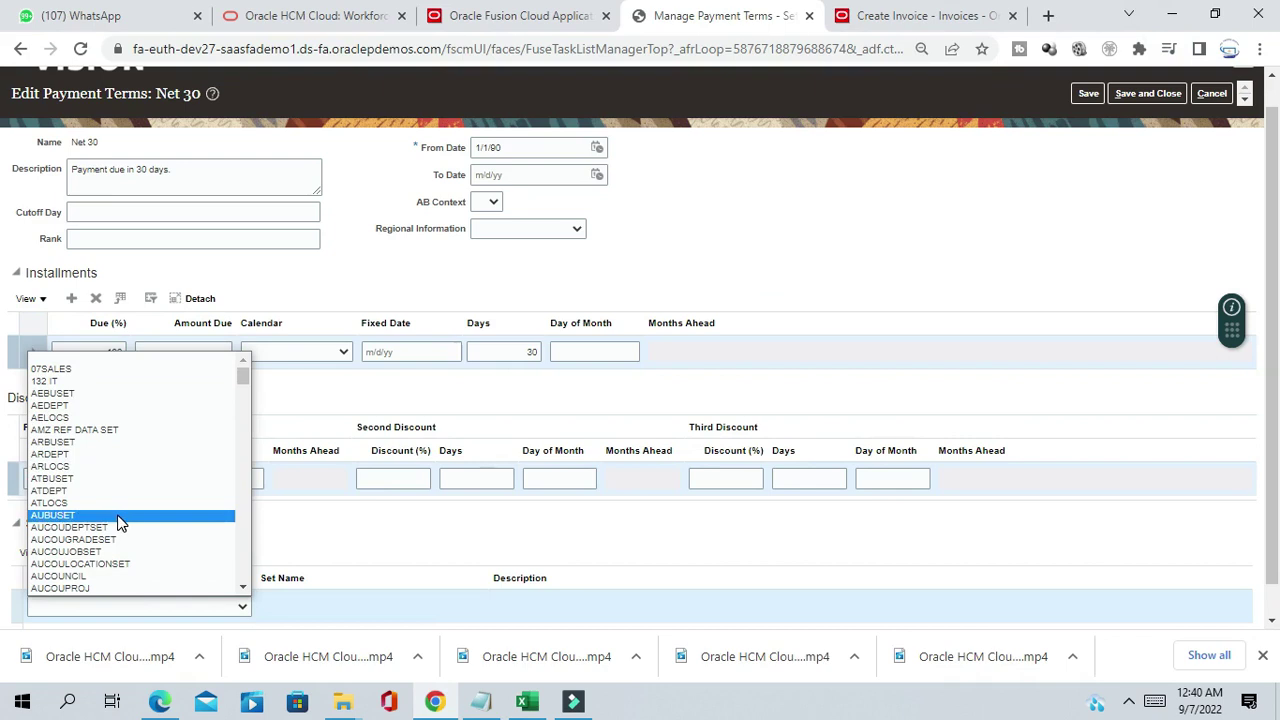
{"action": "left_click", "coordinate": [118, 516]}
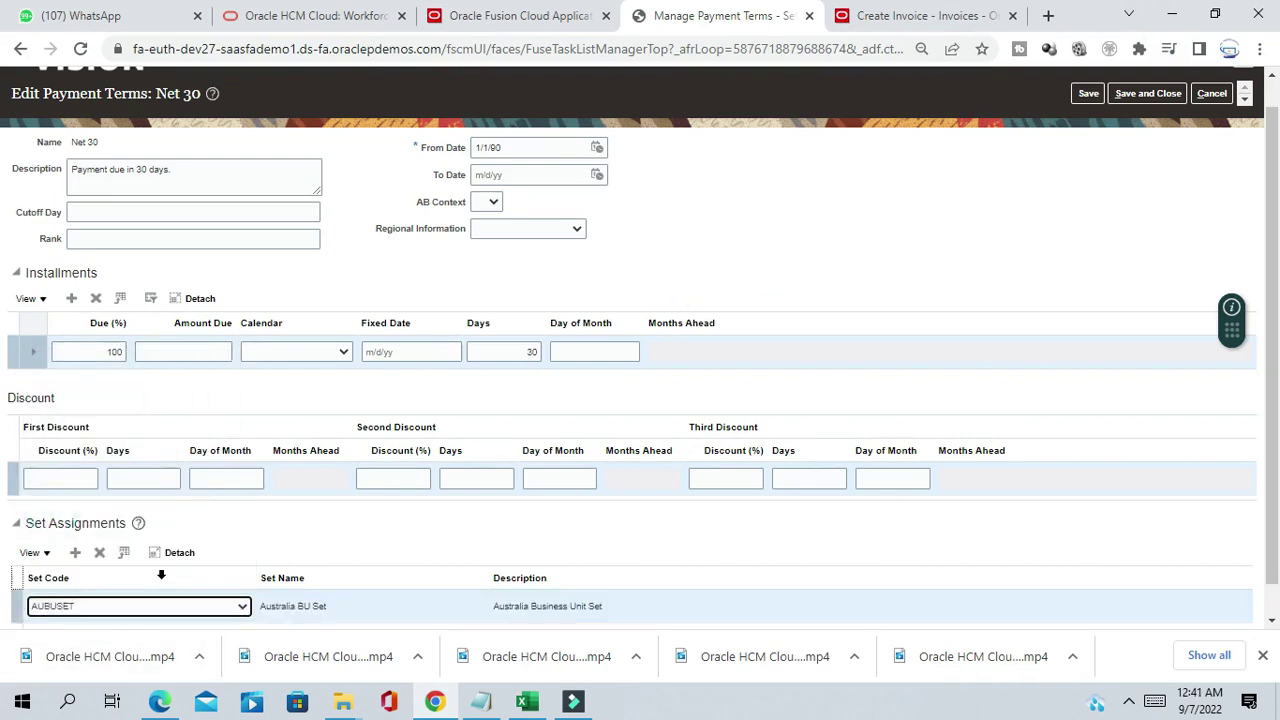
- Save and close the Net 30 payment term and finish the Manage Payment Terms task
{"action": "scroll", "coordinate": [1062, 318], "scroll_direction": "up", "scroll_amount": 1}
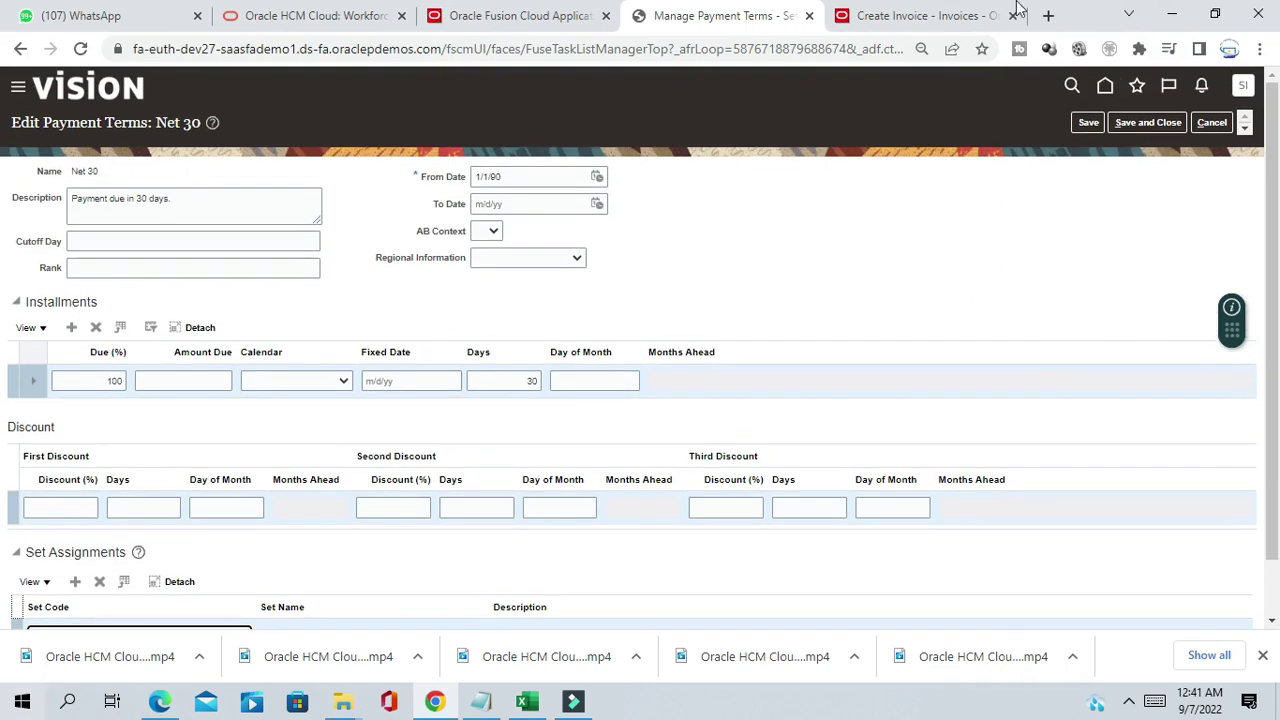
{"action": "left_click", "coordinate": [1130, 125]}
{"action": "scroll", "coordinate": [986, 289], "scroll_direction": "down", "scroll_amount": 2}
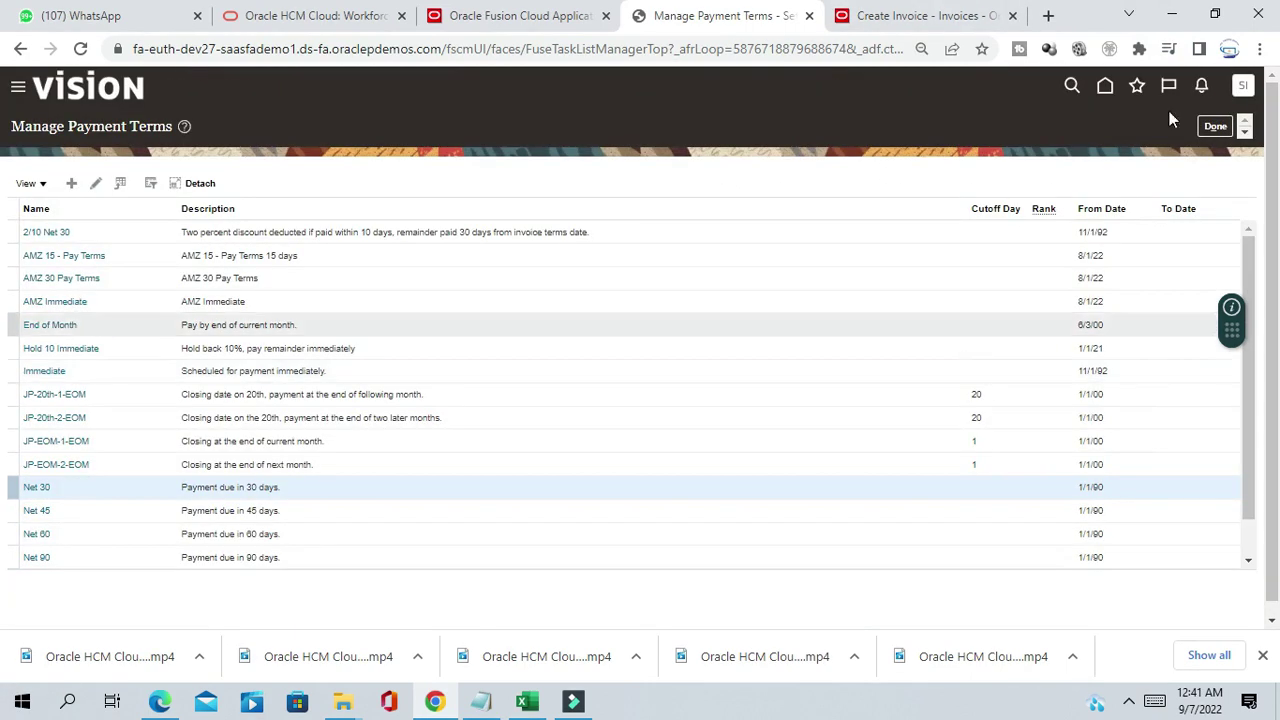
{"action": "left_click", "coordinate": [1216, 127]}
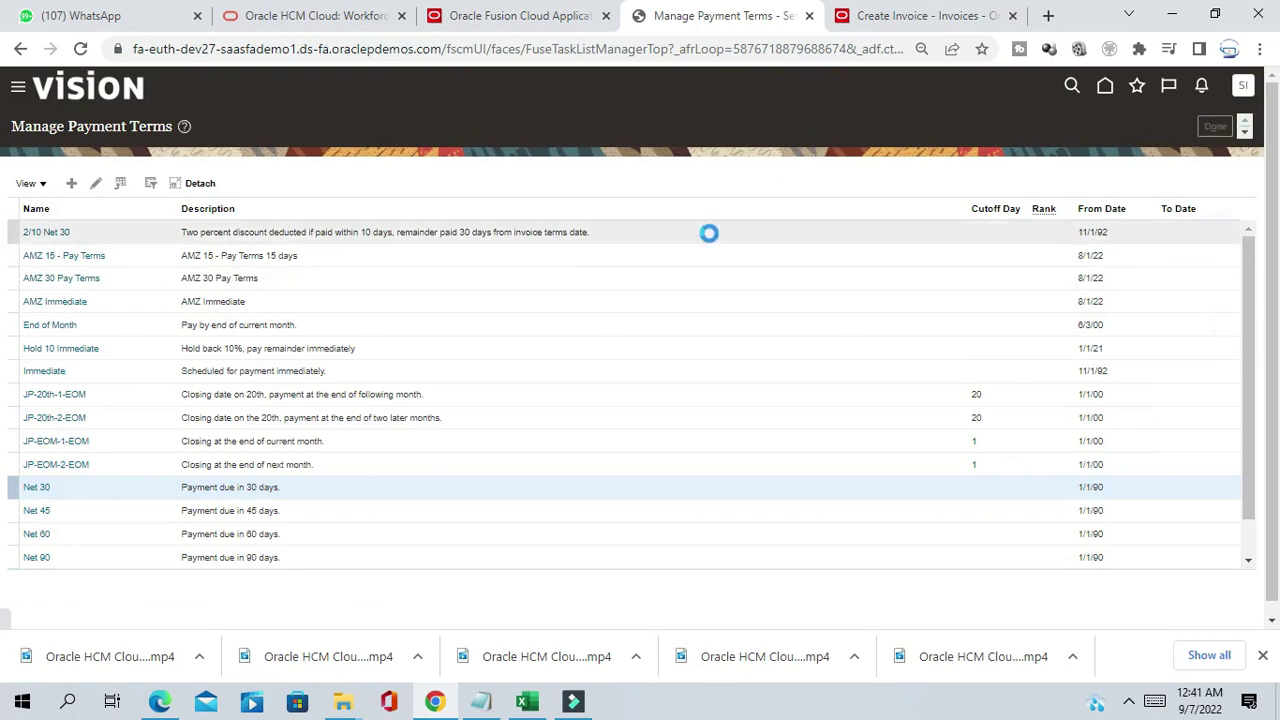
- Return to the Create Invoice page and look through the Australia Business Unit payment terms for Net 30
{"action": "left_click", "coordinate": [908, 18]}
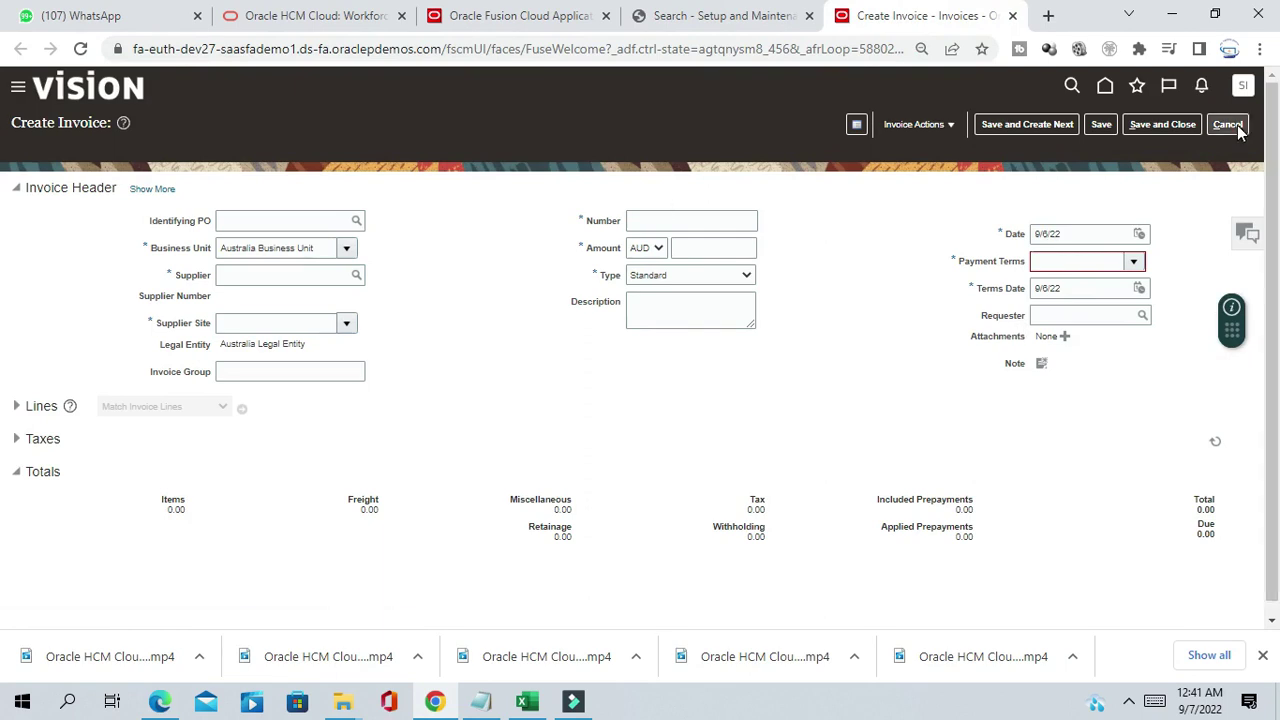
{"action": "left_click", "coordinate": [1133, 261]}
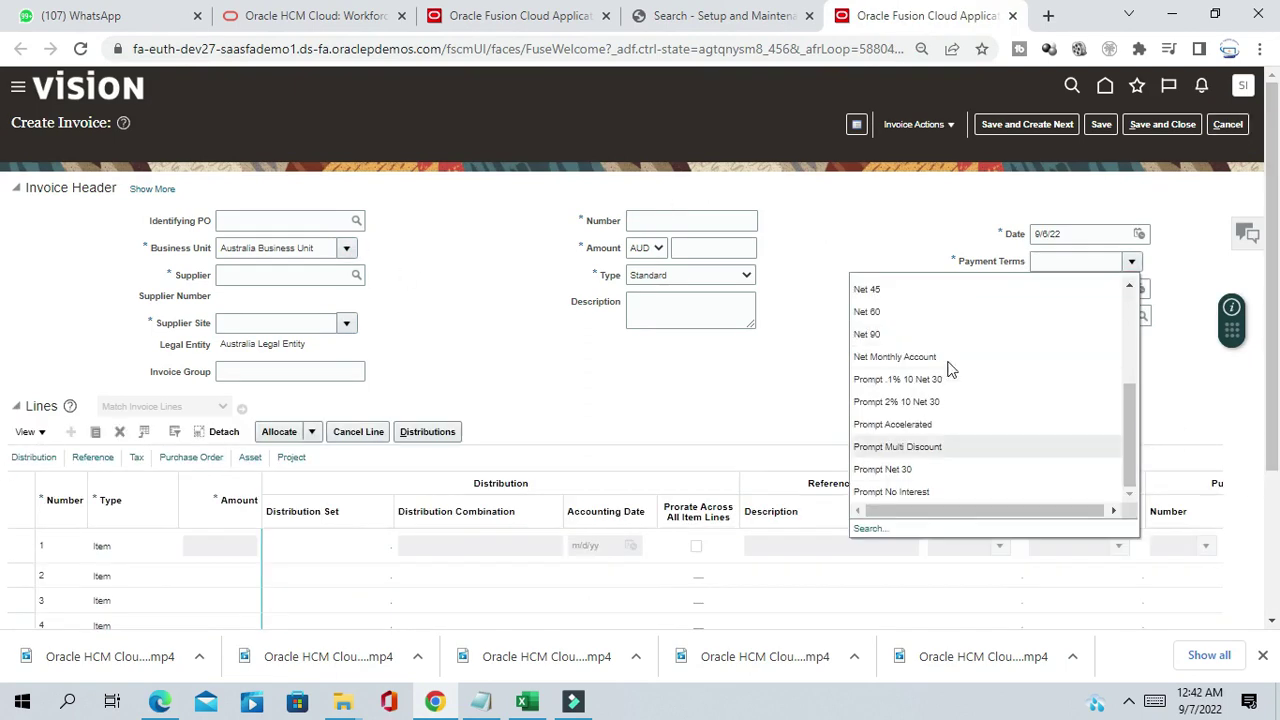
{"action": "left_click_drag", "start_coordinate": [1131, 420], "coordinate": [1123, 298]}
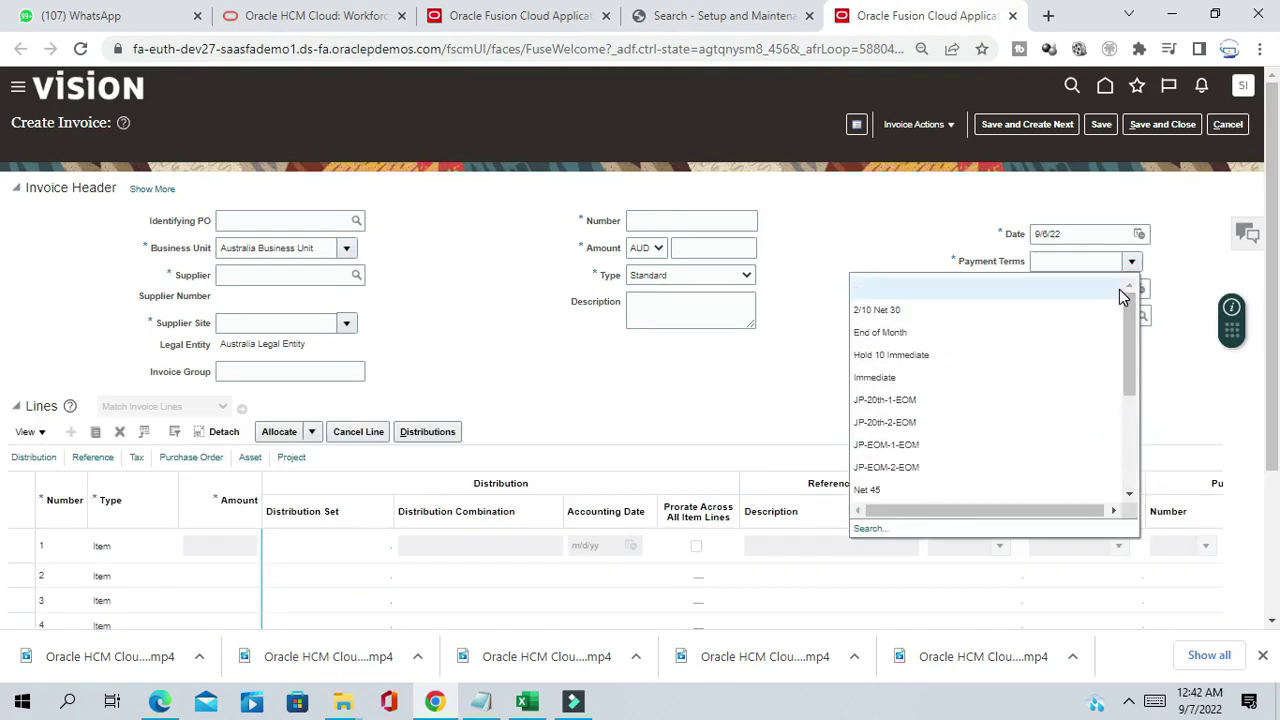
{"action": "left_click_drag", "start_coordinate": [1128, 372], "coordinate": [1138, 467]}
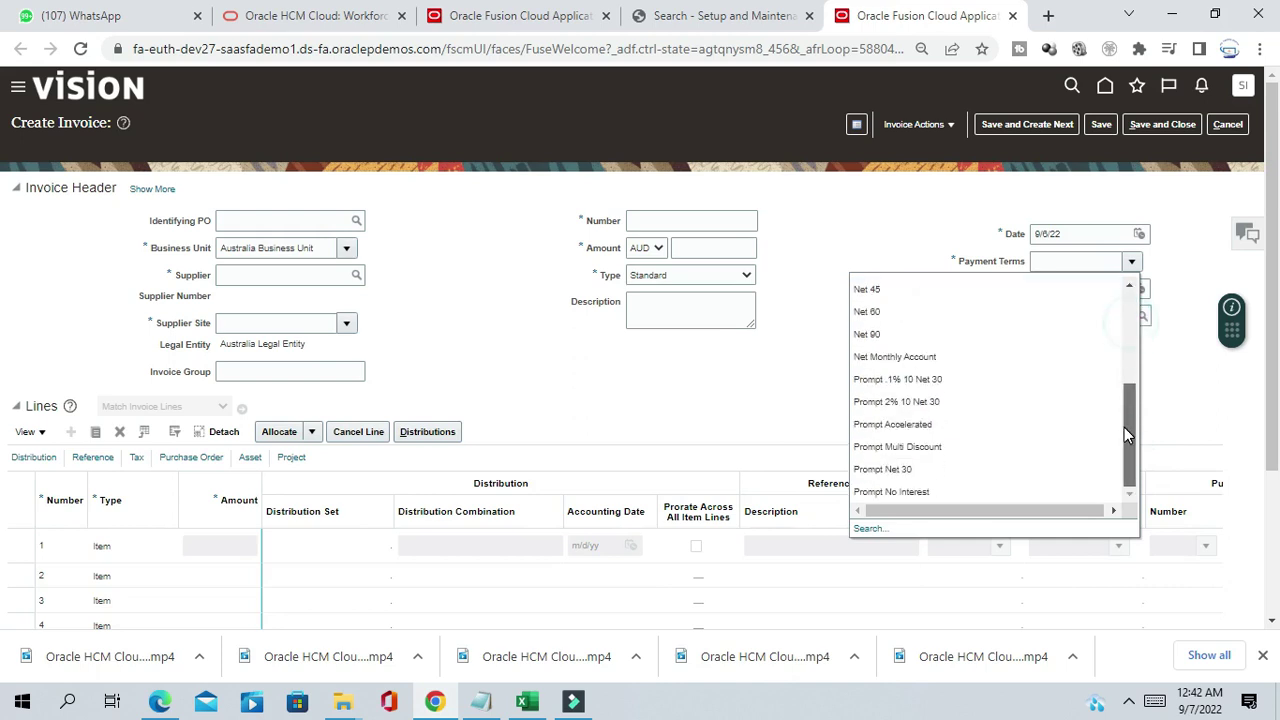
{"action": "left_click", "coordinate": [786, 403]}
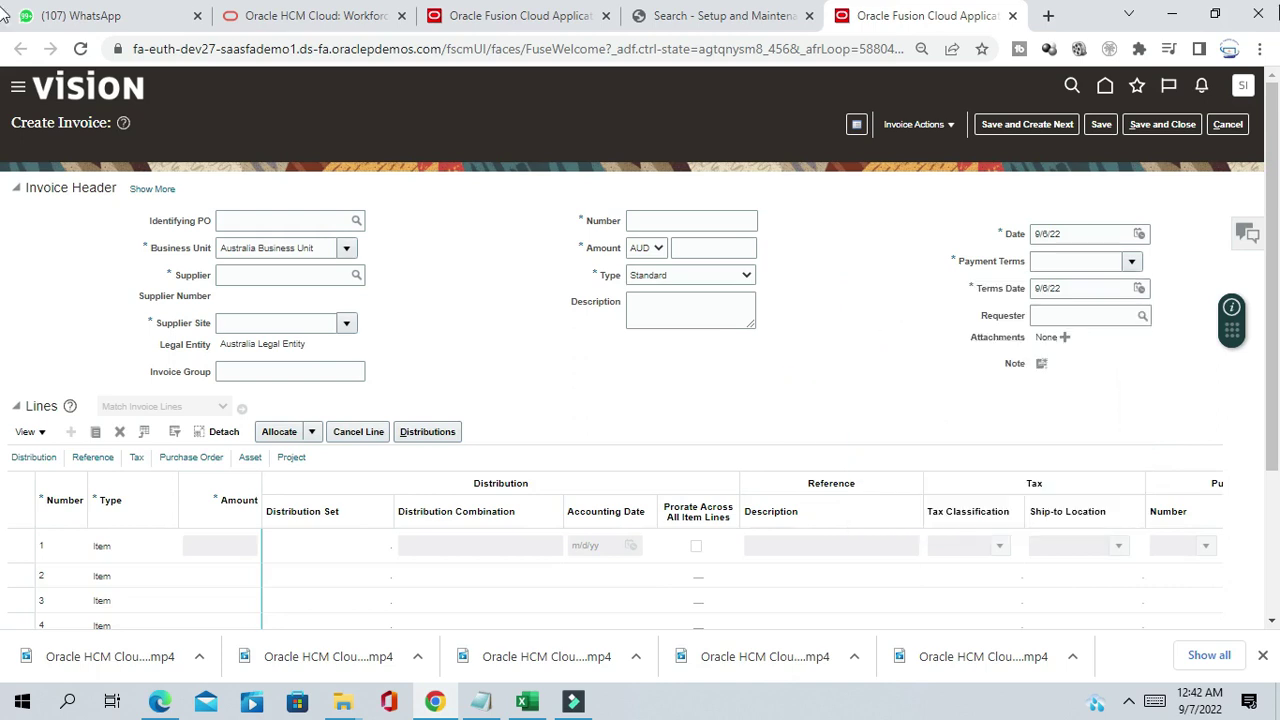
- Switch to the Excel workbook, review the Business Unit Set Assignment entry, and return to the setup page in Chrome
{"action": "left_click", "coordinate": [748, 15]}
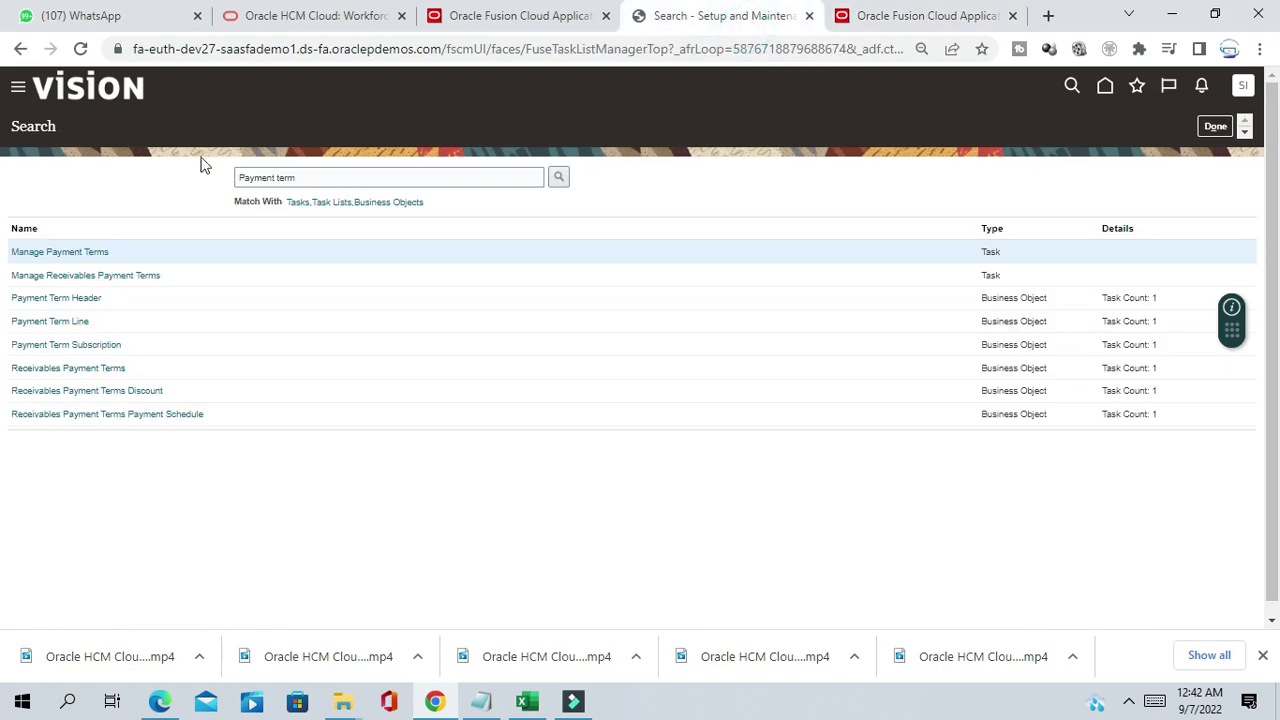
{"action": "left_click", "coordinate": [527, 701]}
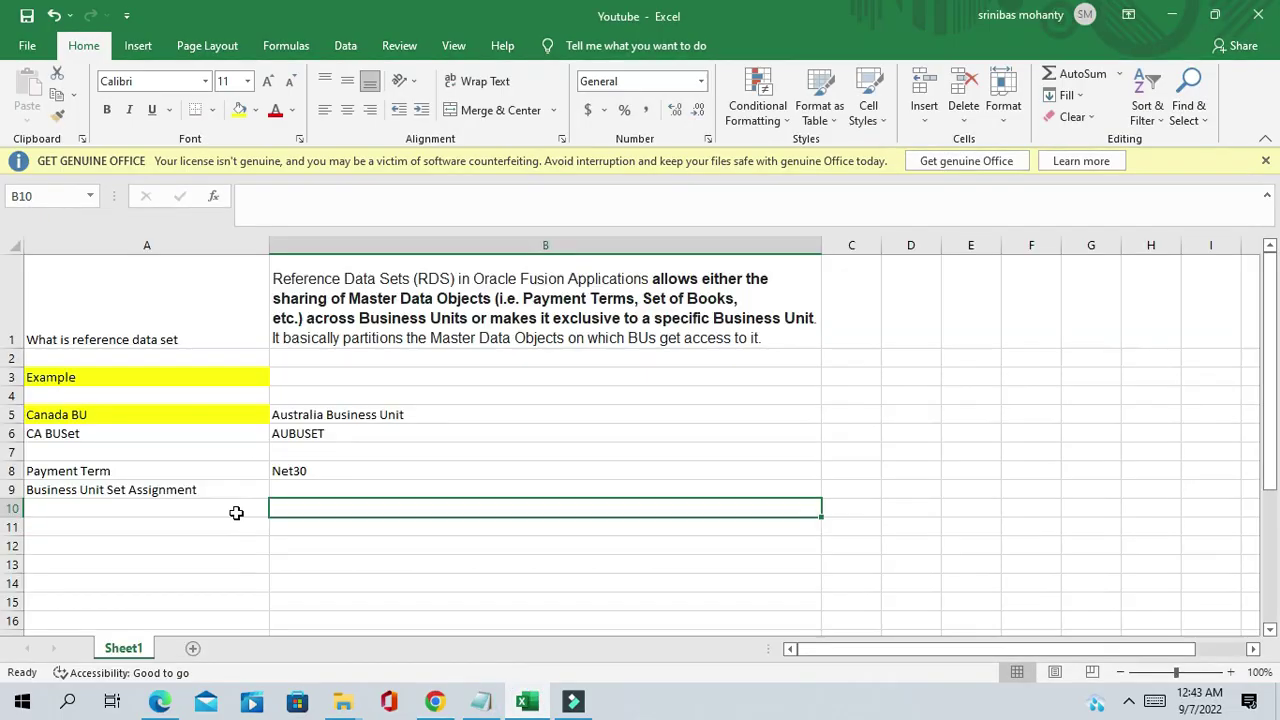
{"action": "left_click", "coordinate": [120, 492]}
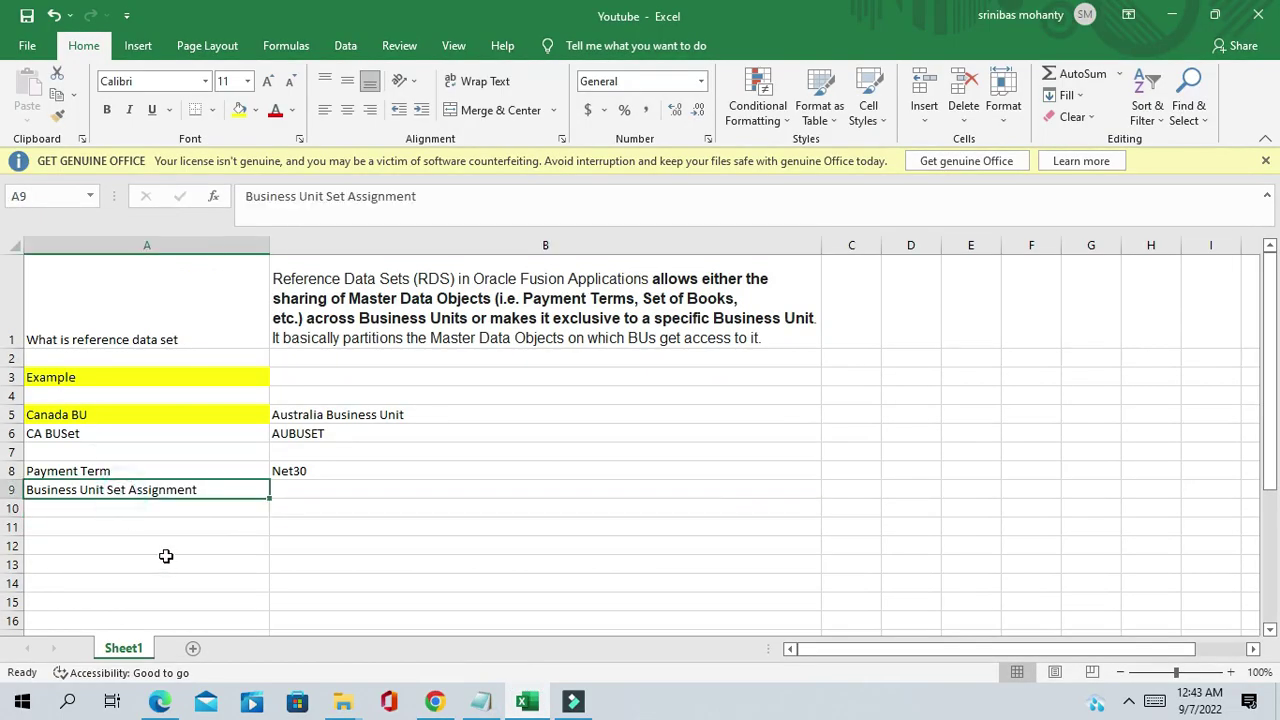
{"action": "left_click", "coordinate": [1171, 15]}
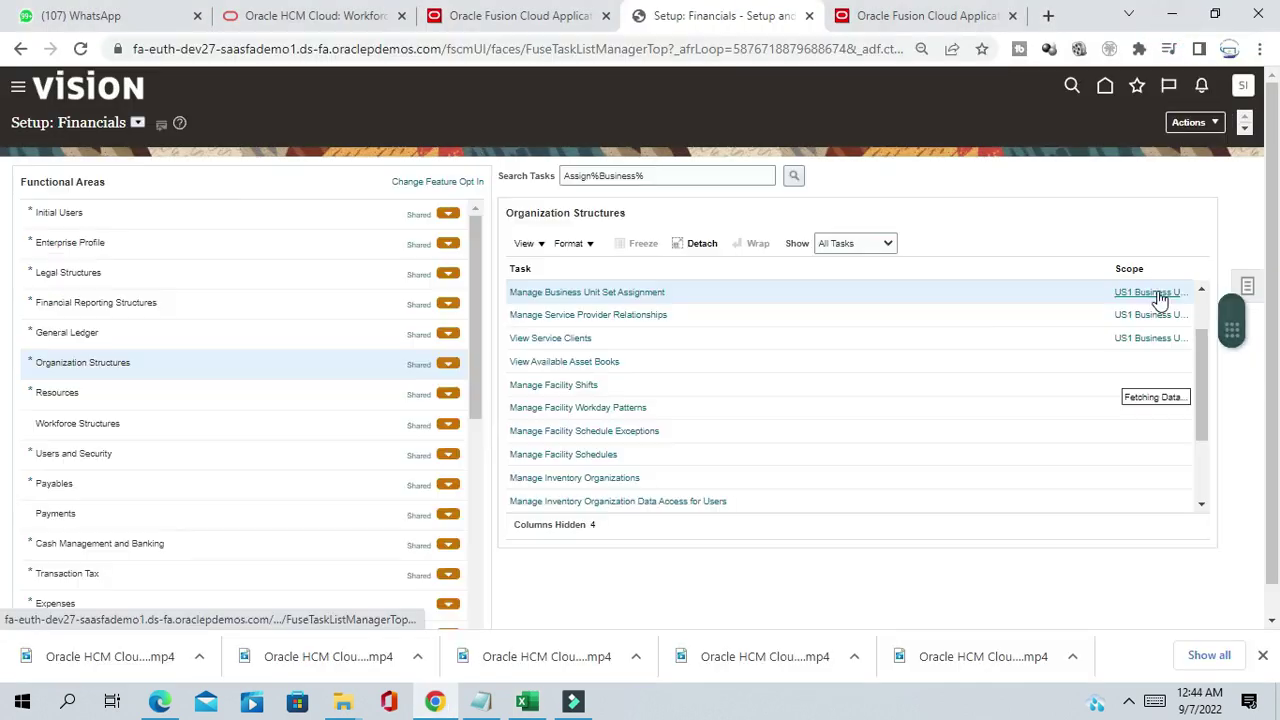
- Open the scope selection for Manage Business Unit Set Assignment and choose to select and add another business unit
{"action": "left_click", "coordinate": [1160, 300]}
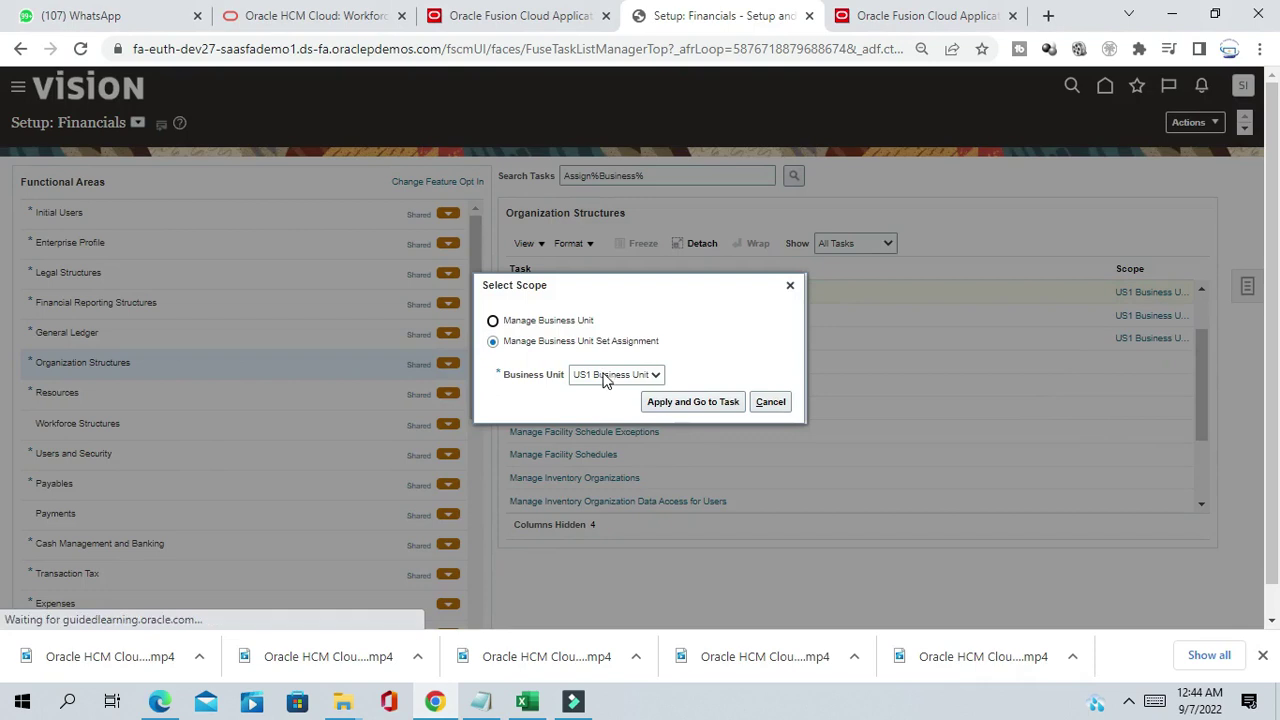
{"action": "left_click", "coordinate": [607, 375]}
{"action": "left_click", "coordinate": [612, 417]}
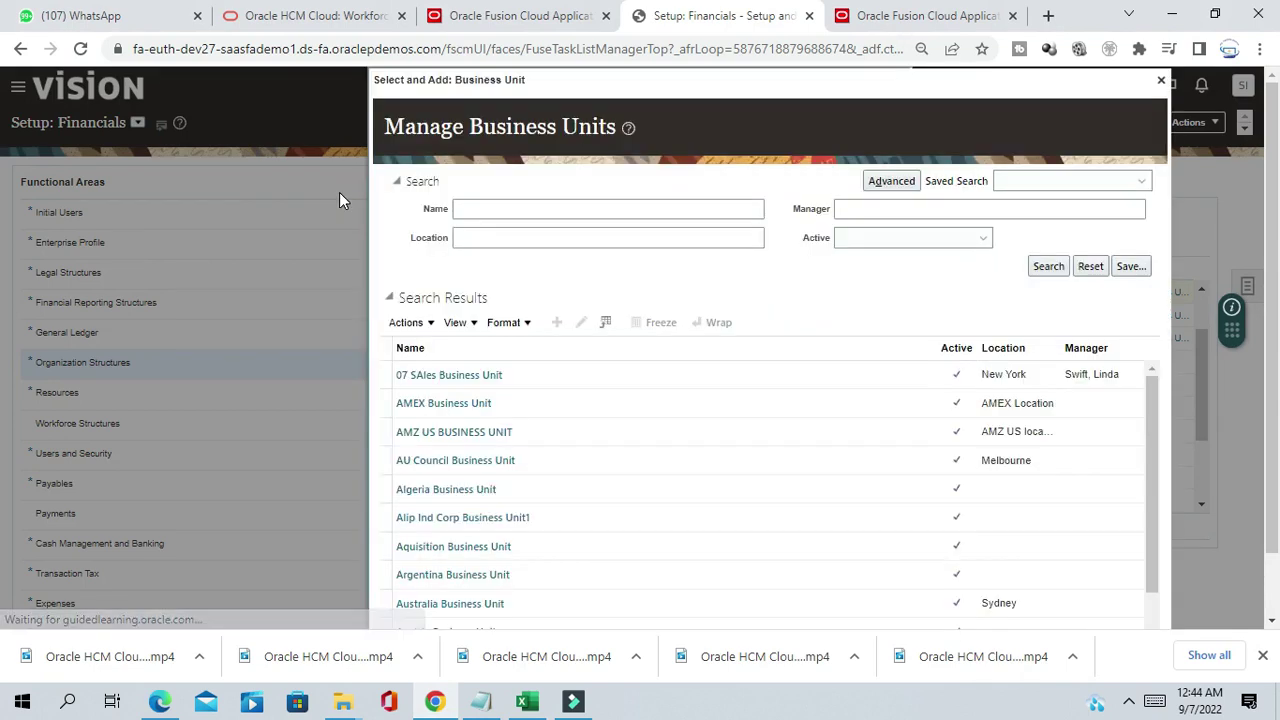
- Search the business units by name for "AUs" and save Australia Business Unit as the task scope
{"action": "left_click", "coordinate": [474, 207]}
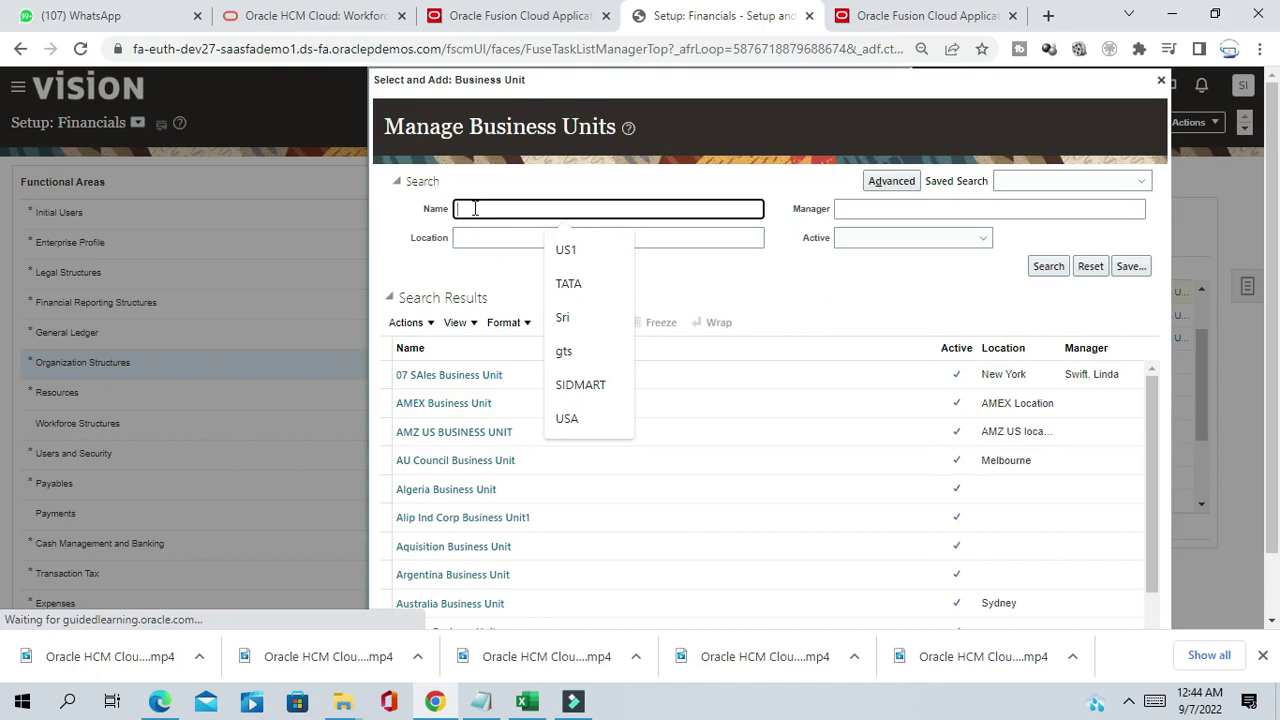
{"action": "type", "text": "AUs"}
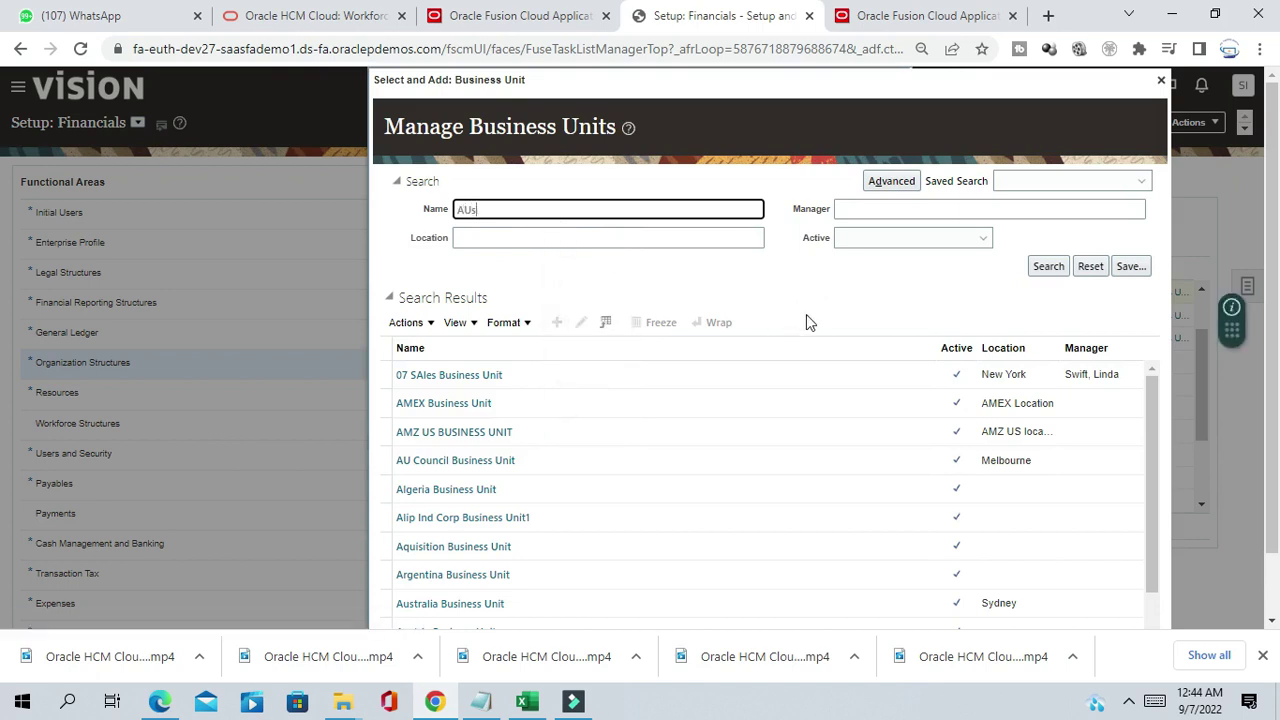
{"action": "left_click", "coordinate": [1047, 266]}
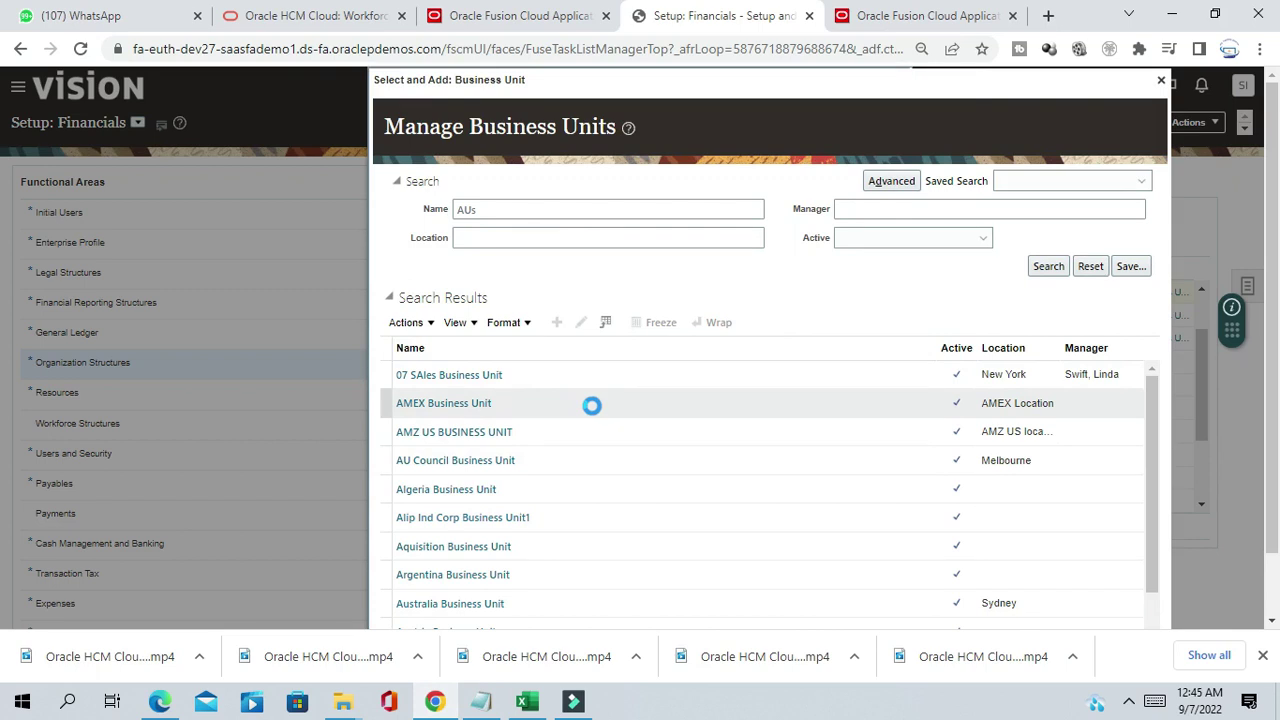
{"action": "left_click", "coordinate": [455, 403]}
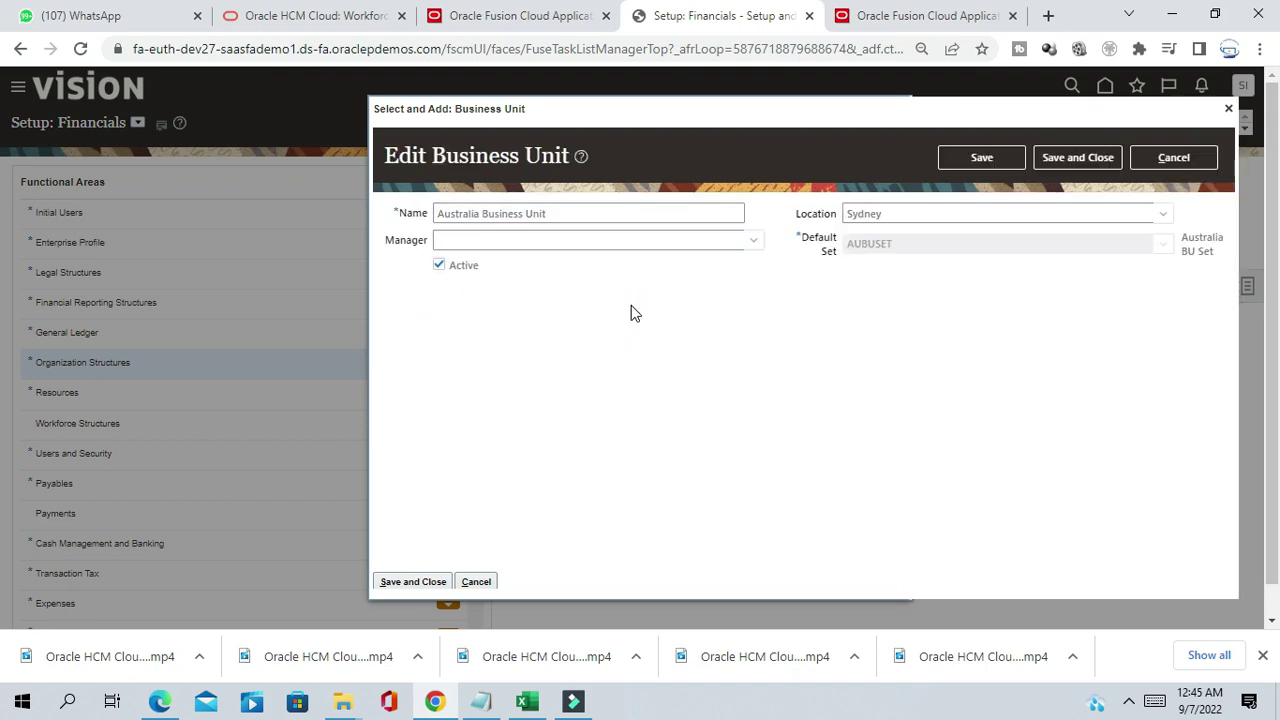
{"action": "left_click", "coordinate": [409, 581]}
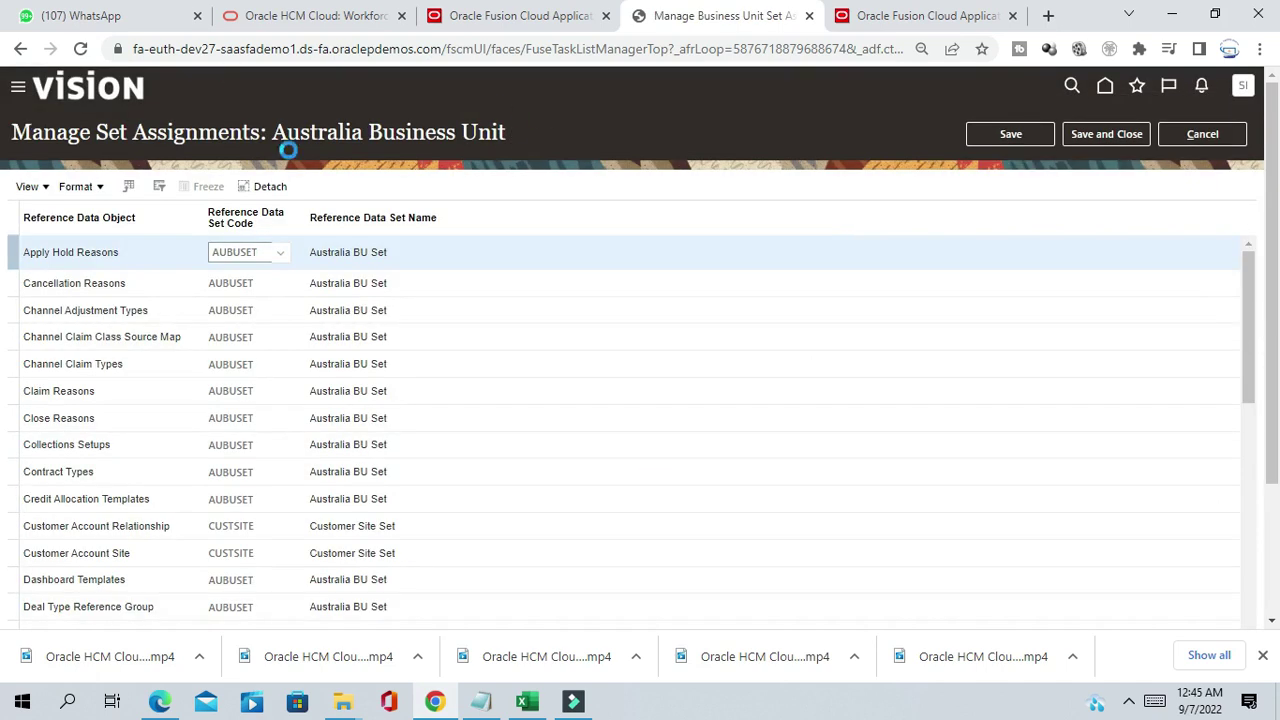
- Set the reference data set code of Payables Payment Terms to AUBUSET in the Australia Business Unit set assignments
{"action": "left_click_drag", "start_coordinate": [1273, 251], "coordinate": [1272, 414]}
{"action": "scroll", "coordinate": [151, 363], "scroll_direction": "down", "scroll_amount": 3}
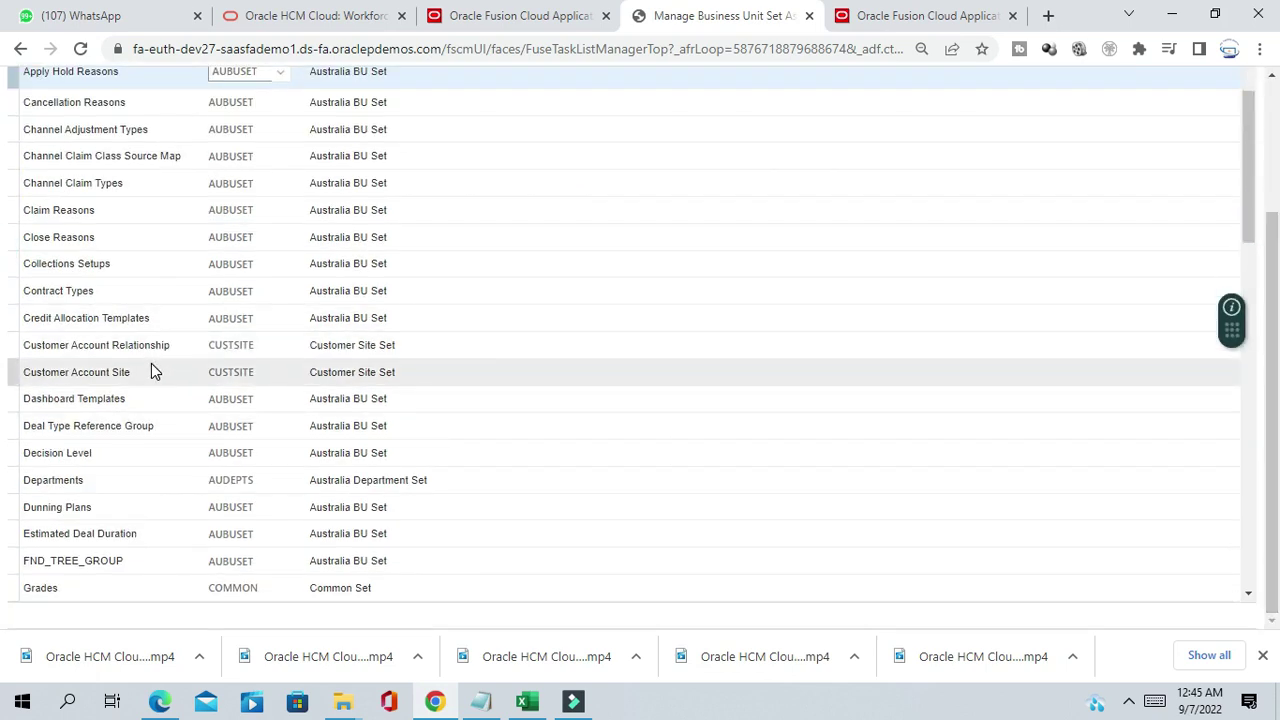
{"action": "left_click_drag", "start_coordinate": [1245, 229], "coordinate": [1266, 618]}
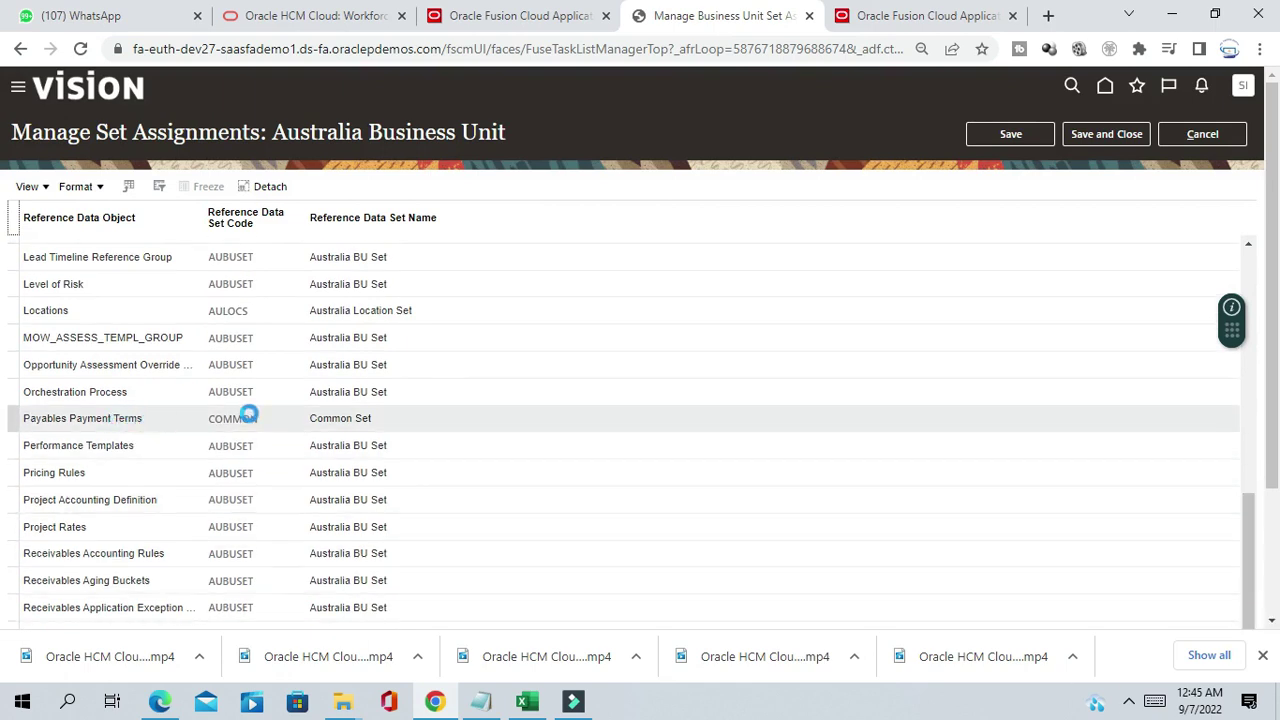
{"action": "left_click", "coordinate": [233, 420]}
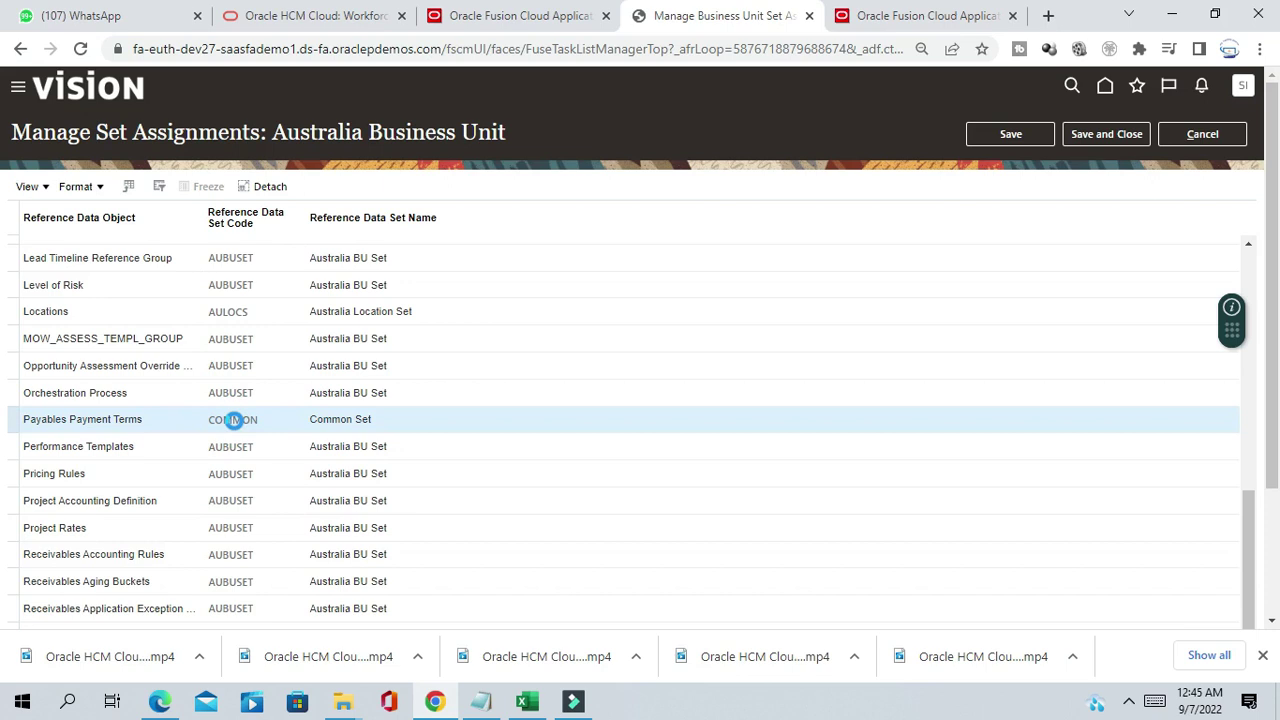
{"action": "left_click", "coordinate": [280, 285]}
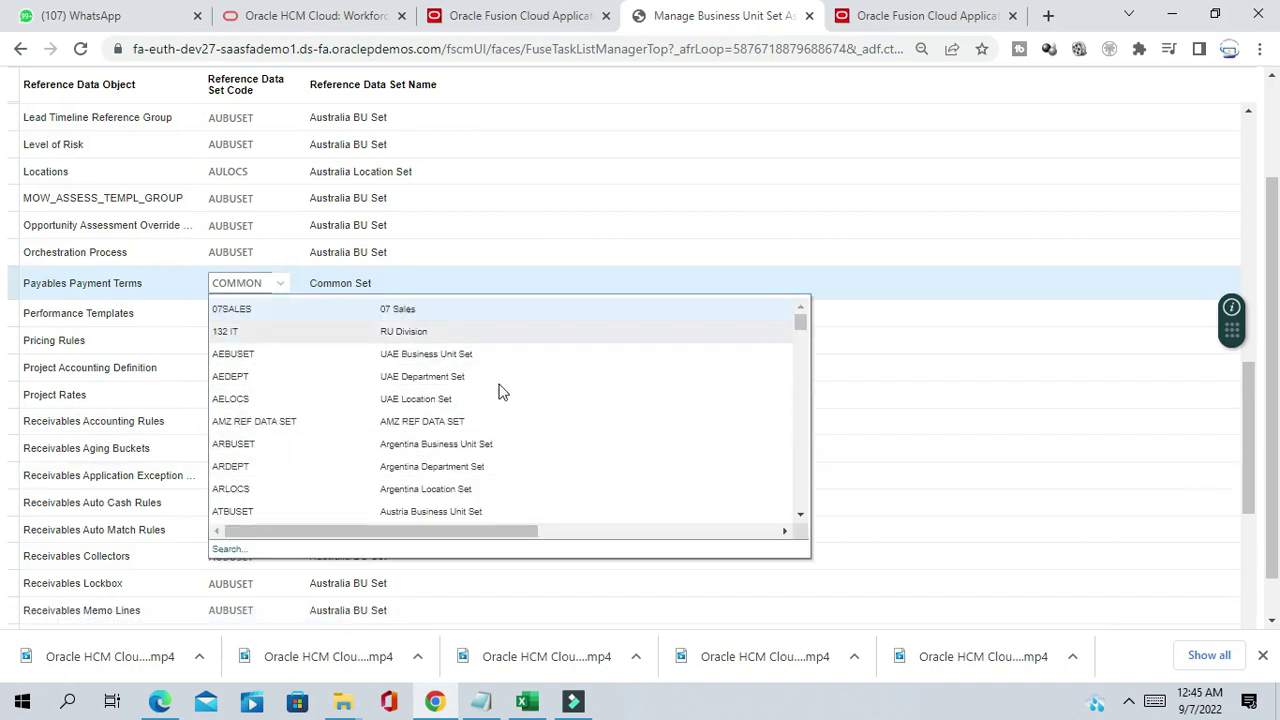
{"action": "double_click", "coordinate": [264, 283]}
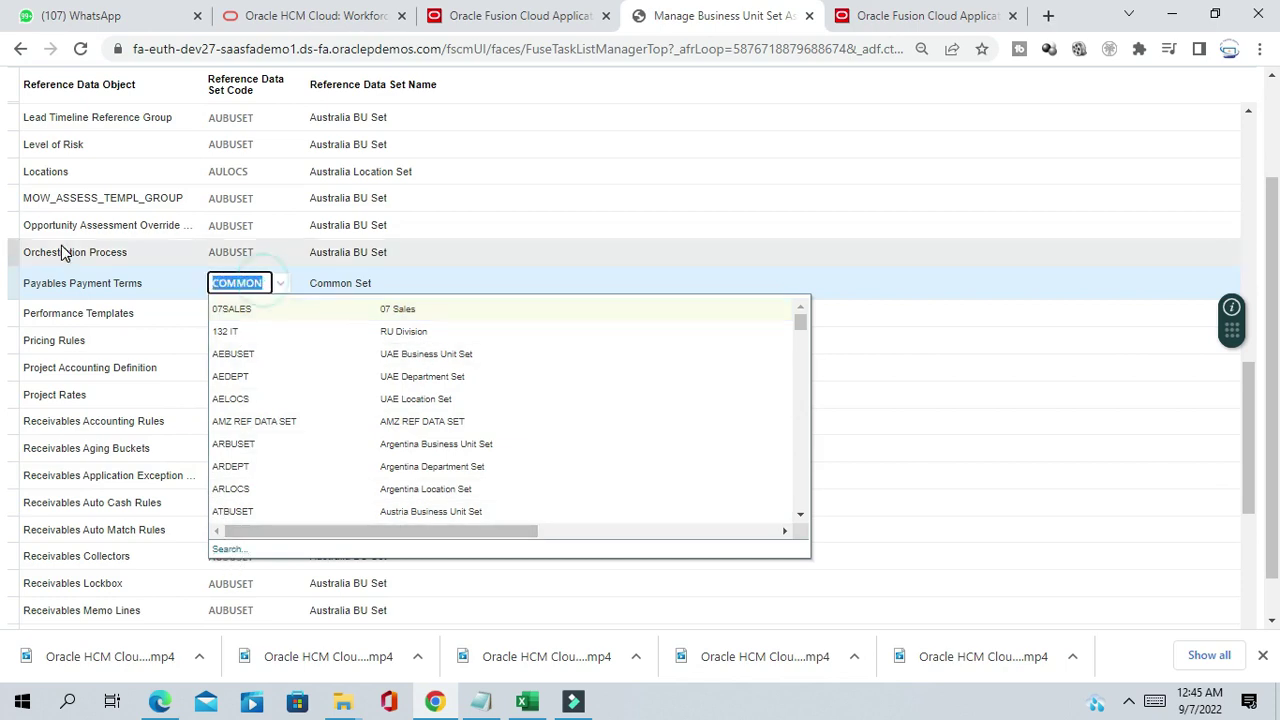
{"action": "type", "text": "au"}
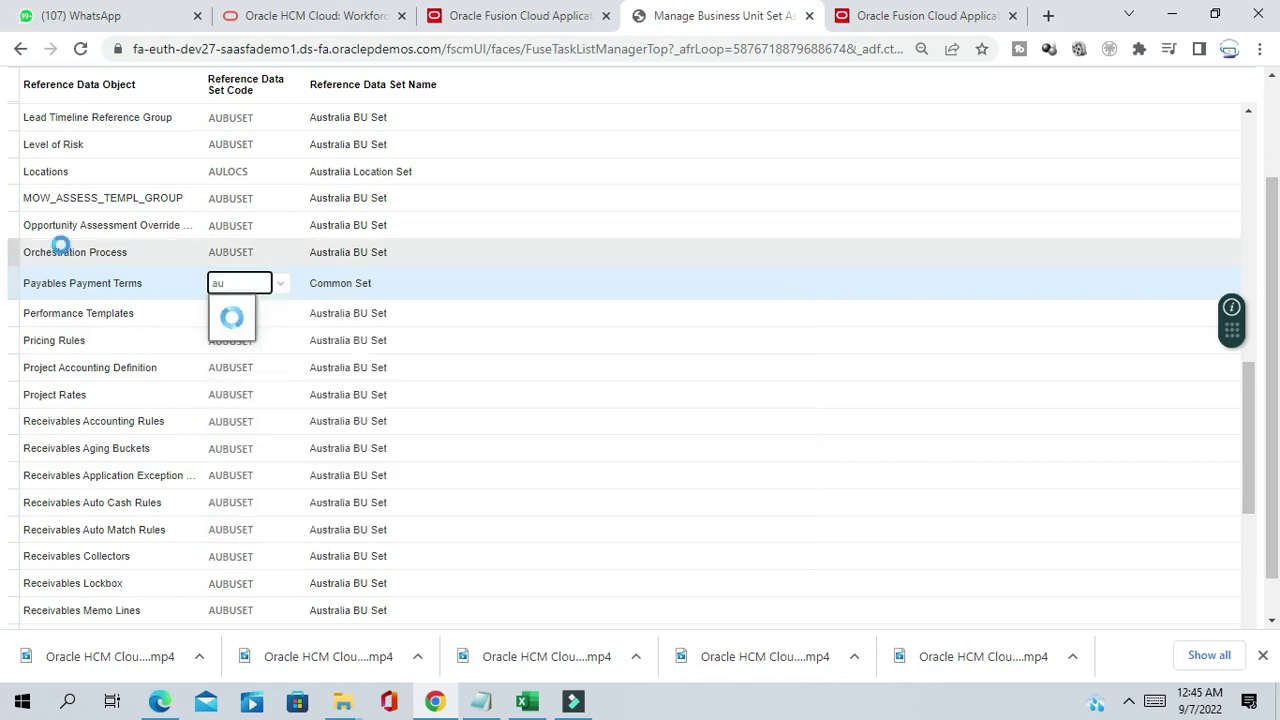
{"action": "scroll", "coordinate": [266, 300], "scroll_direction": "up", "scroll_amount": 1}
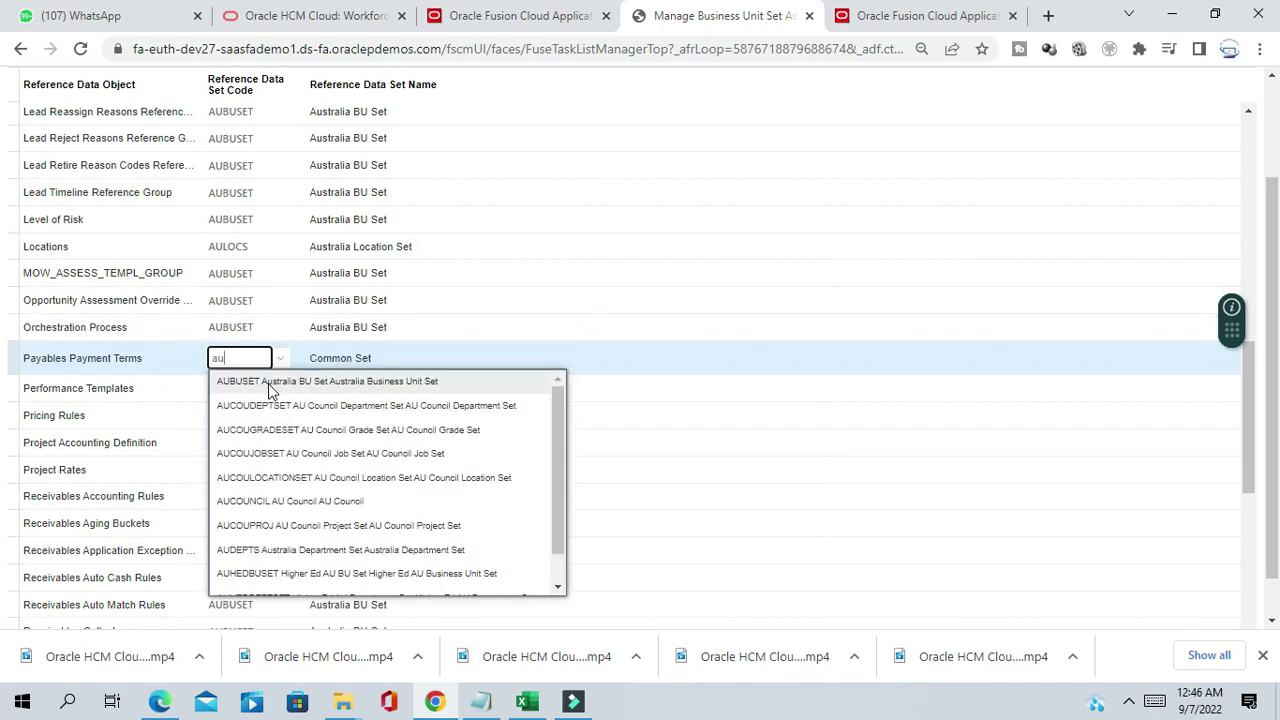
{"action": "left_click", "coordinate": [266, 388]}
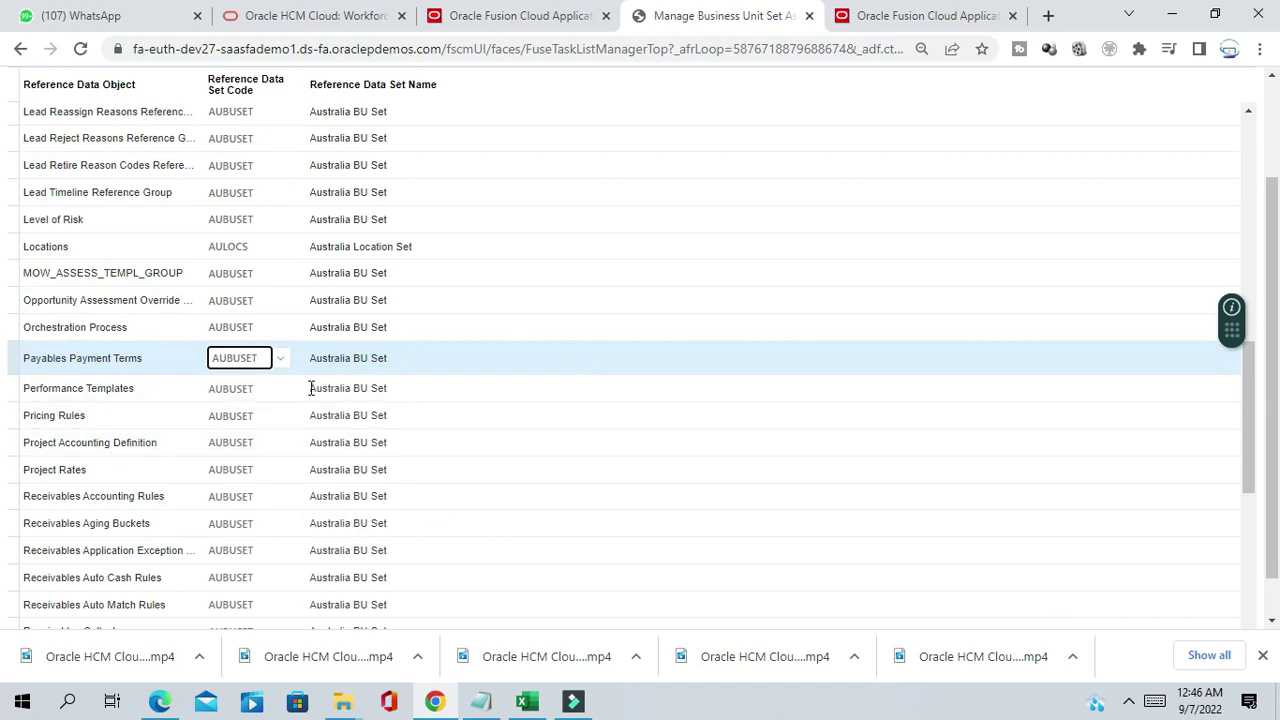
- Save the Australia Business Unit set assignments and close the page
{"action": "scroll", "coordinate": [505, 430], "scroll_direction": "up", "scroll_amount": 2}
{"action": "scroll", "coordinate": [495, 407], "scroll_direction": "up", "scroll_amount": 10}
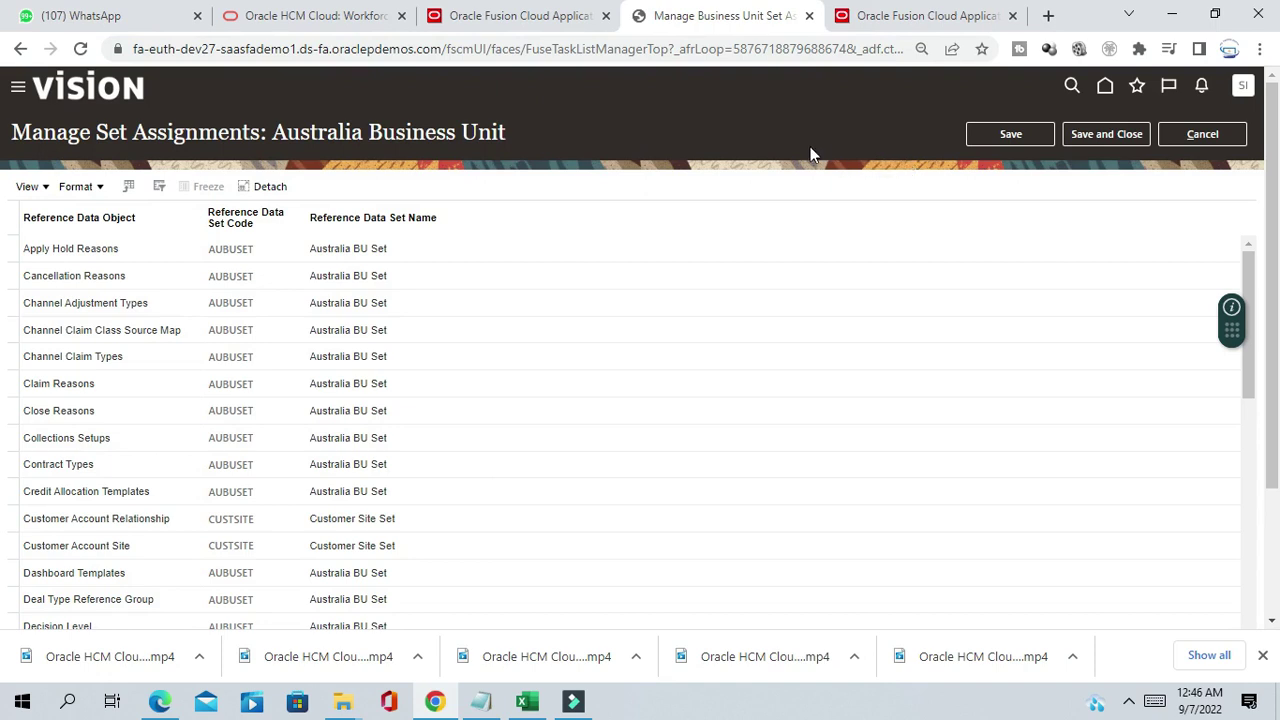
{"action": "left_click", "coordinate": [1115, 134]}
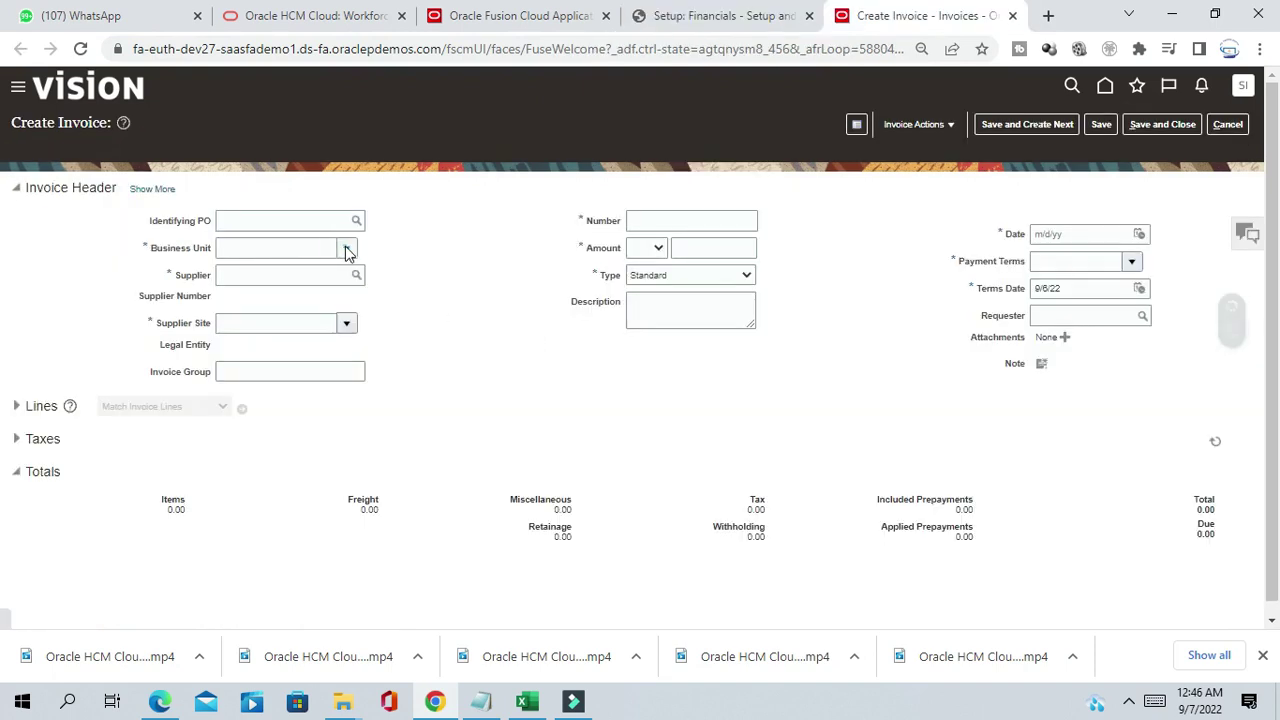
- Set the new invoice's business unit to Australia Business Unit and check the available payment terms
{"action": "left_click", "coordinate": [345, 248]}
{"action": "left_click", "coordinate": [298, 295]}
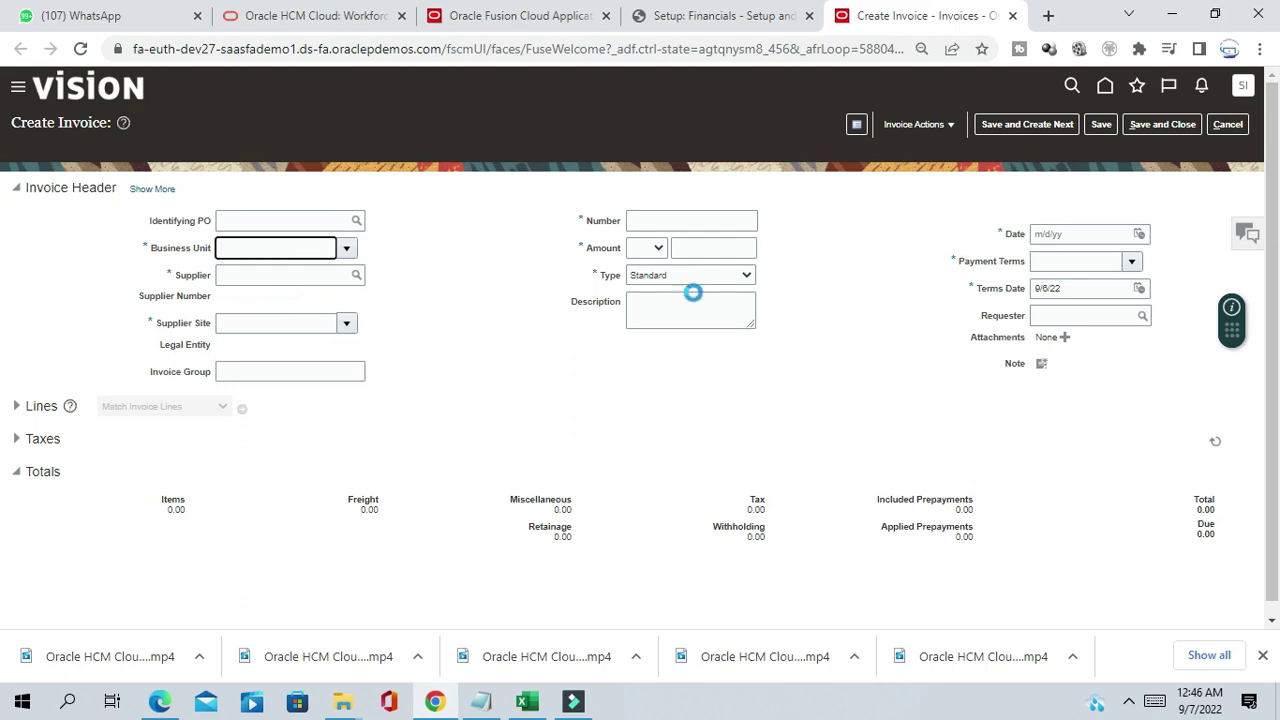
{"action": "left_click", "coordinate": [1129, 259]}
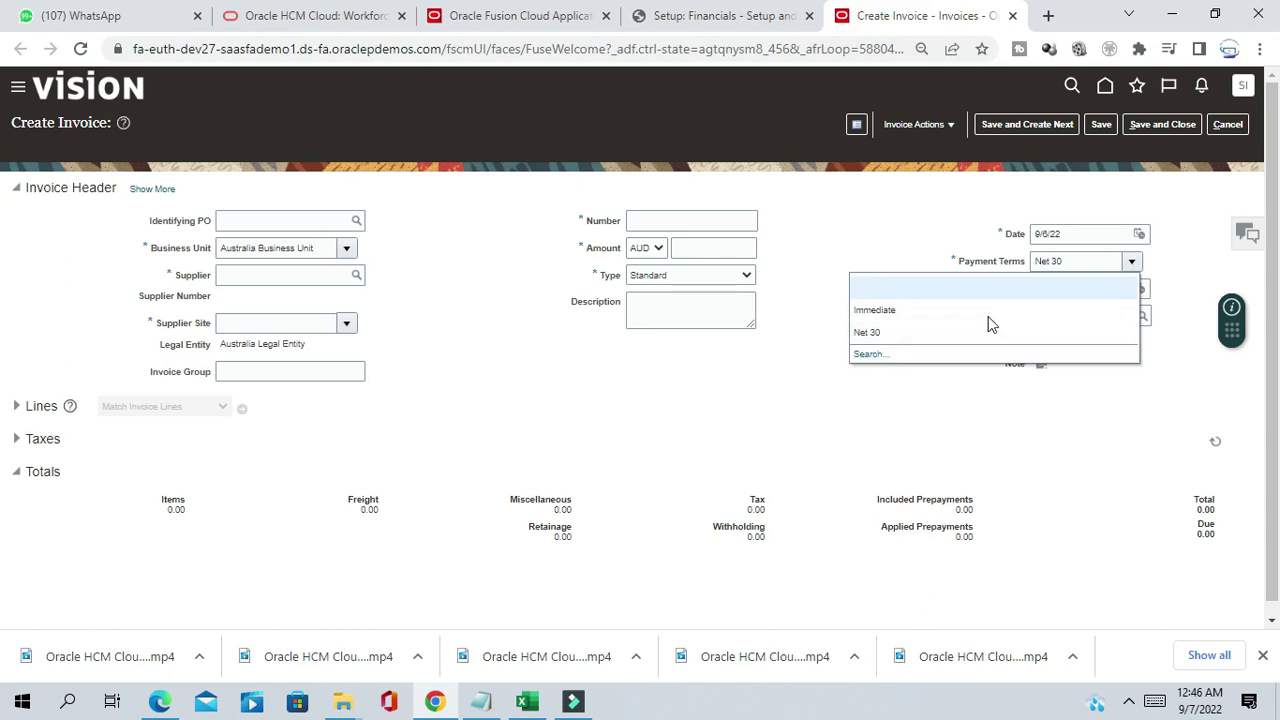
{"action": "left_click", "coordinate": [672, 393]}
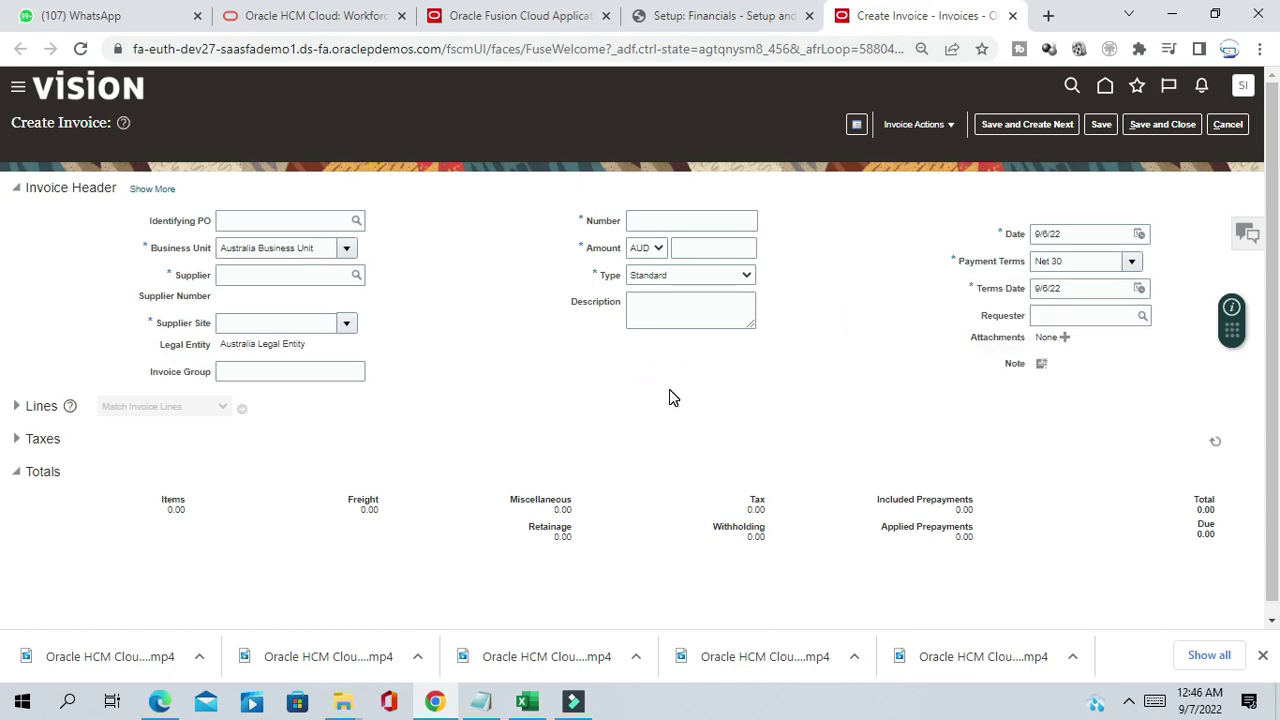
- Try to save and close the new invoice without a supplier, supplier site, number or amount
{"action": "left_click", "coordinate": [1166, 126]}
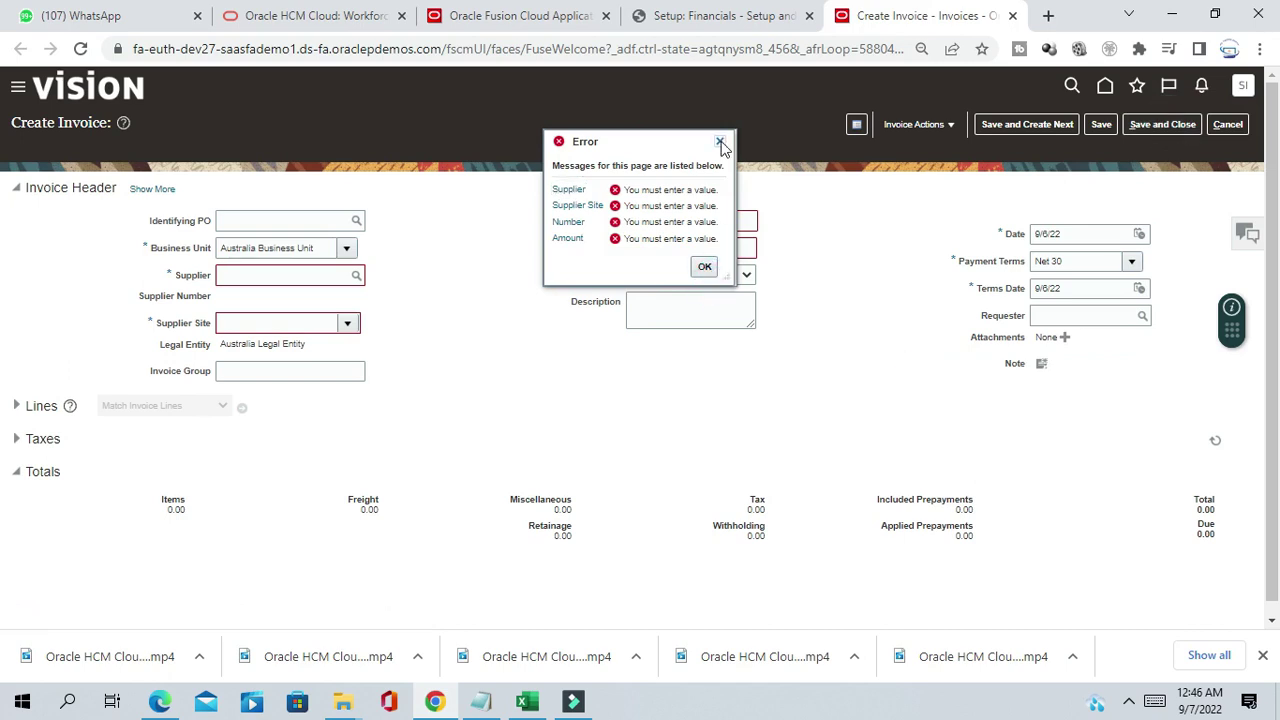
{"action": "left_click", "coordinate": [719, 141]}
- Switch to the Excel workbook, select the CA BUSet cell and slightly widen column B containing the reference data set definition
{"action": "left_click", "coordinate": [540, 712]}
{"action": "left_click", "coordinate": [341, 566]}
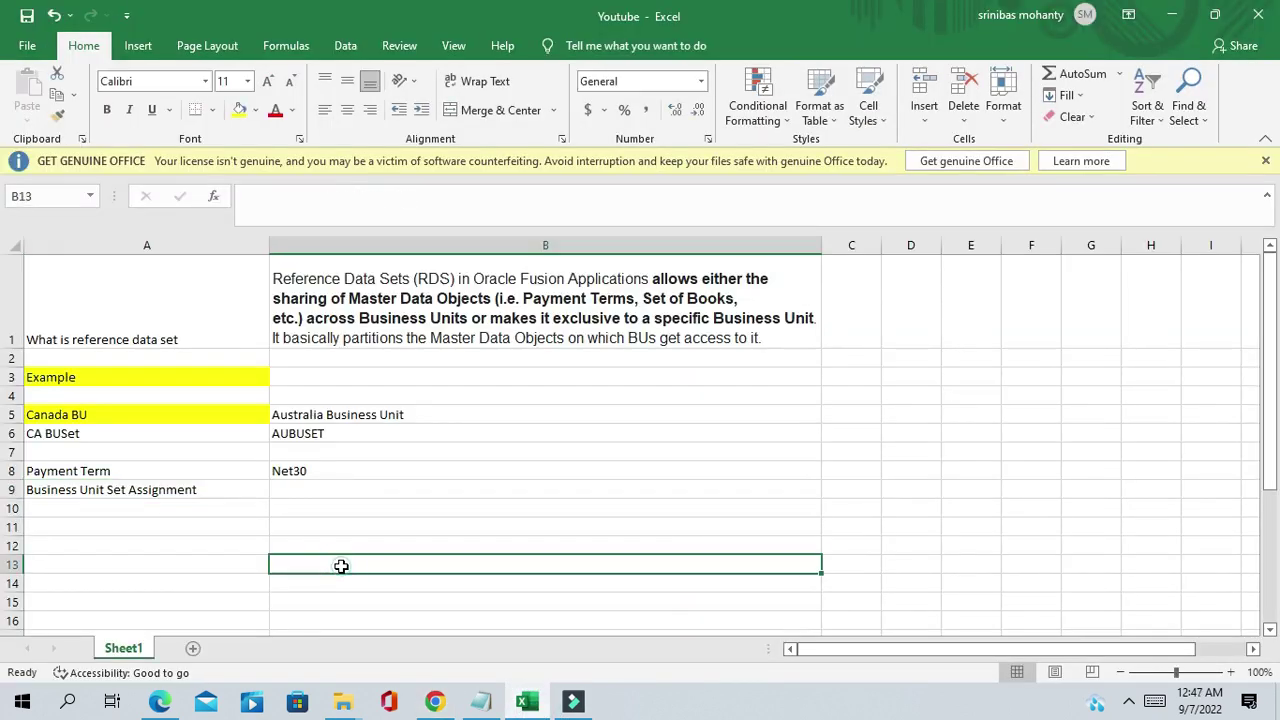
{"action": "left_click", "coordinate": [96, 436]}
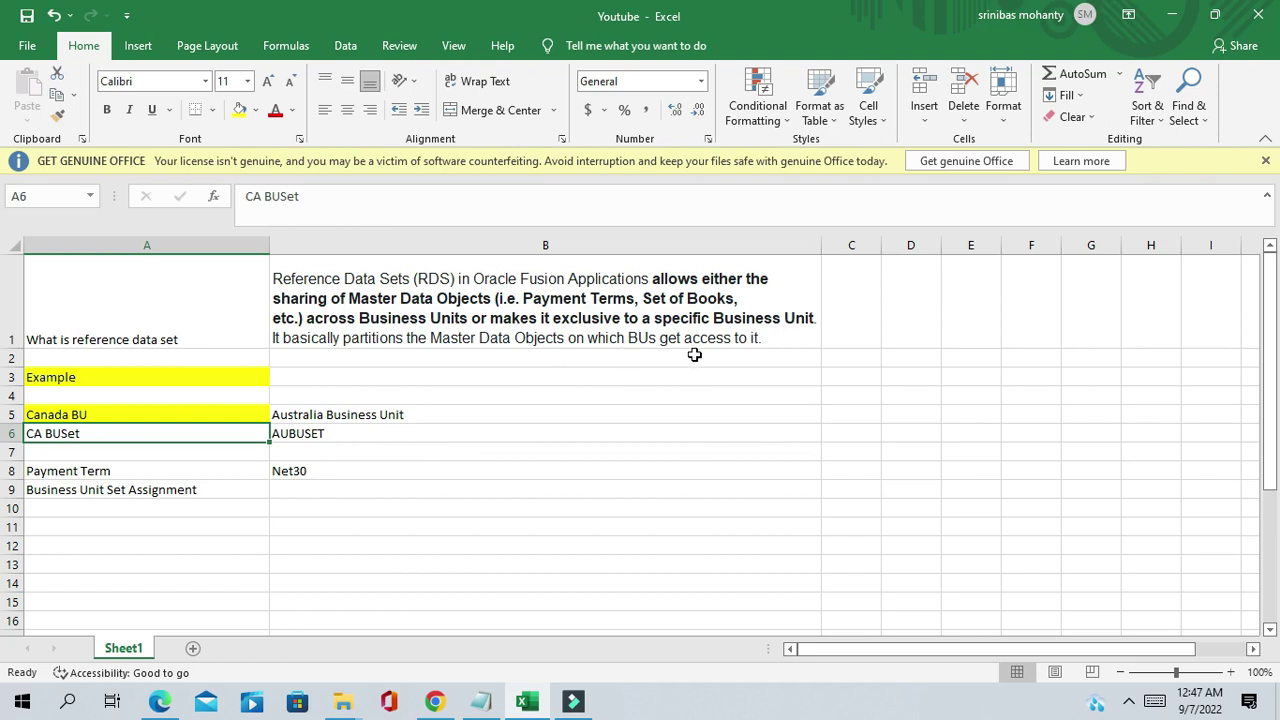
{"action": "left_click_drag", "start_coordinate": [822, 245], "coordinate": [848, 245]}
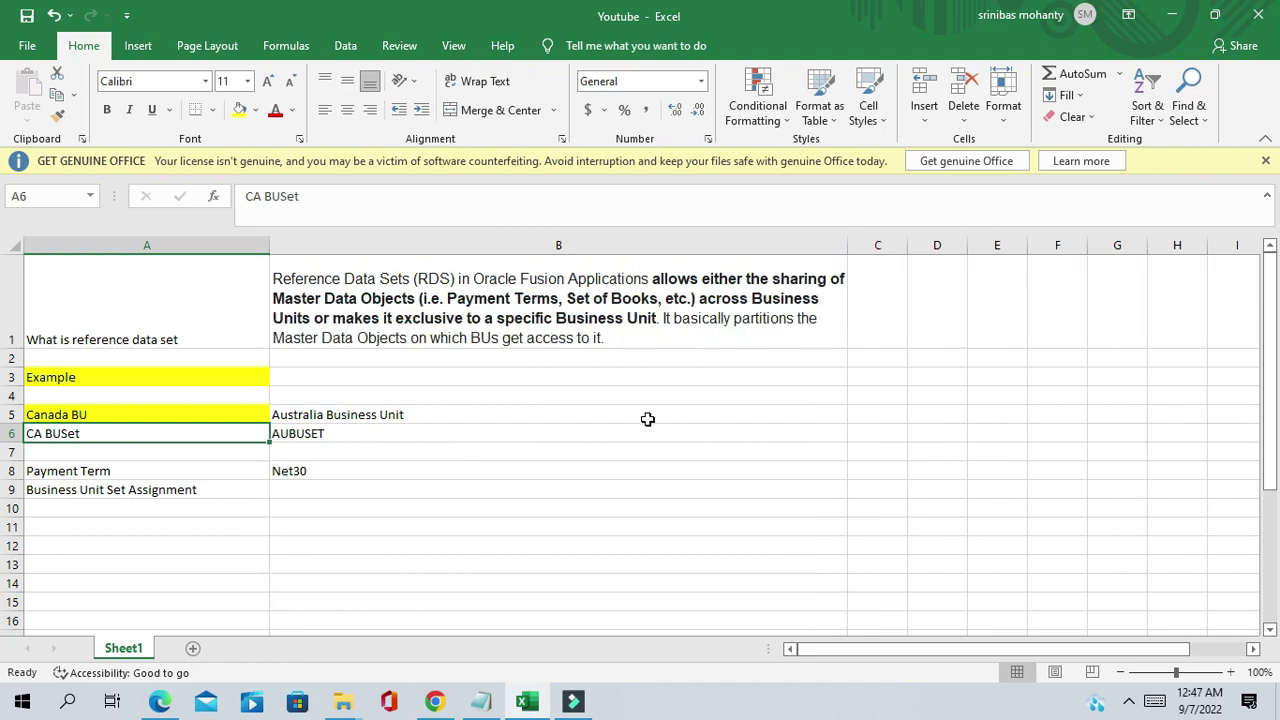